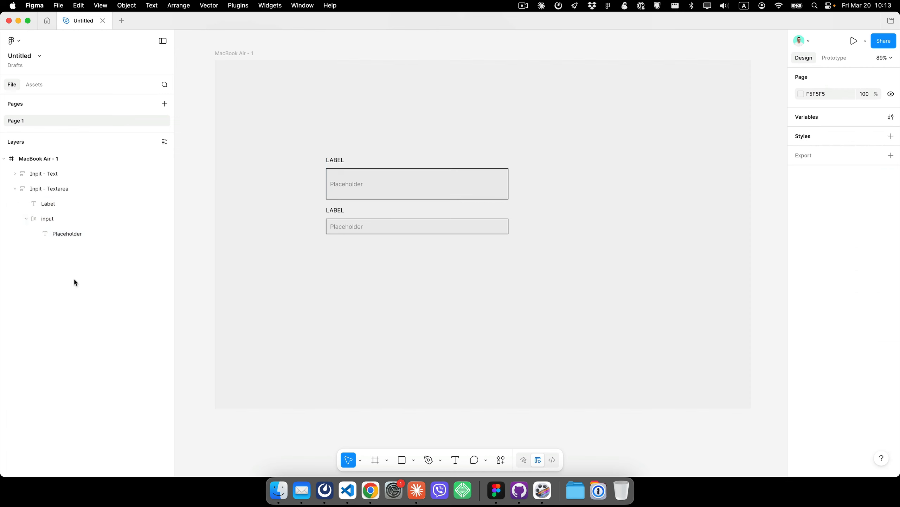
- Delete the textarea input component from the frame
left_click_drag(369, 224, 366, 182)
key("Delete")
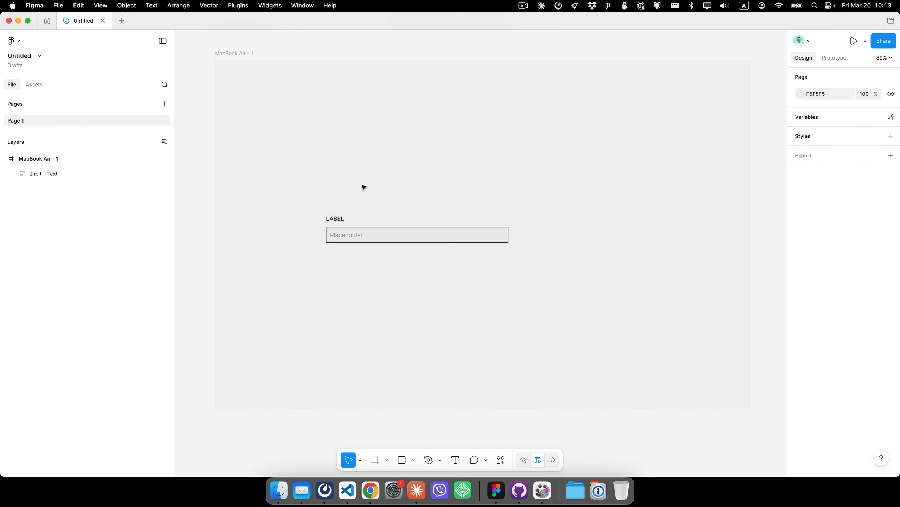
scroll(333, 179, "up", 1)
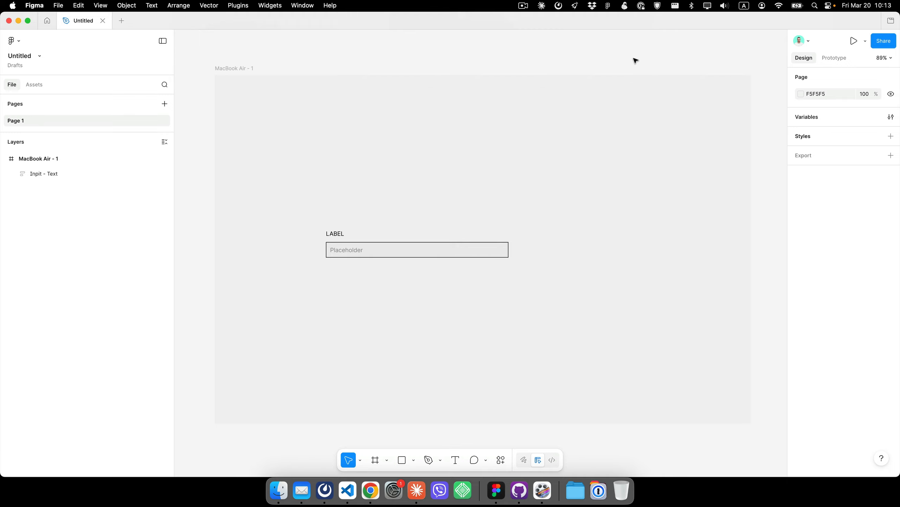
- Delete all existing variables and collections using the Winden Tokens plugin's Danger Zone setting
left_click(891, 117)
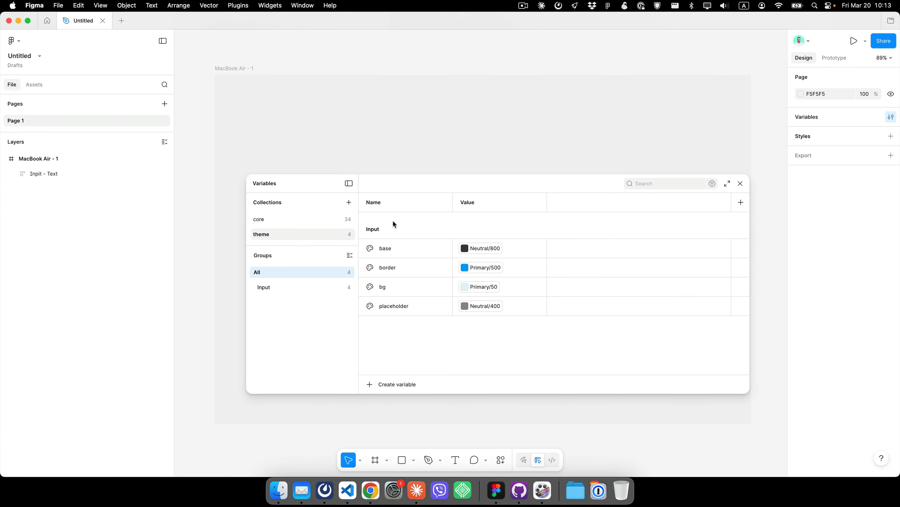
left_click(740, 183)
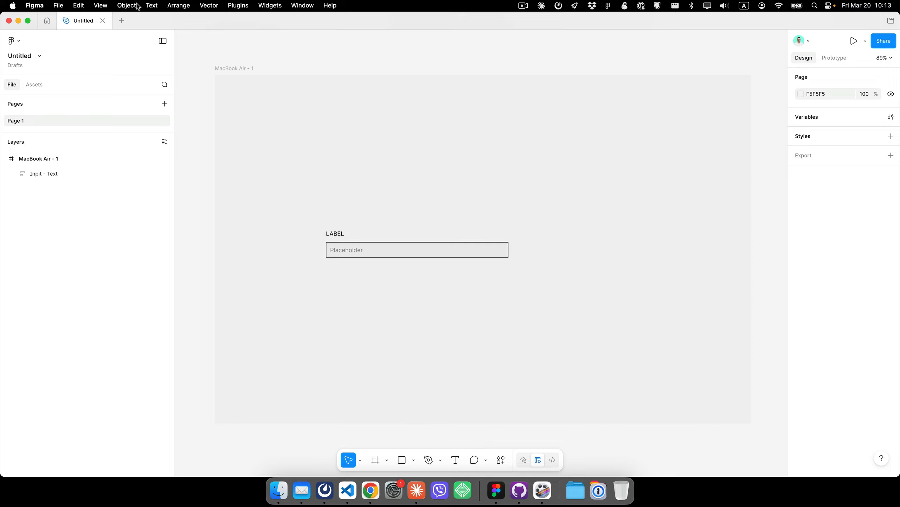
left_click(245, 6)
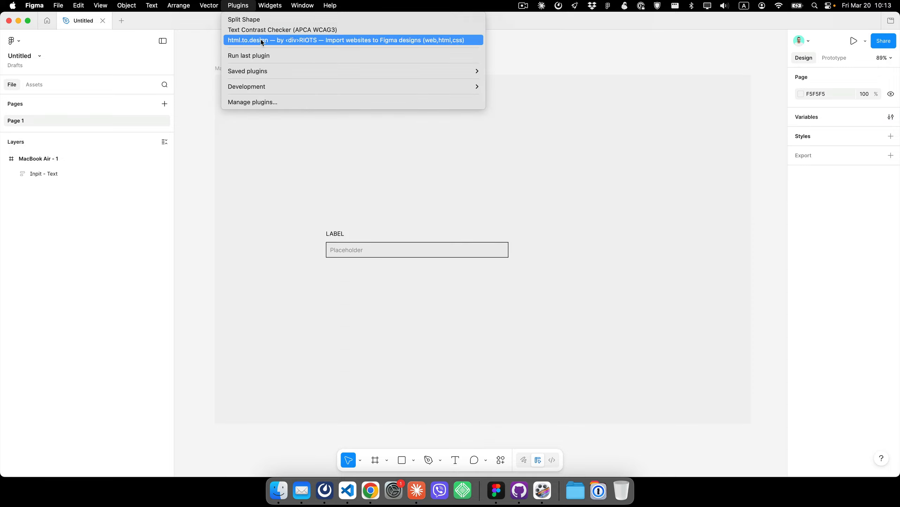
left_click(280, 55)
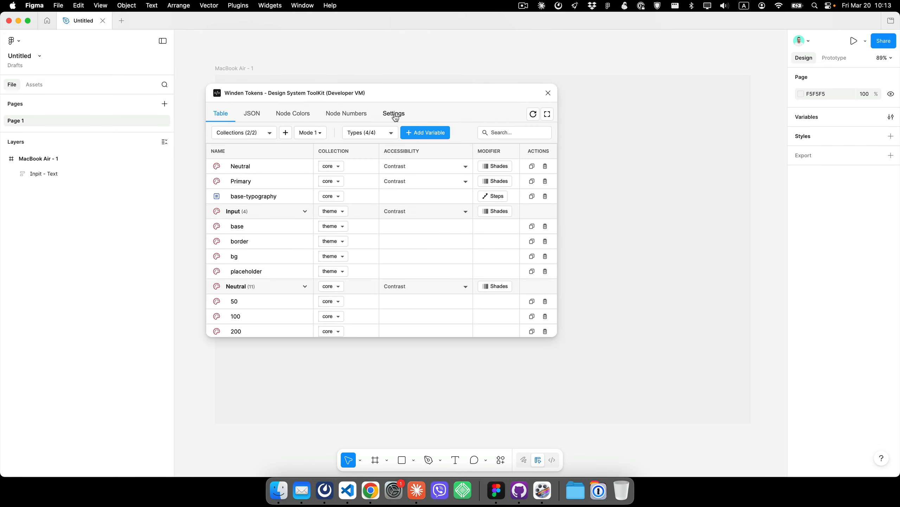
left_click(393, 114)
left_click(351, 177)
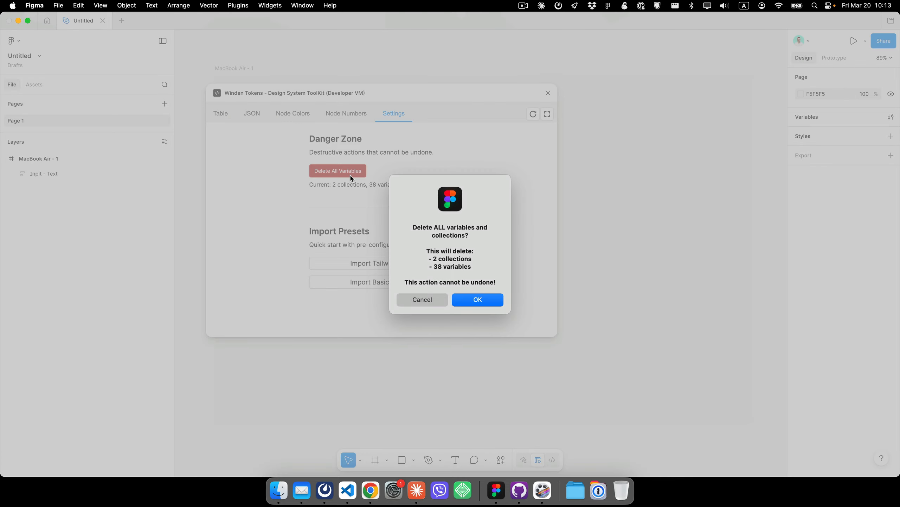
left_click(486, 306)
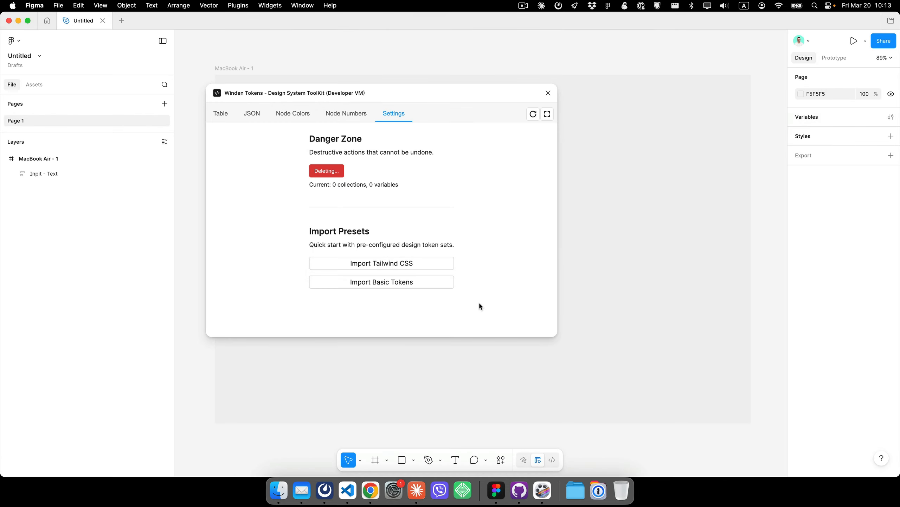
- Check the plugin's variable table, enlarge its window, and close the plugin
left_click(222, 113)
left_click_drag(557, 333, 679, 370)
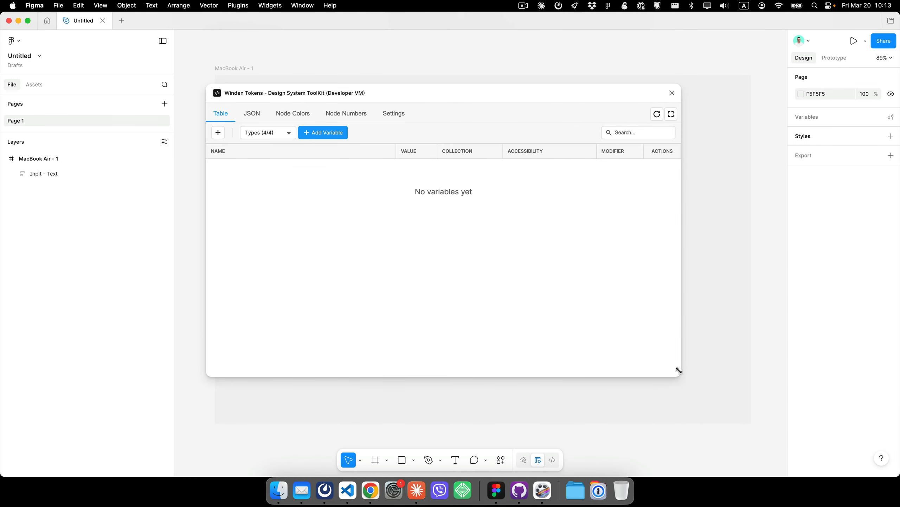
left_click(674, 93)
- Create a new color variable named Neutral in the local variables
left_click(890, 117)
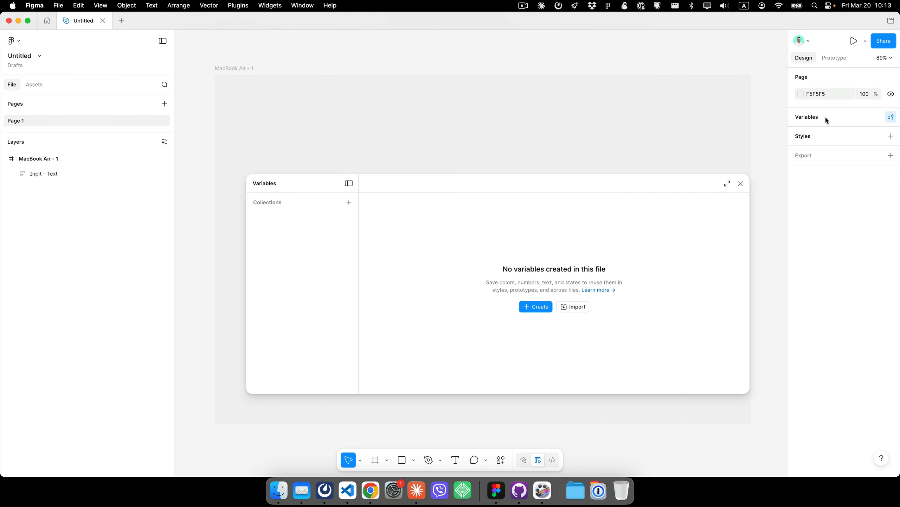
left_click(543, 305)
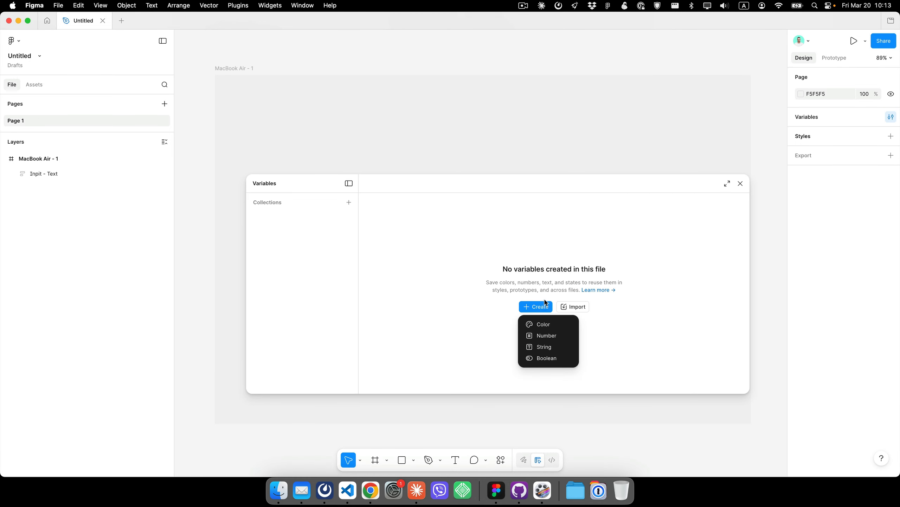
left_click(541, 322)
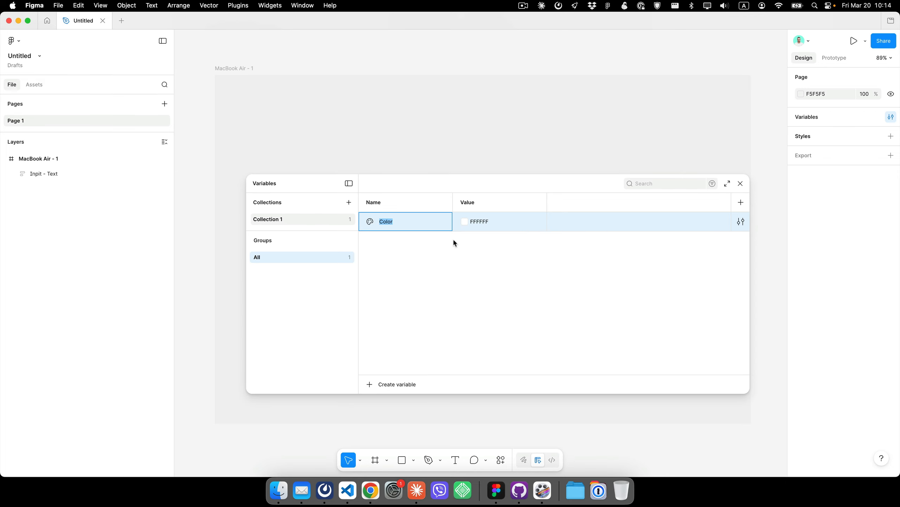
type("Neutral")
key("Return")
- Set the Neutral variable's color to mid gray 7B7B7B
left_click(463, 220)
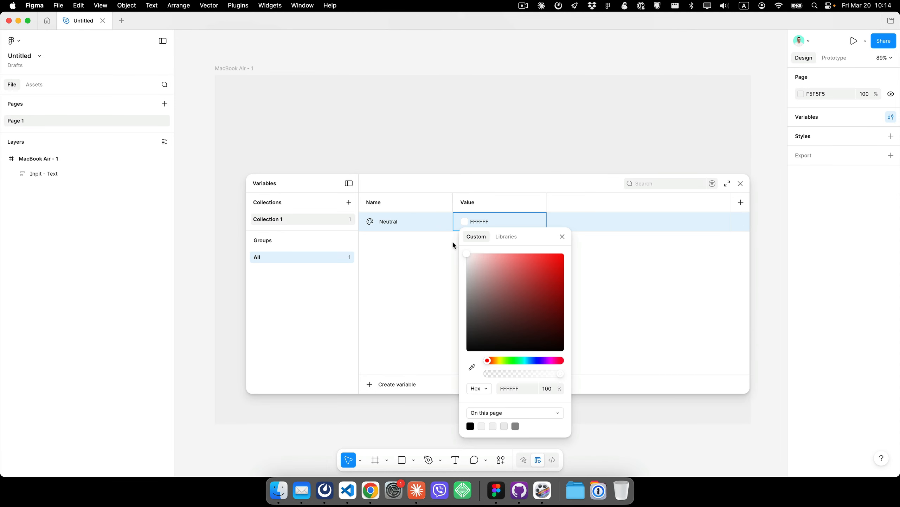
left_click(467, 297)
left_click_drag(438, 307, 436, 308)
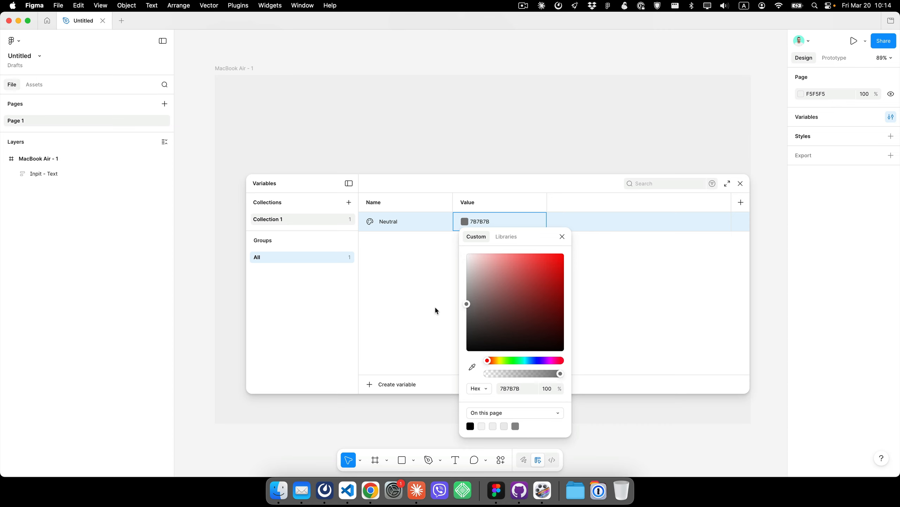
left_click(562, 236)
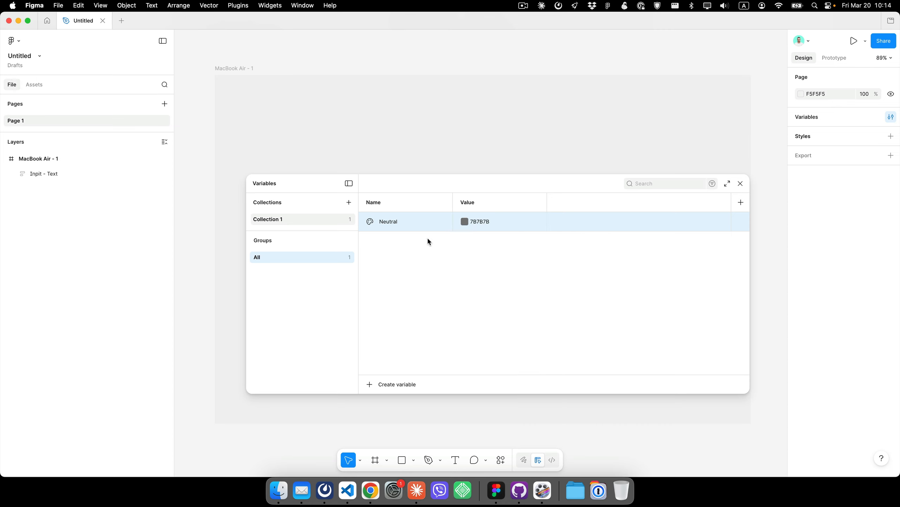
- Duplicate the Neutral variable, rename it Primary, and set its color to blue 0051FF
key("super+d")
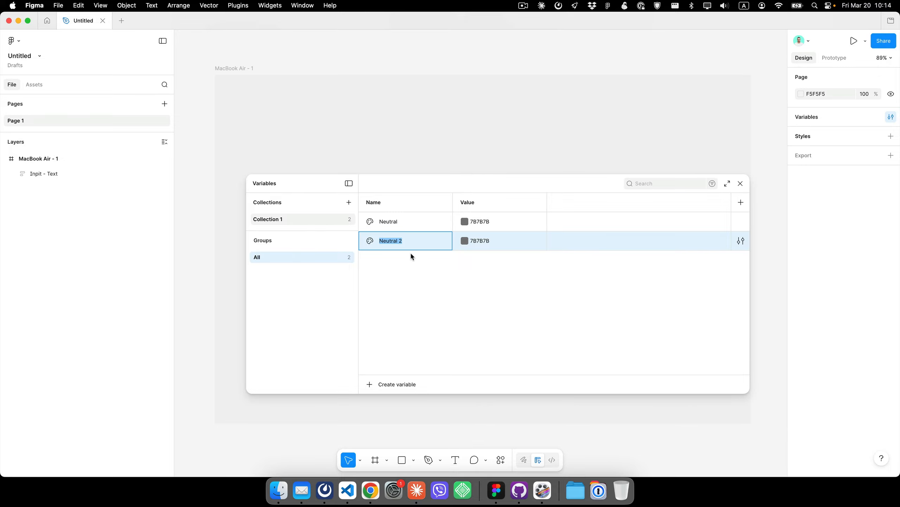
type("Primary")
left_click(464, 241)
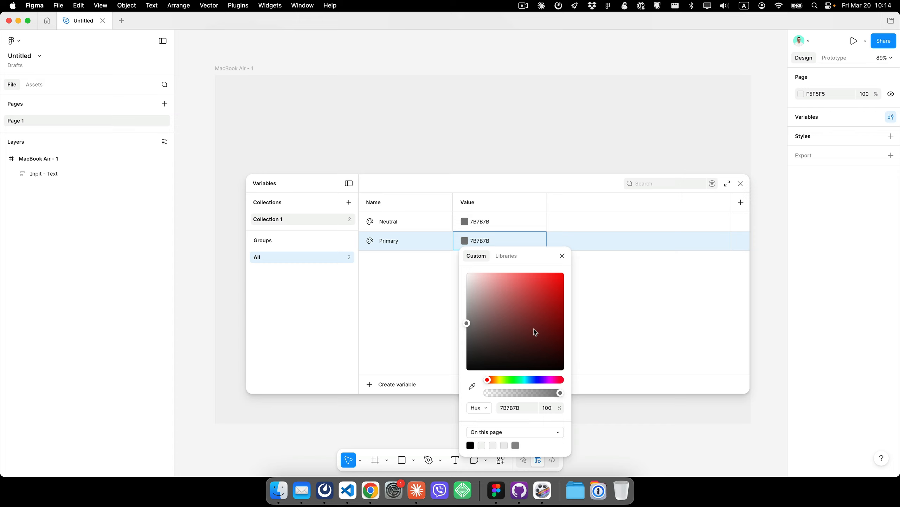
left_click_drag(524, 379, 533, 380)
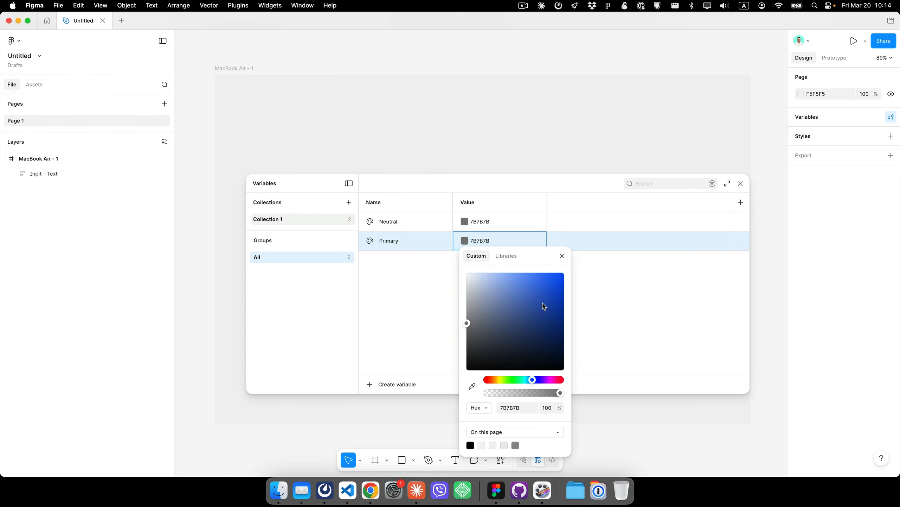
left_click_drag(544, 301, 564, 273)
left_click(364, 292)
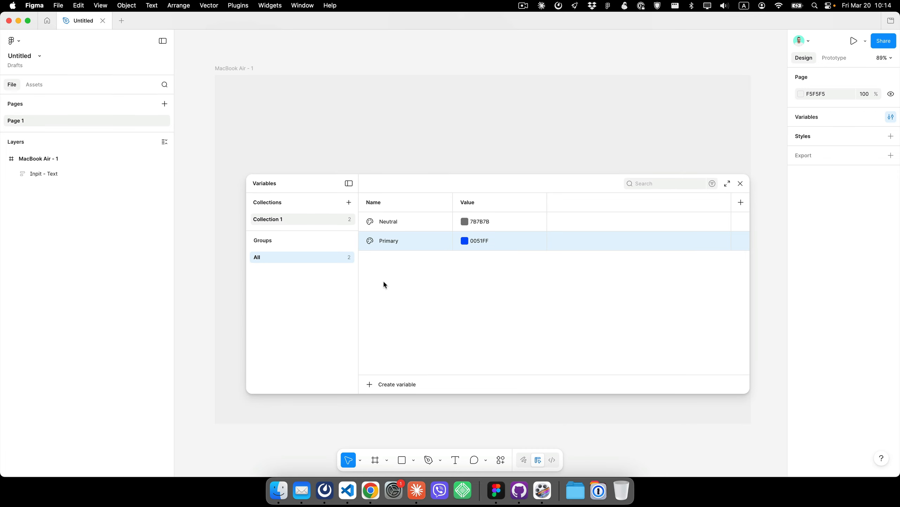
- Create a number variable named base-font-size with the value 18
left_click(370, 386)
left_click(402, 414)
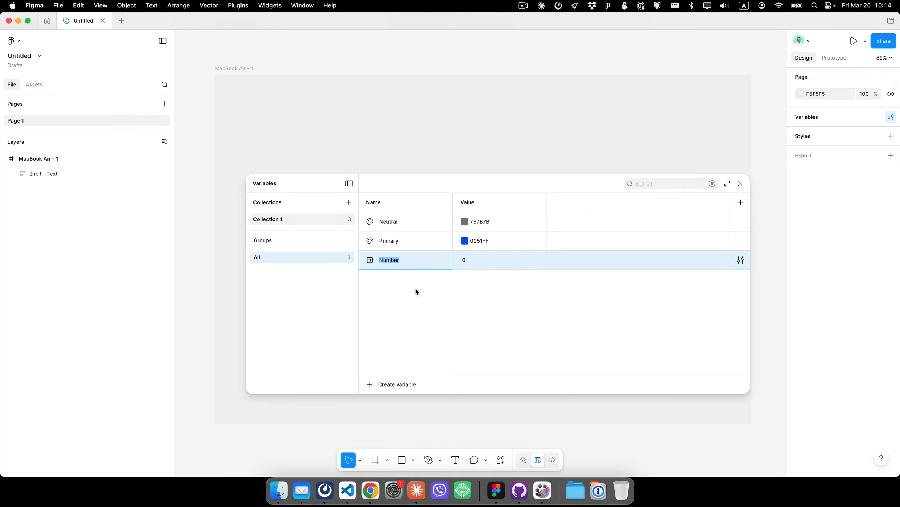
type("base-font-size")
left_click(472, 260)
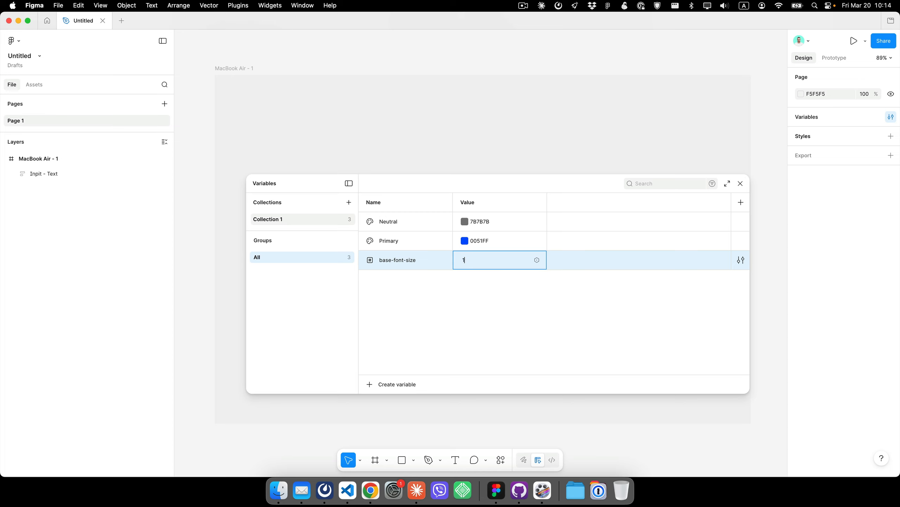
type("18")
key("Return")
left_click_drag(456, 188, 462, 156)
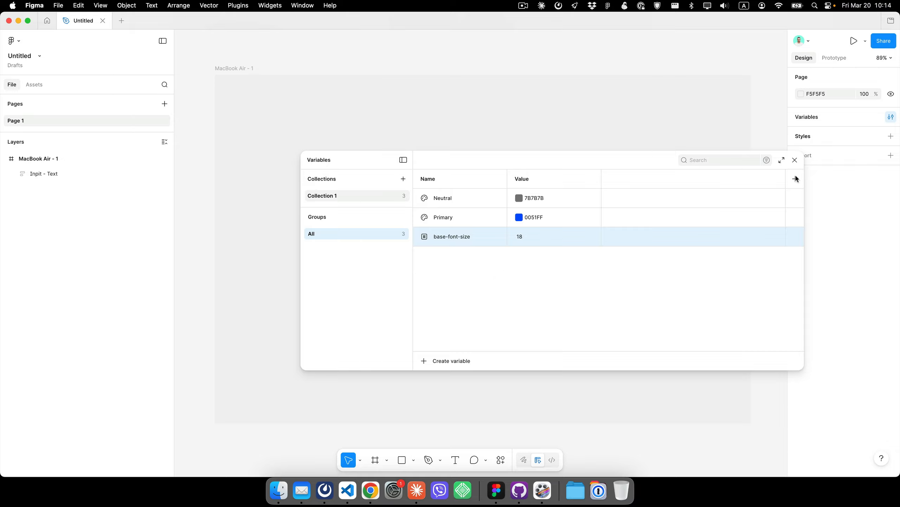
left_click(795, 160)
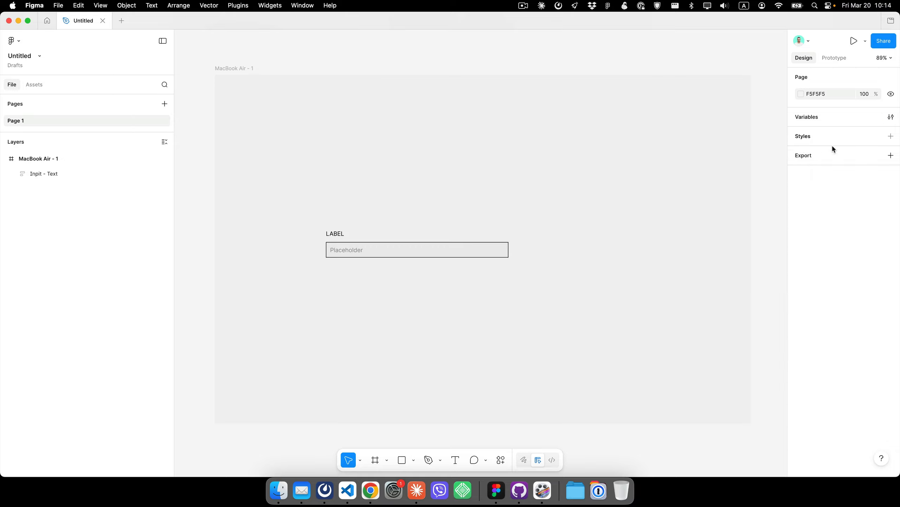
left_click(891, 118)
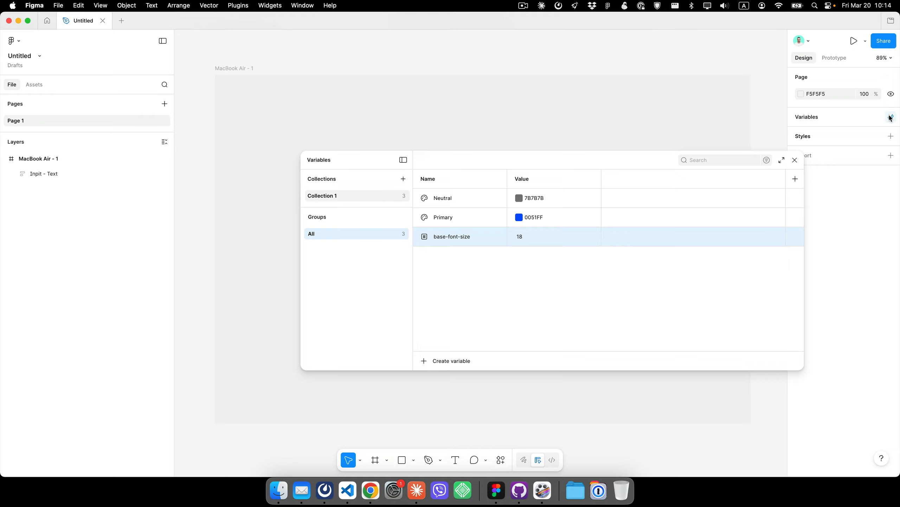
left_click(795, 160)
- Run the Winden Tokens plugin and generate 11 Lightness shades each for the Neutral and Primary colors
left_click(237, 5)
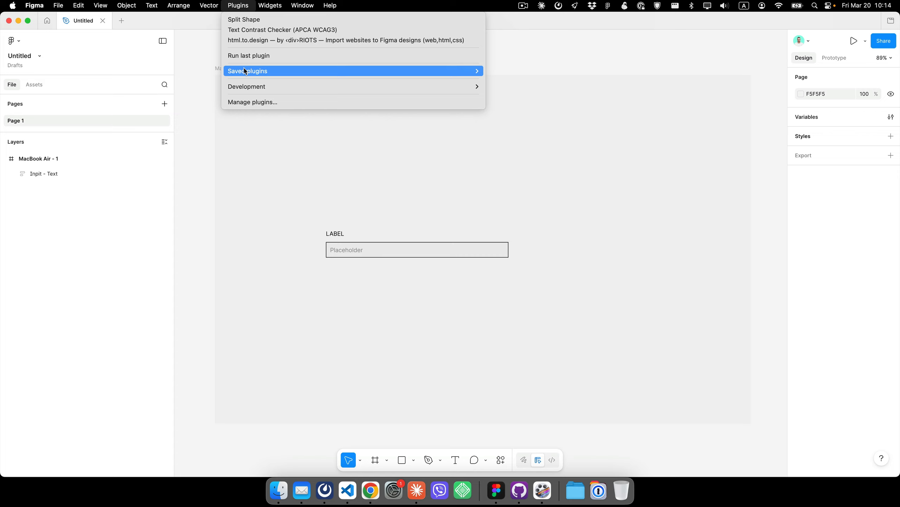
left_click(270, 56)
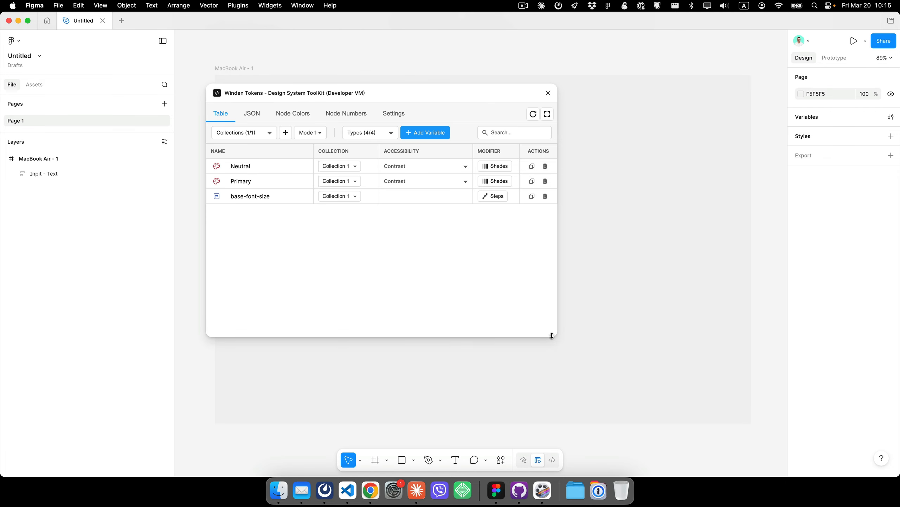
left_click_drag(553, 336, 821, 394)
left_click(758, 166)
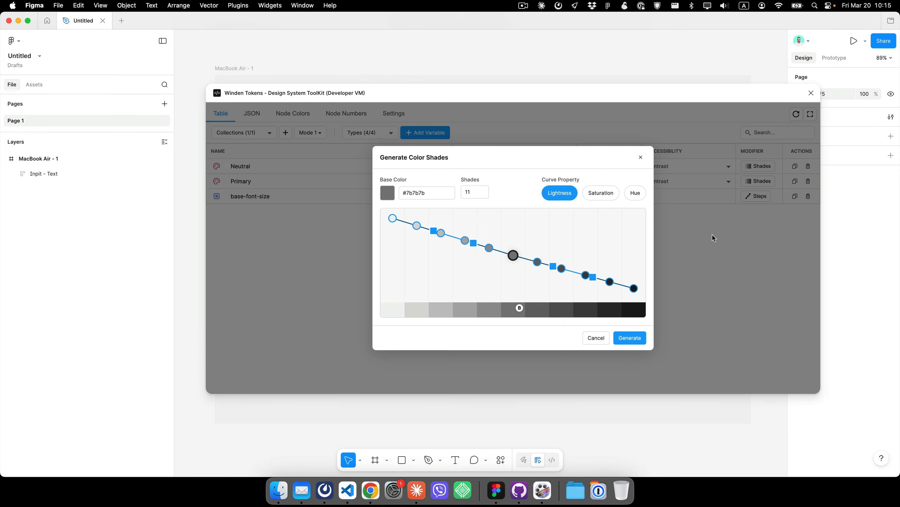
left_click(630, 338)
left_click(758, 181)
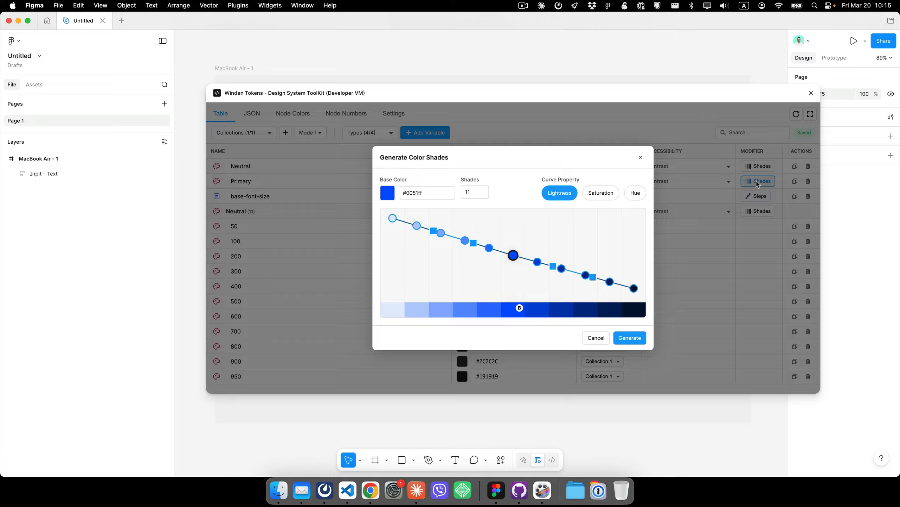
left_click(633, 341)
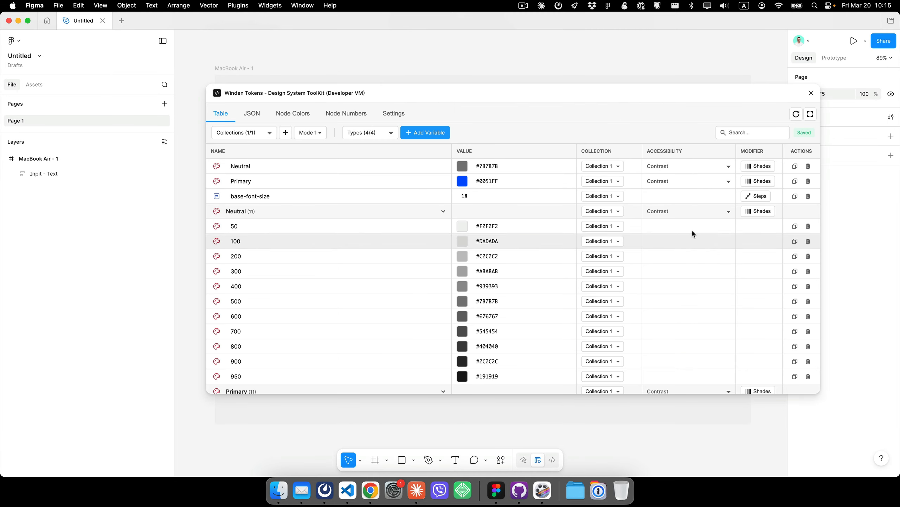
- Generate T-shirt size number steps from base-font-size using the Augmented Fourth (1.414) scale ratio
left_click(443, 212)
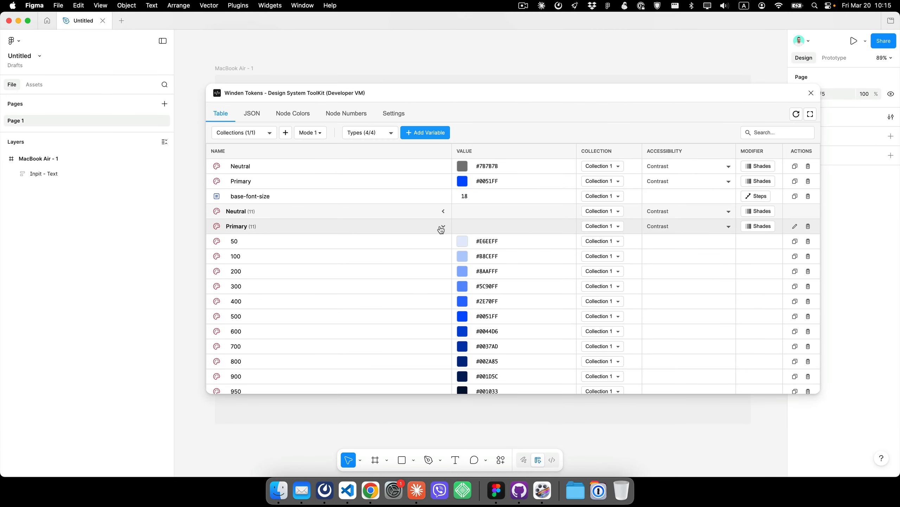
left_click(443, 226)
left_click(756, 197)
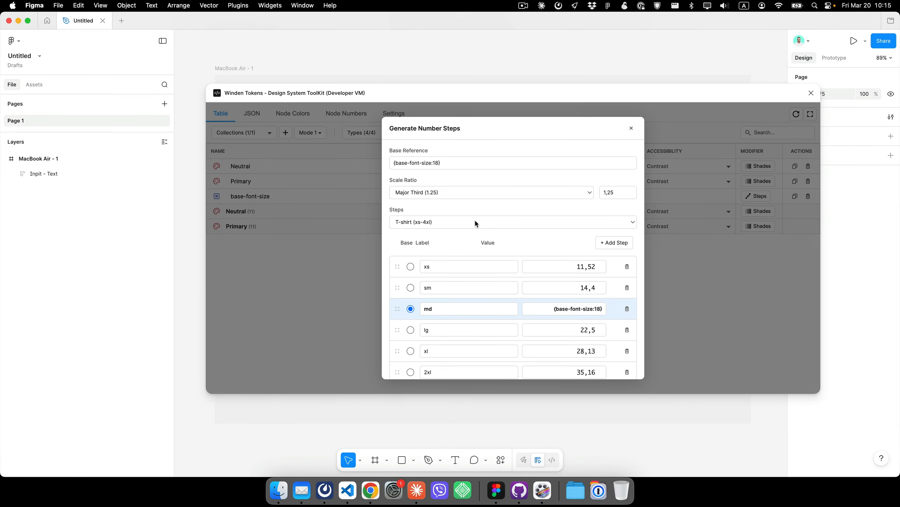
left_click(494, 192)
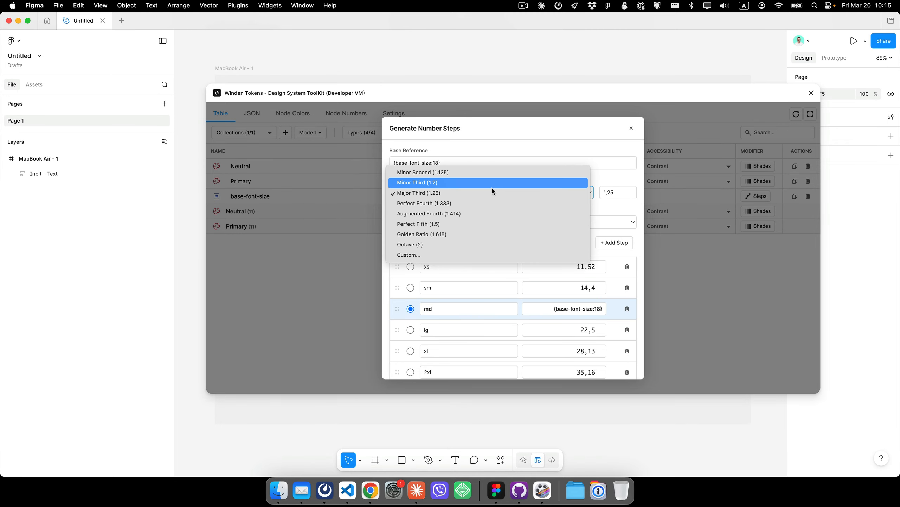
left_click(501, 223)
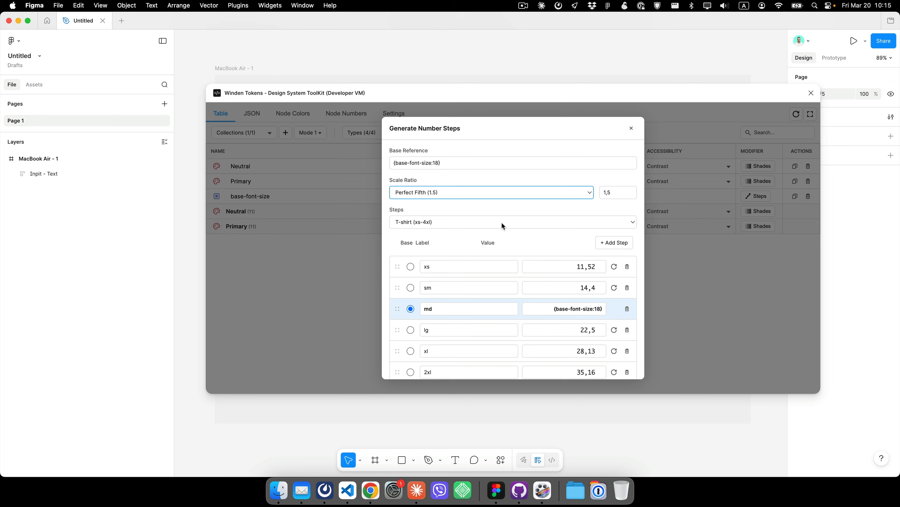
left_click(452, 191)
left_click(454, 182)
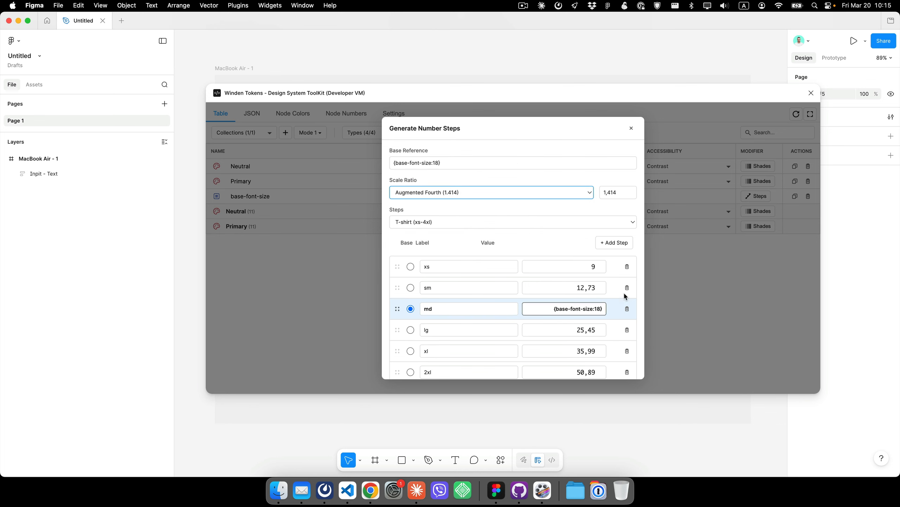
scroll(638, 279, "down", 3)
left_click(626, 366)
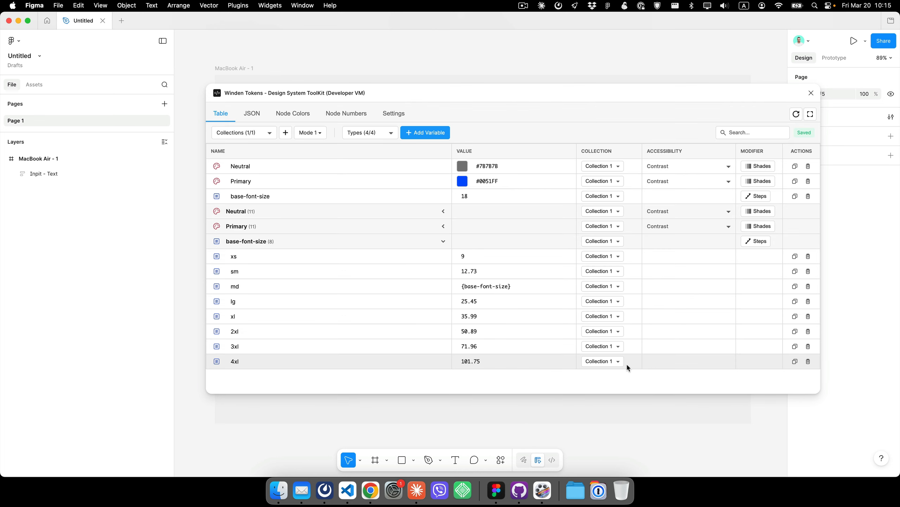
left_click(443, 241)
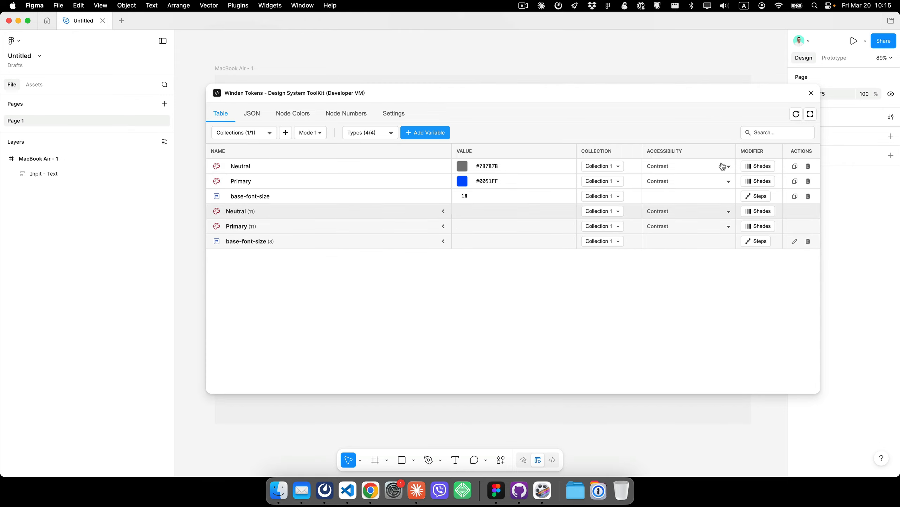
- Duplicate the Primary color variable and rename the copy White
left_click(305, 118)
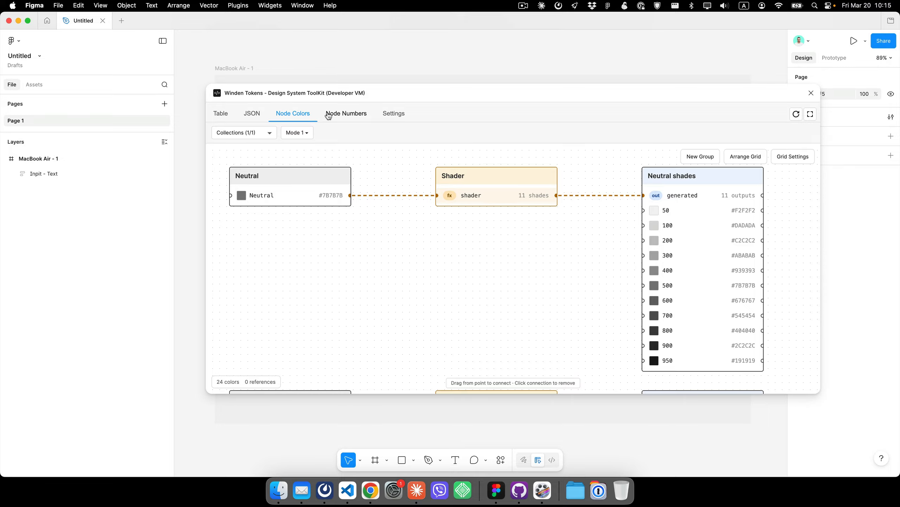
left_click(811, 93)
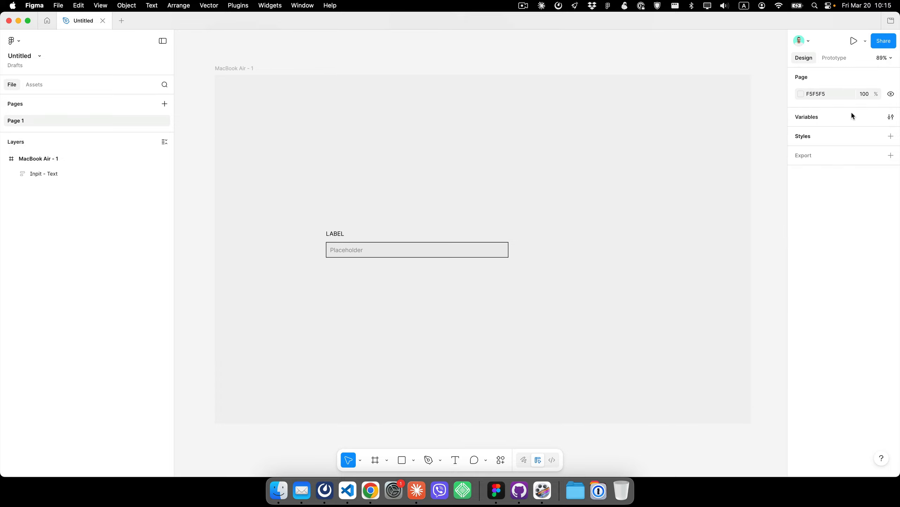
left_click(892, 117)
double_click(547, 217)
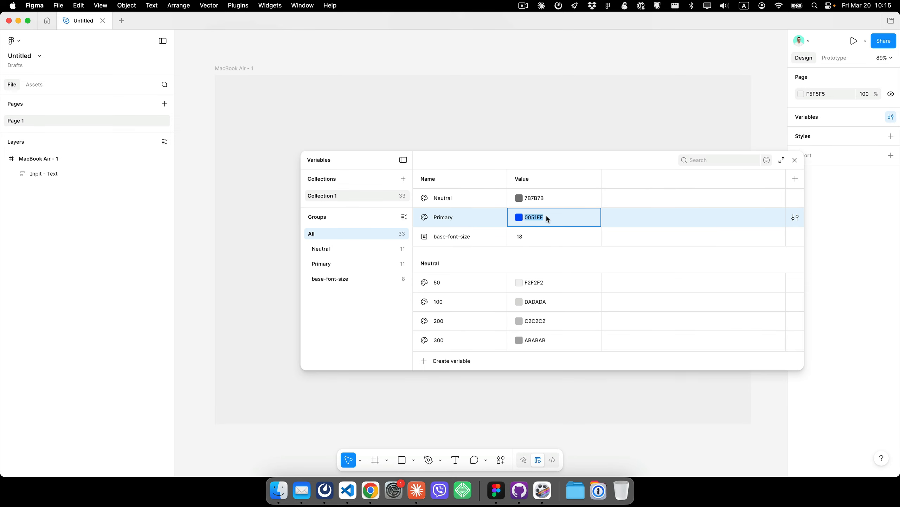
key("super+d")
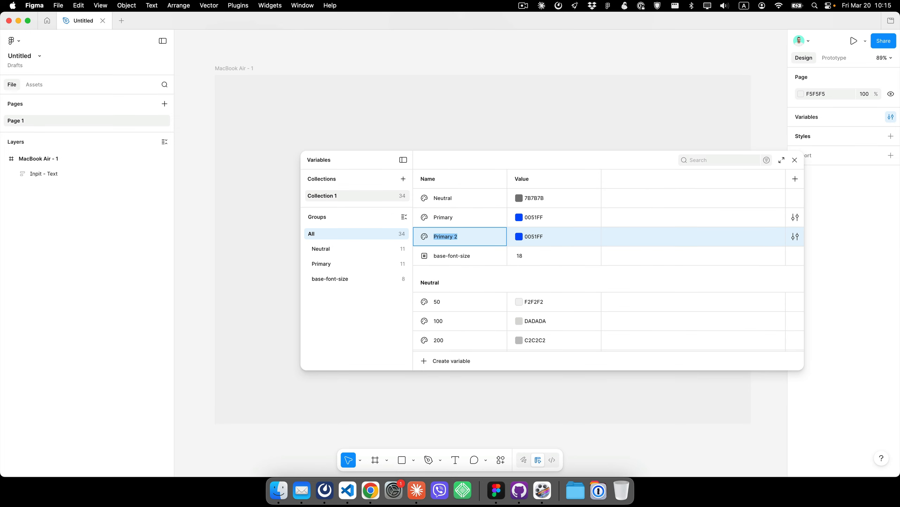
type("White")
key("Tab")
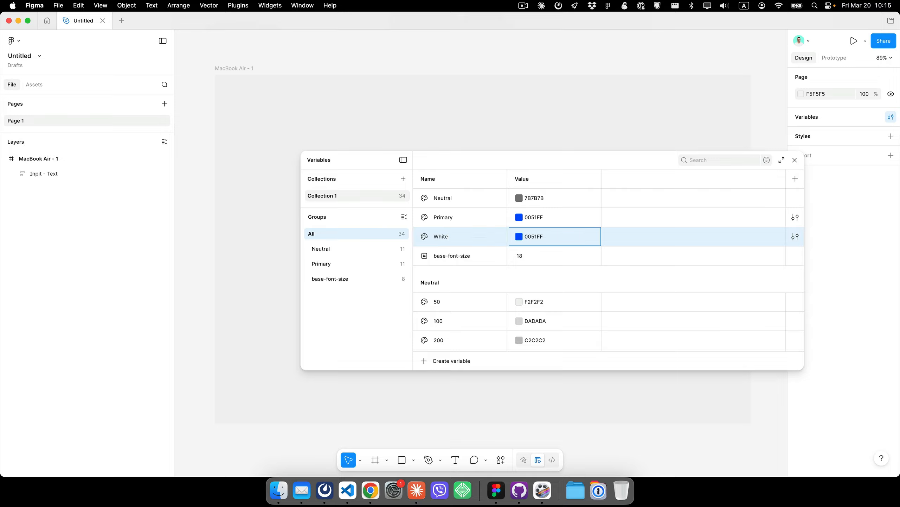
- Duplicate the White variable, rename the copy Black, and set its color to 000000
key("super+d")
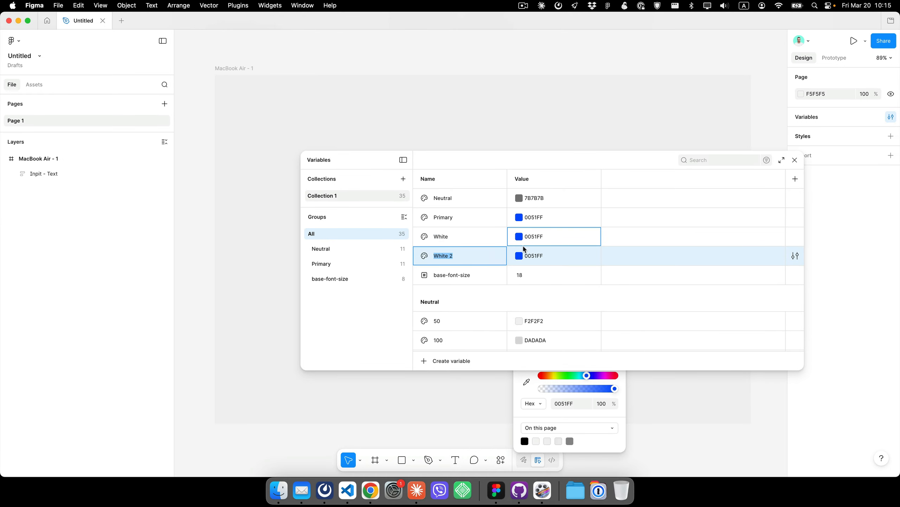
left_click(455, 256)
double_click(454, 256)
type("Bla")
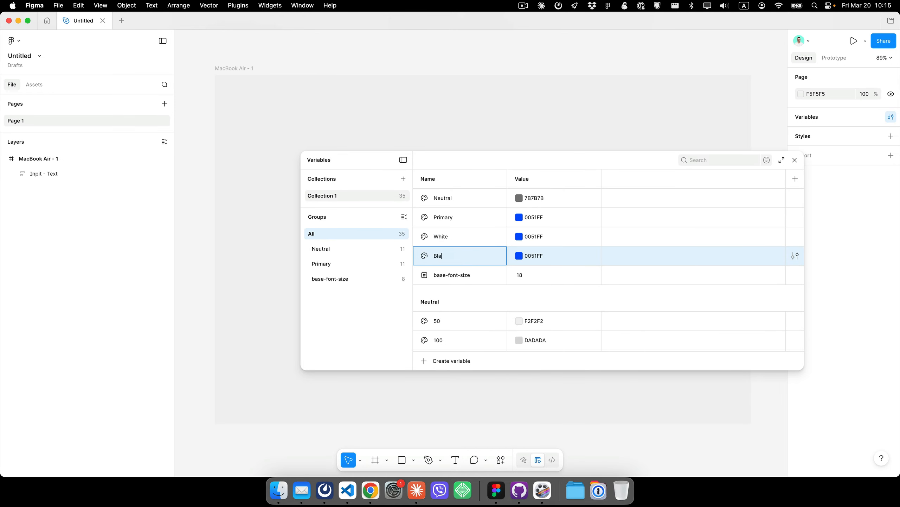
type("ck")
key("Tab")
left_click(519, 255)
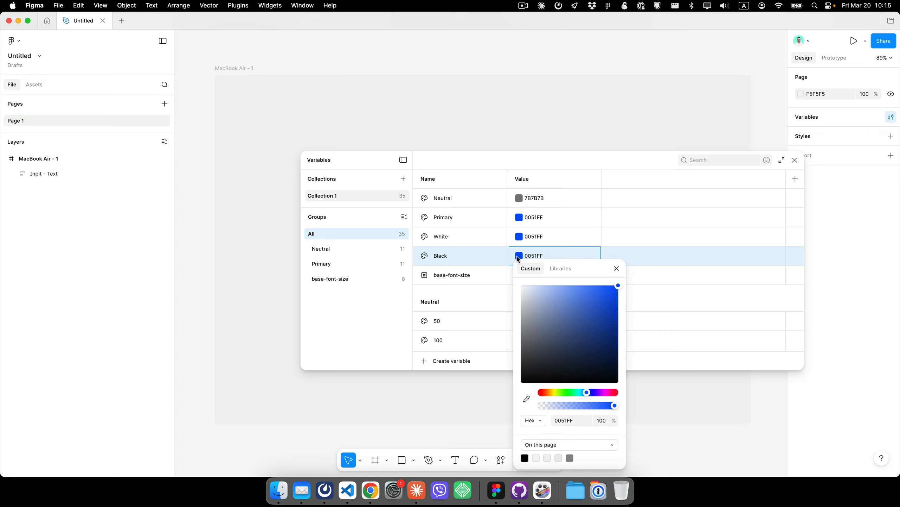
left_click_drag(554, 352, 466, 412)
left_click(519, 241)
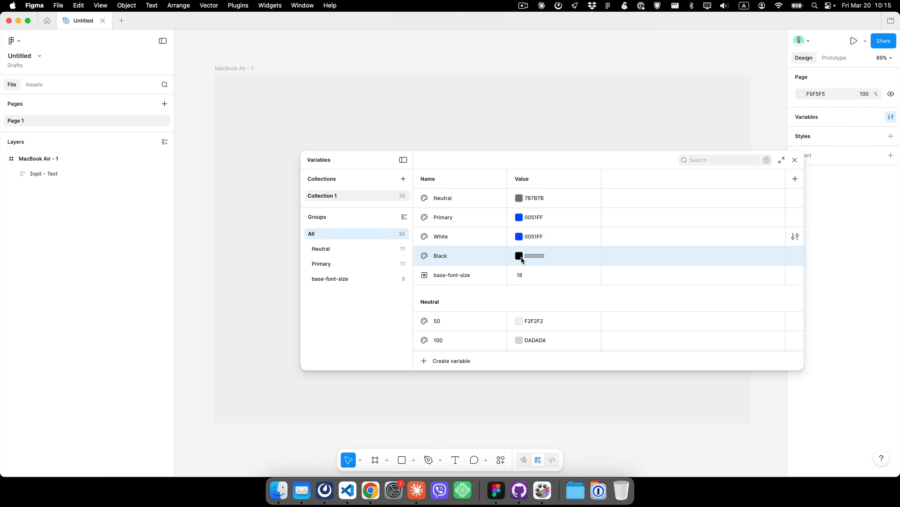
- Set the White variable's color to FFFFFF
left_click(519, 237)
left_click_drag(523, 269, 499, 252)
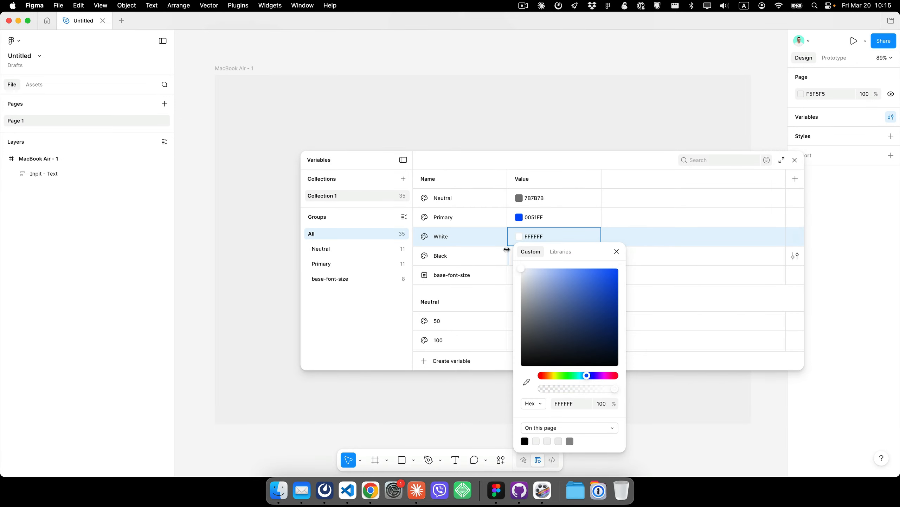
left_click(494, 255)
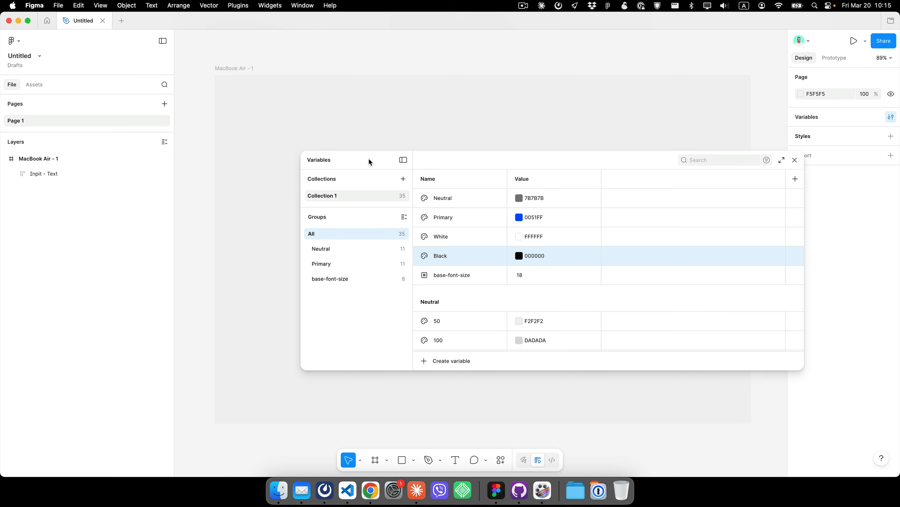
- Relaunch the Winden Tokens plugin, enlarge its window, and examine the color shade nodes in the Node Colors view
left_click(798, 160)
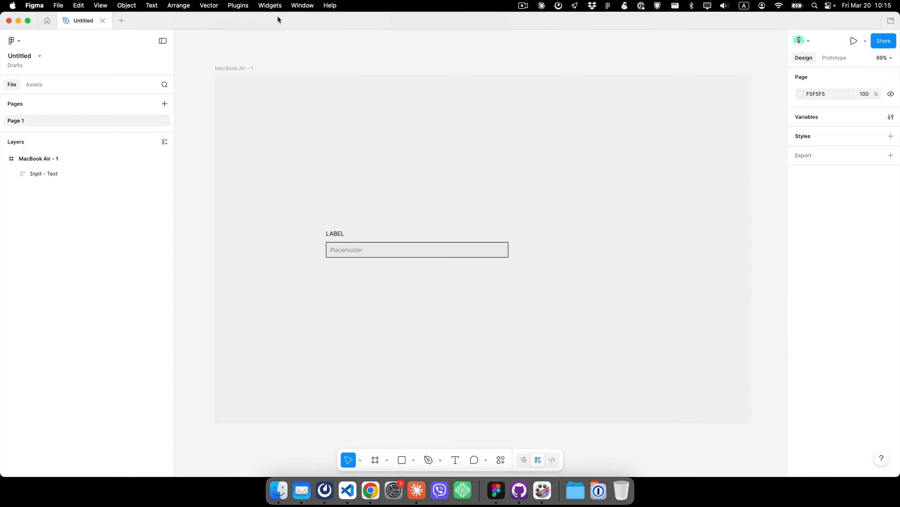
left_click(238, 5)
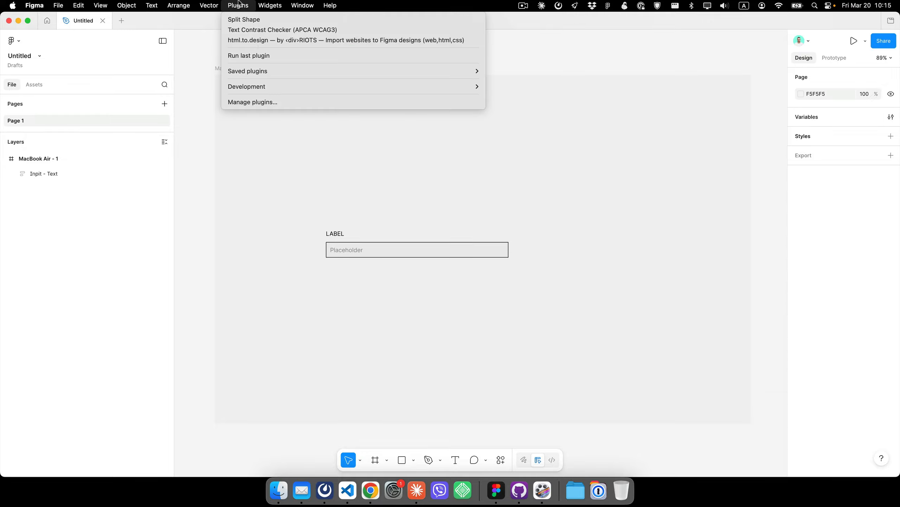
left_click(258, 57)
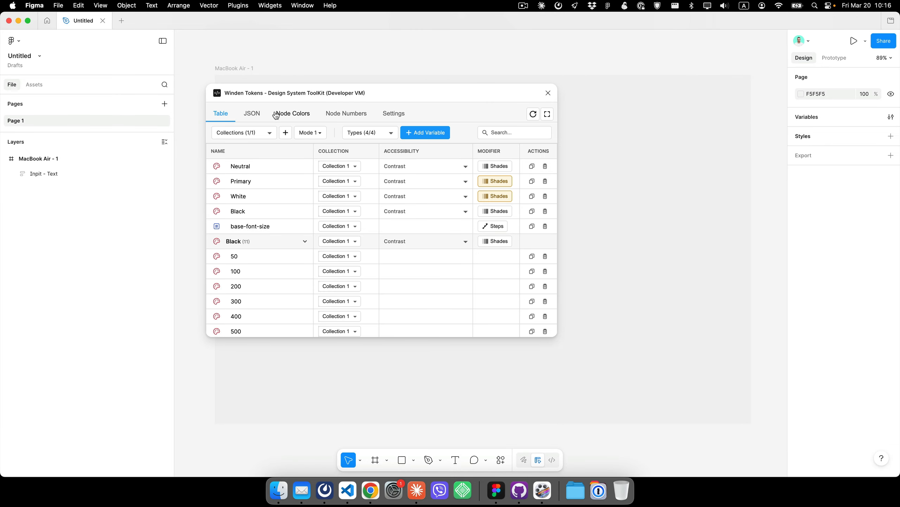
left_click(290, 114)
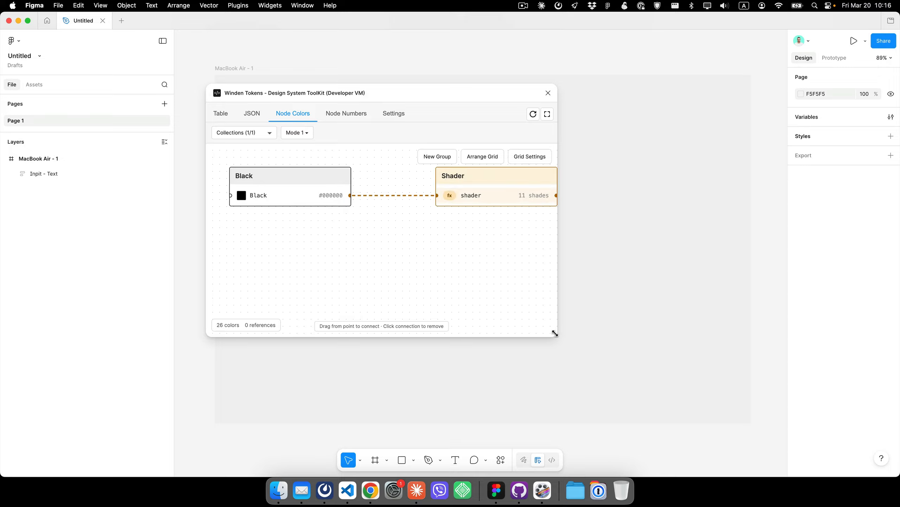
left_click_drag(555, 335, 803, 420)
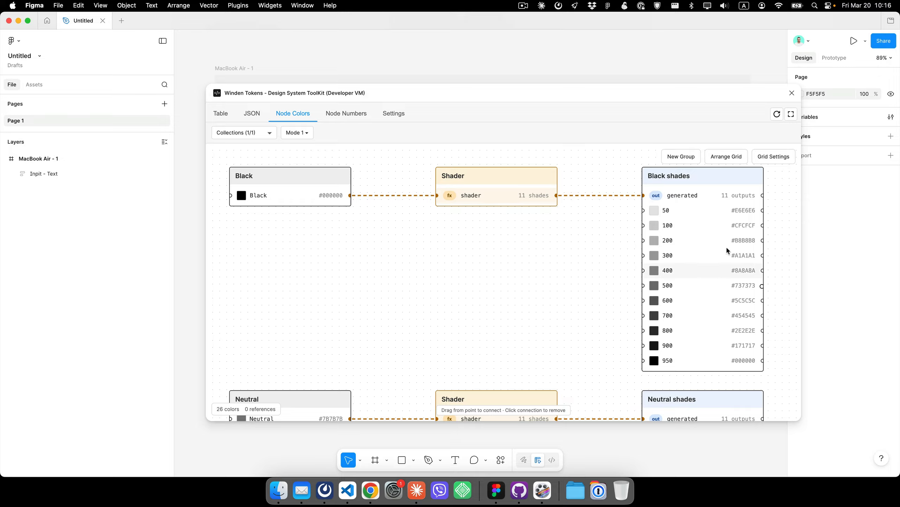
scroll(701, 227, "down", 2)
scroll(568, 291, "down", 5)
scroll(567, 291, "right", 2)
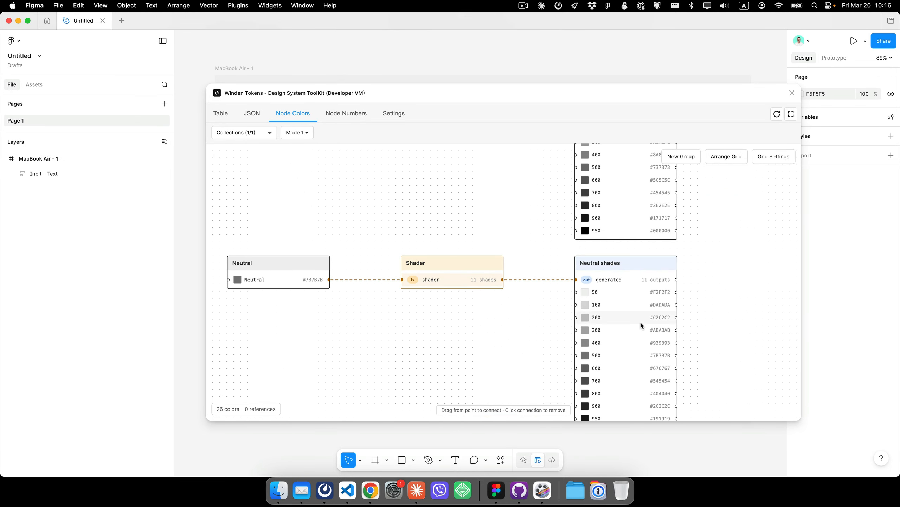
scroll(710, 264, "down", 4)
left_click_drag(710, 265, 712, 265)
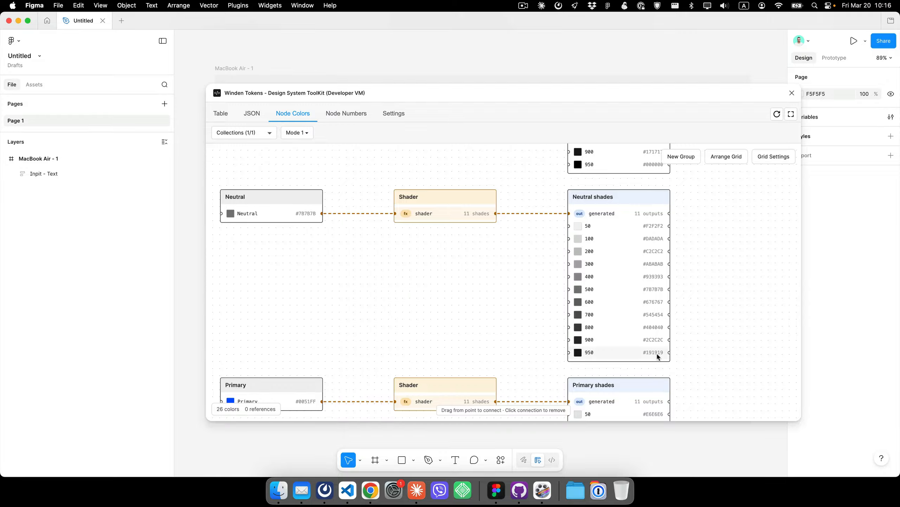
scroll(472, 262, "up", 4)
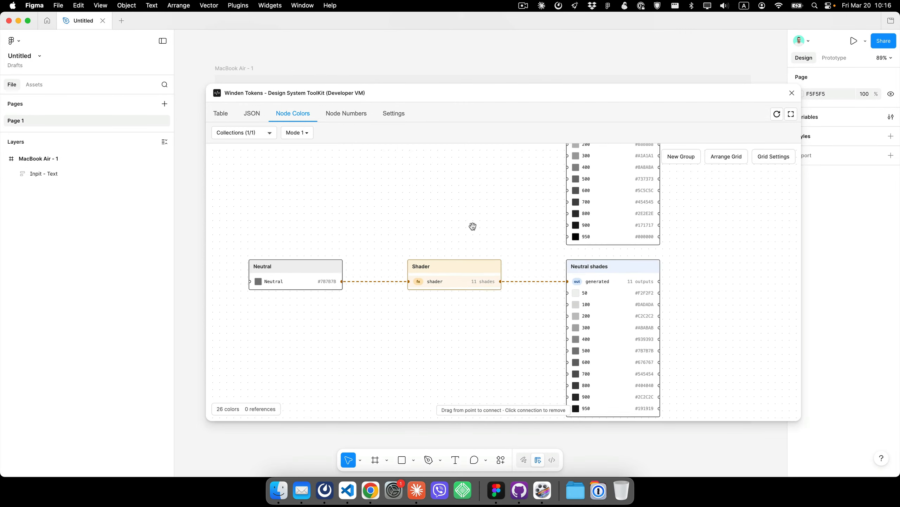
scroll(473, 226, "down", 4)
left_click_drag(454, 320, 440, 347)
scroll(426, 234, "down", 1)
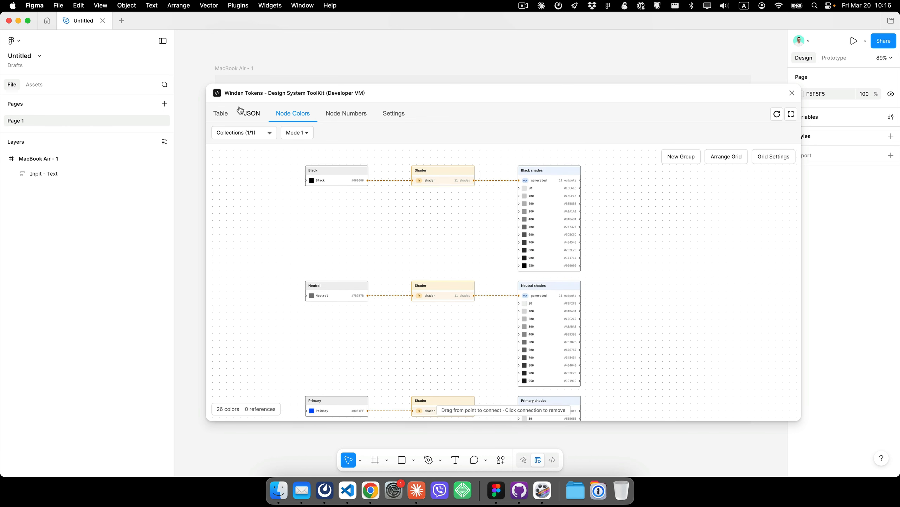
- Remove the generated shades group for the Black variable
left_click(221, 117)
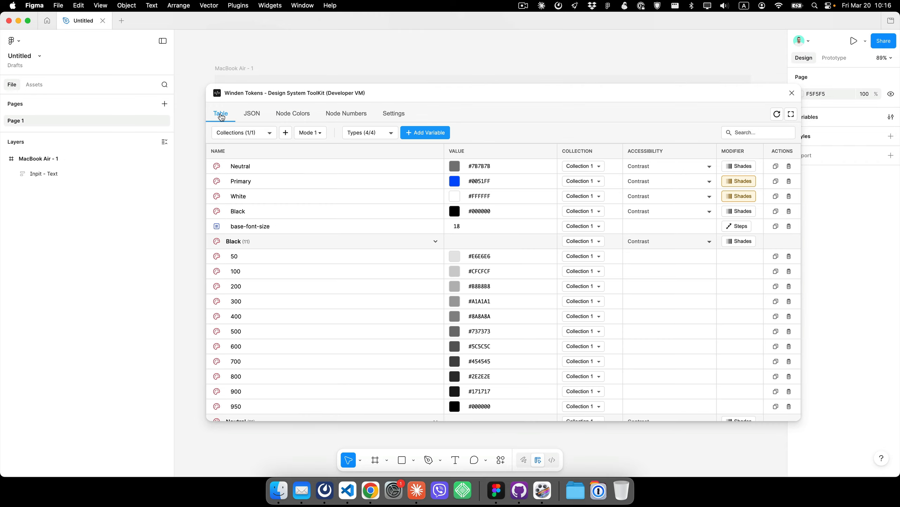
left_click(436, 244)
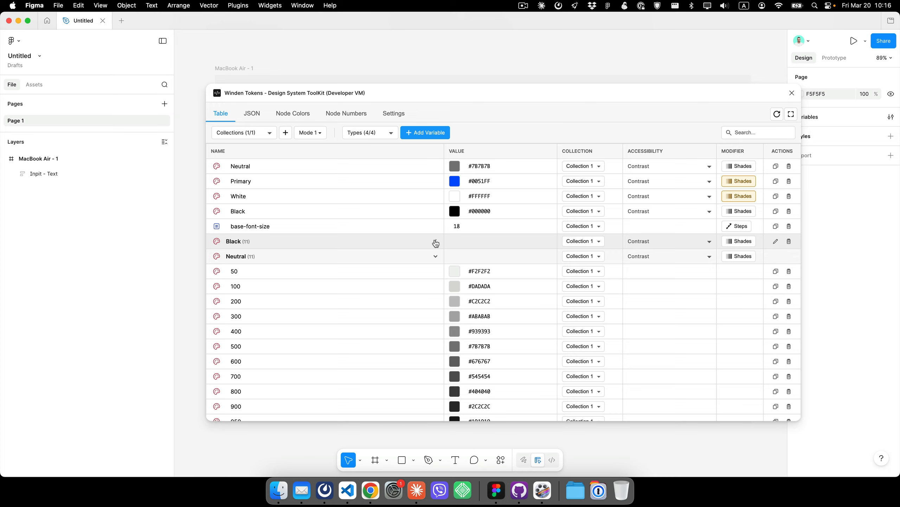
left_click(789, 242)
left_click(484, 277)
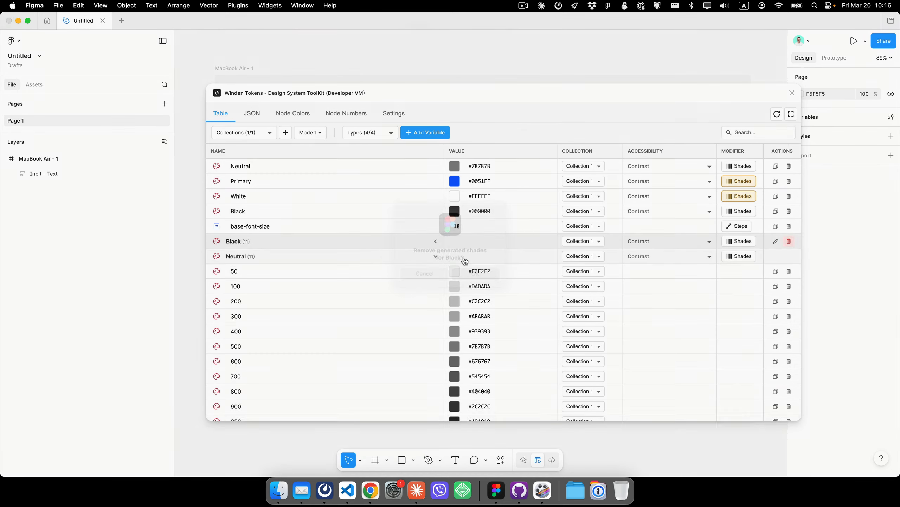
left_click(437, 243)
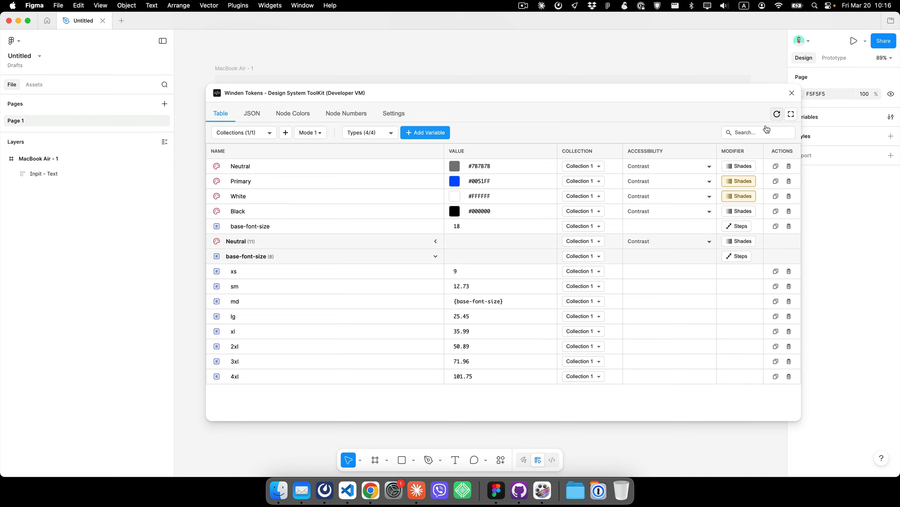
- Regenerate the Primary color's 11 Lightness shades and collapse the Primary and base-font-size groups
left_click(738, 181)
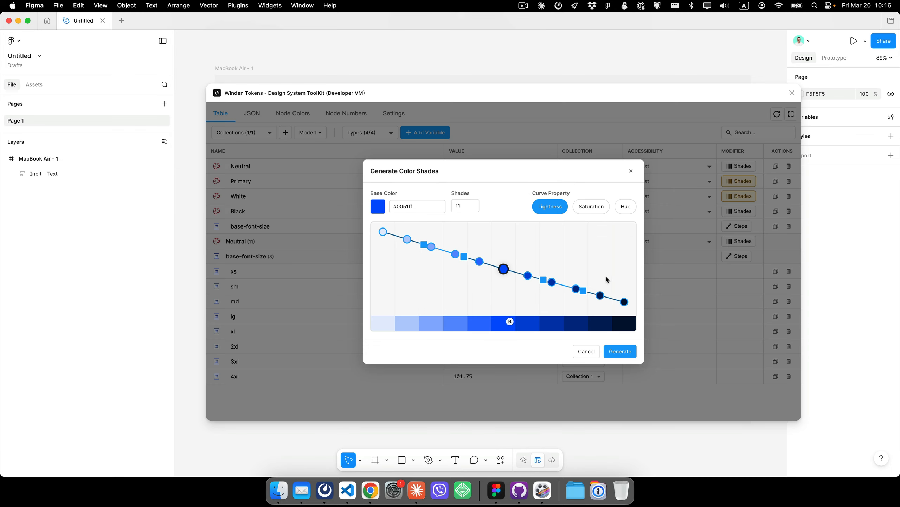
left_click(620, 353)
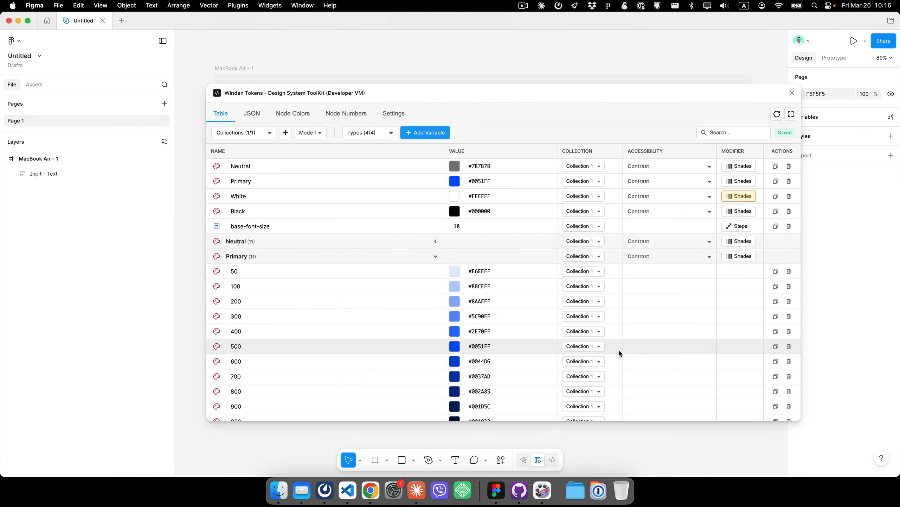
left_click(434, 257)
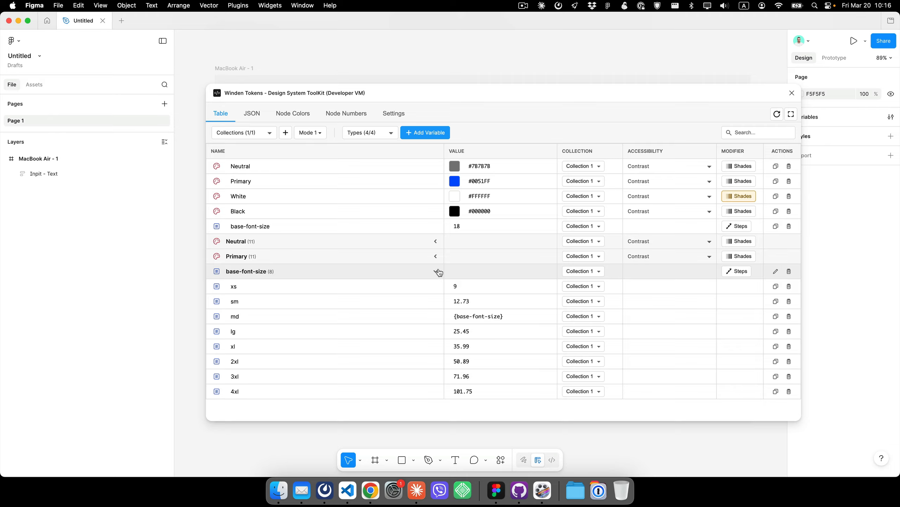
left_click(436, 272)
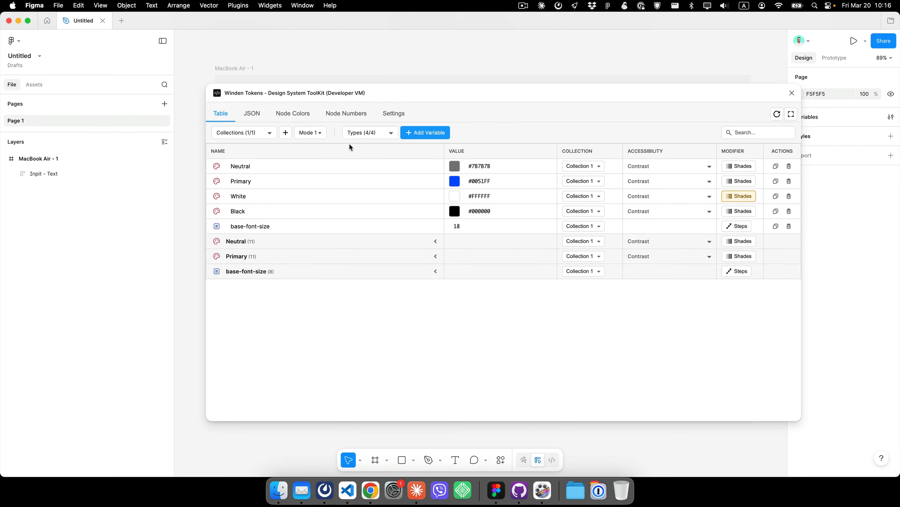
- Open the Node Colors view in full screen and arrange the nodes in a grid
left_click(296, 114)
left_click(791, 114)
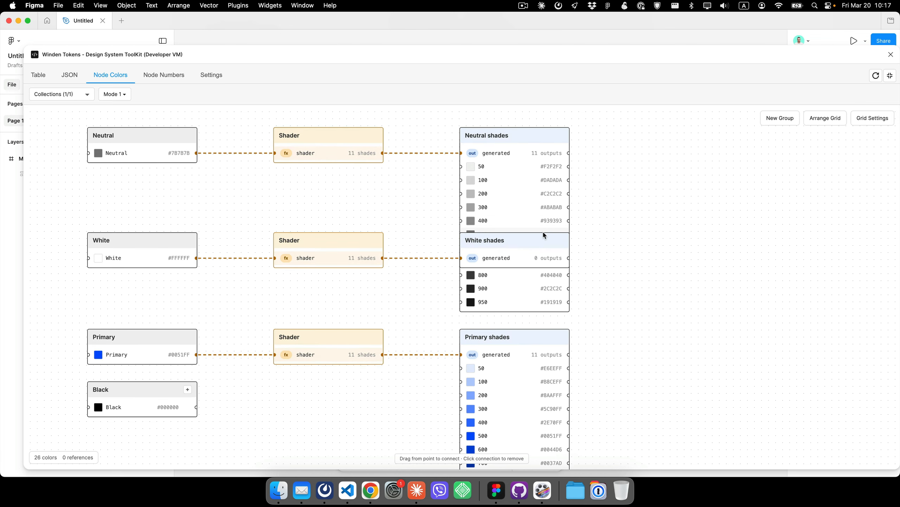
left_click_drag(532, 237, 461, 240)
left_click(515, 130)
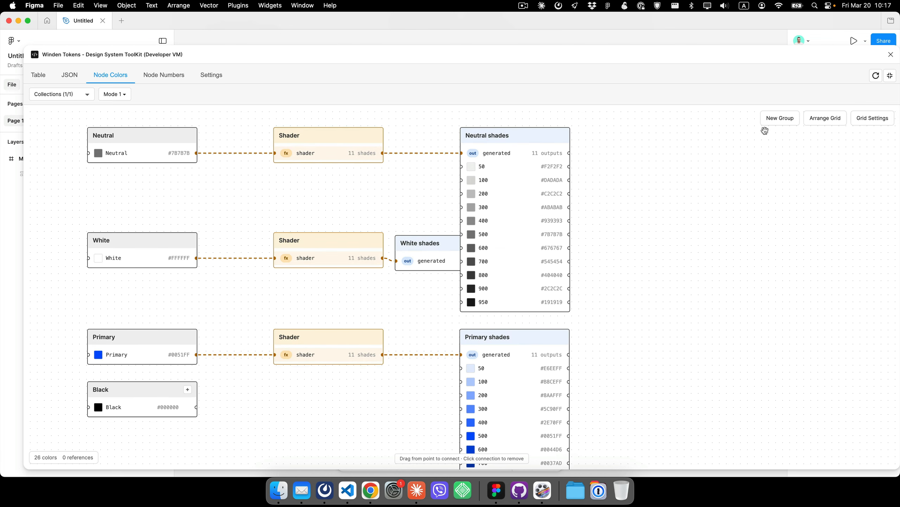
left_click(835, 123)
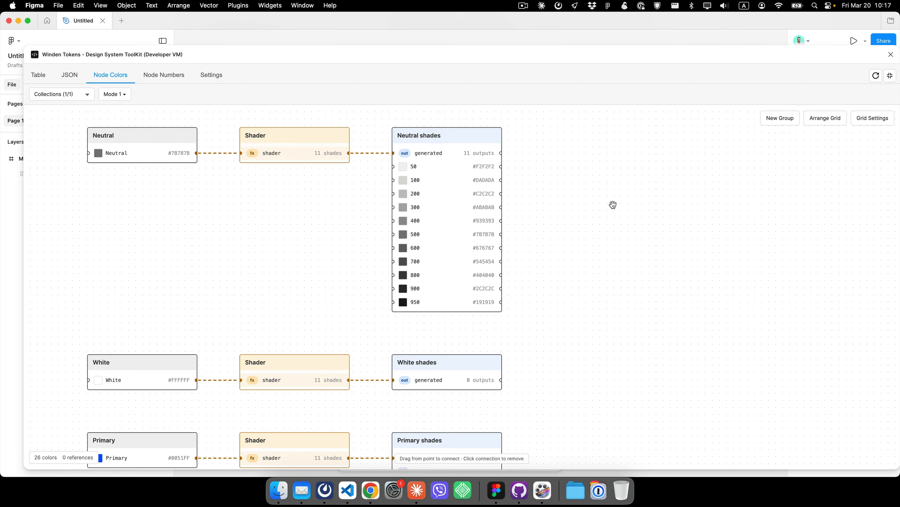
- Create two new color groups named Input and Page in the node view
left_click(781, 119)
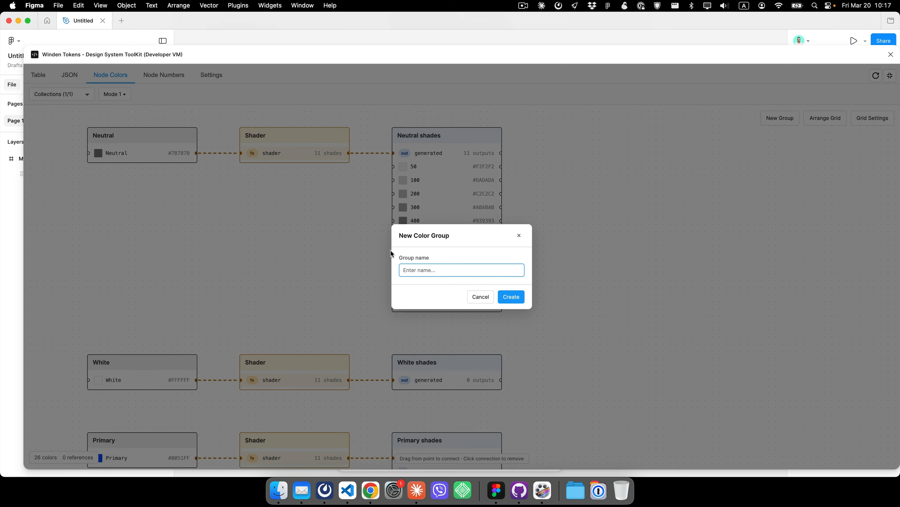
type("Input")
left_click(516, 301)
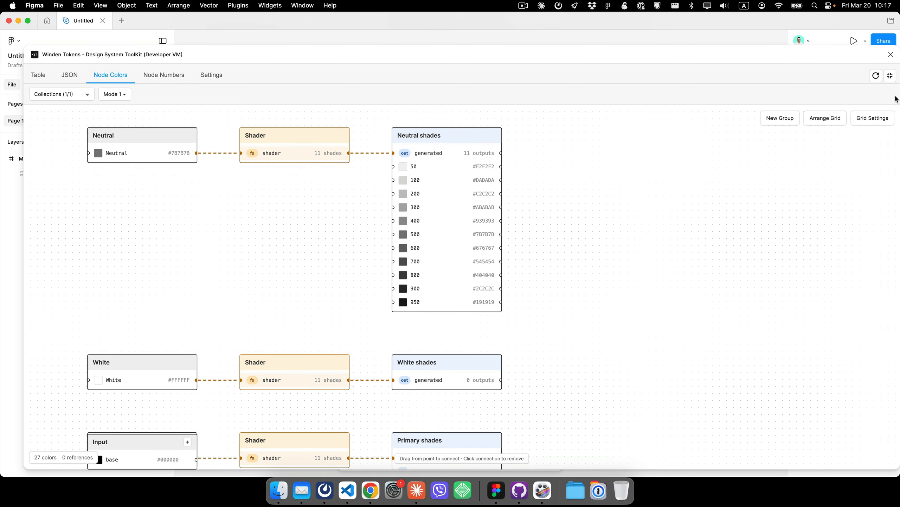
left_click(784, 120)
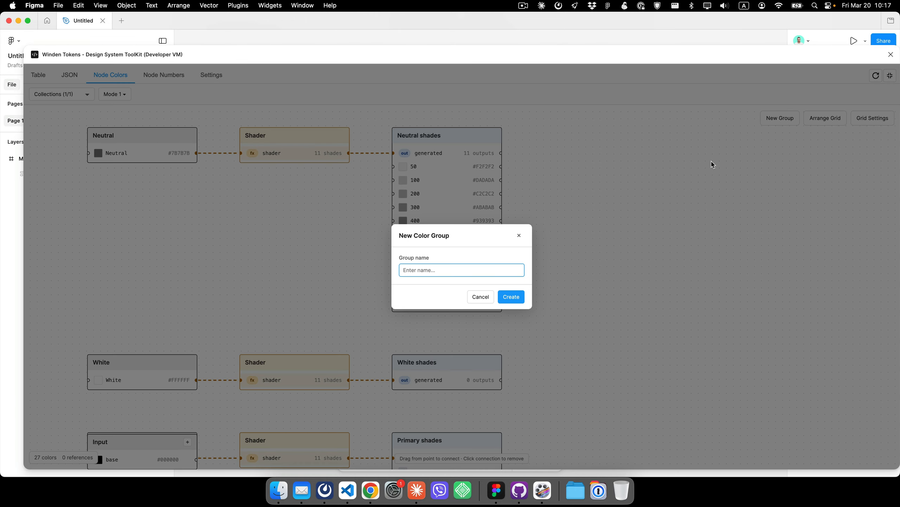
type("Page")
left_click(511, 297)
scroll(249, 268, "down", 2)
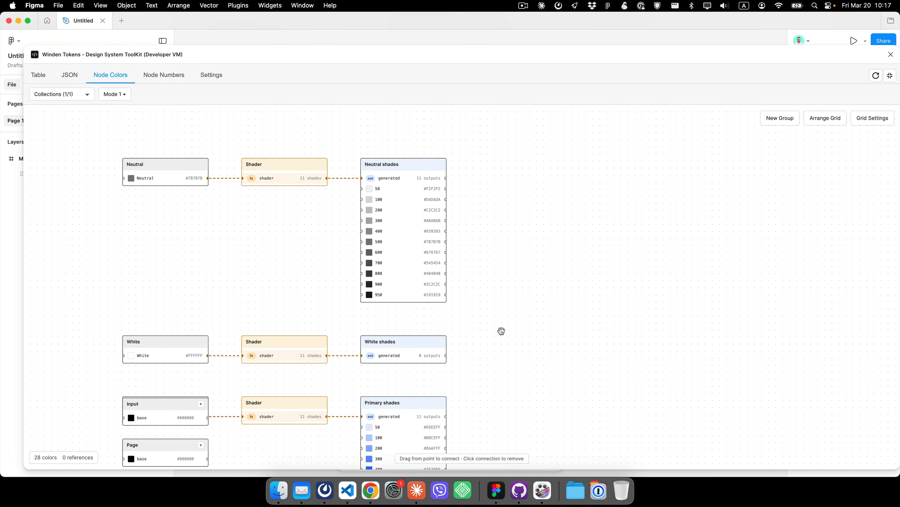
- Reposition the Page and Input group nodes beside the Neutral shades node
scroll(501, 320, "down", 5)
left_click_drag(189, 340, 580, 117)
left_click_drag(181, 325, 559, 175)
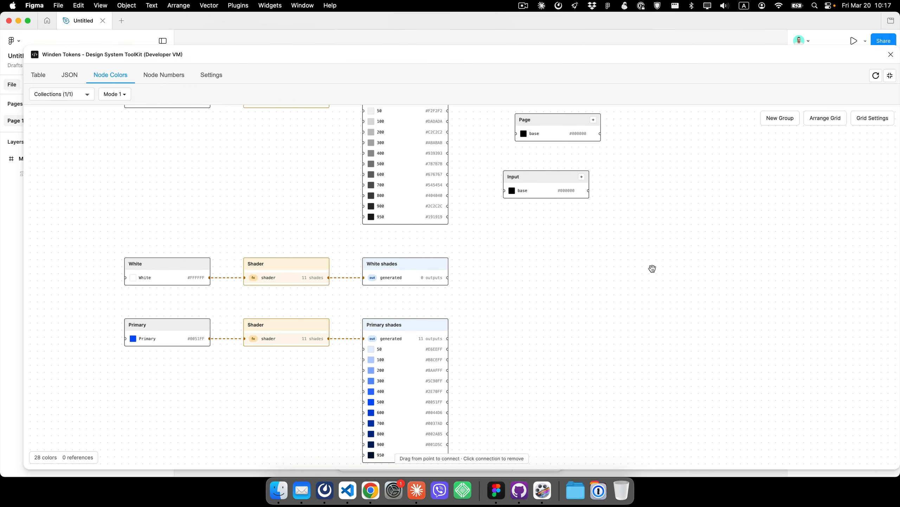
scroll(652, 268, "up", 2)
left_click_drag(644, 165, 656, 368)
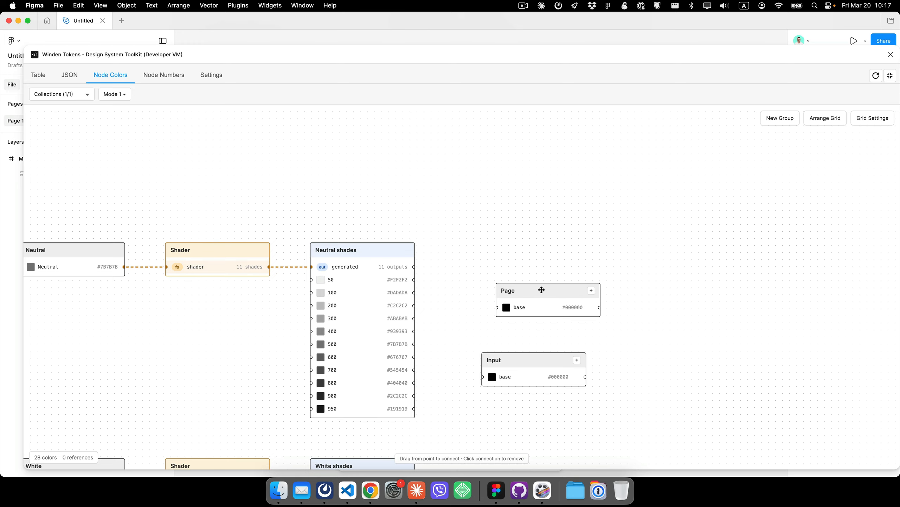
left_click_drag(541, 289, 527, 247)
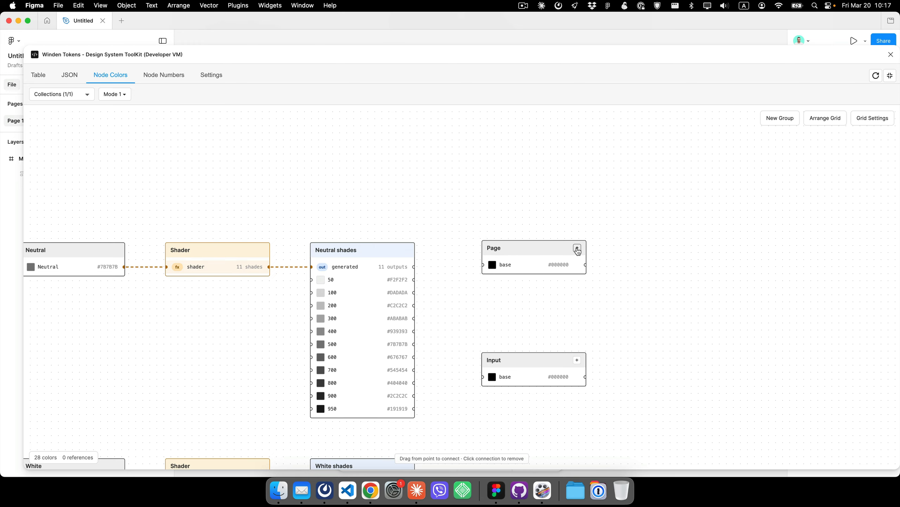
- Add a new variable named Text to the Page group
left_click(577, 248)
type("T")
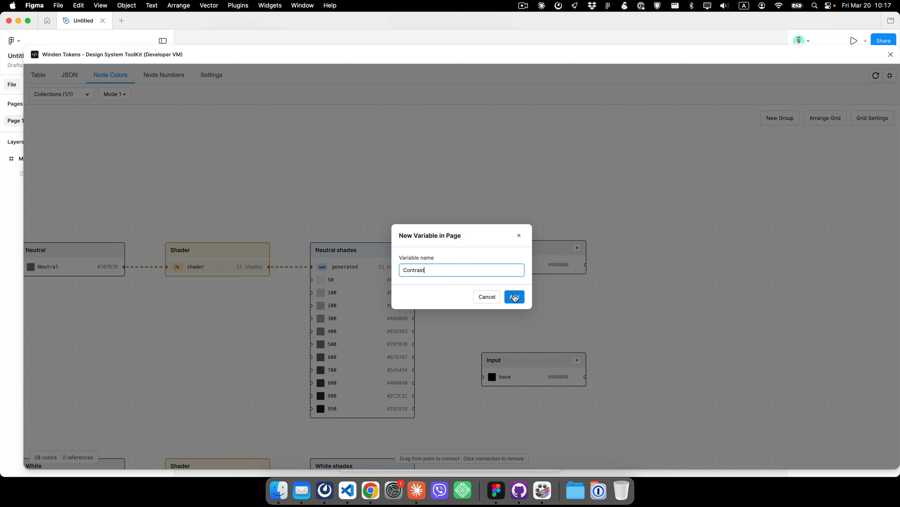
key("super+a")
type("Test")
key("BackSpace")
type("xt")
left_click(513, 296)
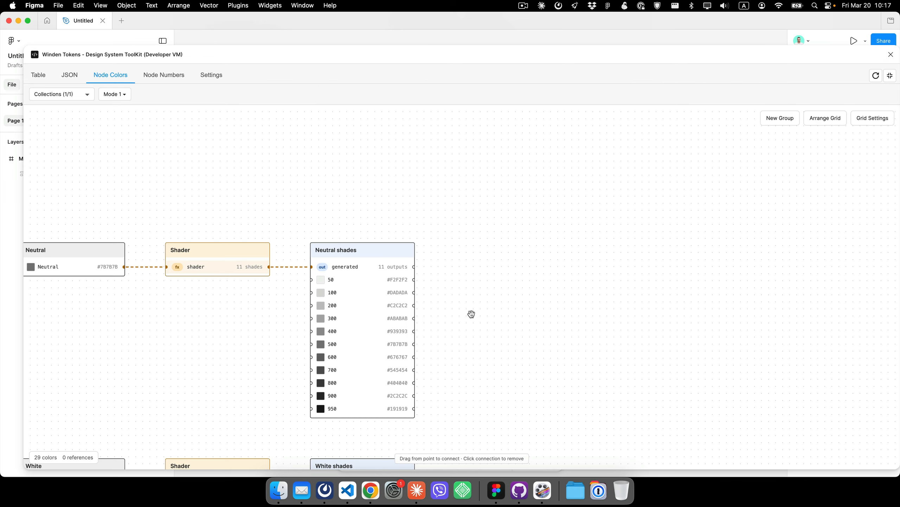
- Connect the White color to the Page group's base variable
left_click_drag(500, 352, 531, 216)
left_click_drag(213, 353, 539, 184)
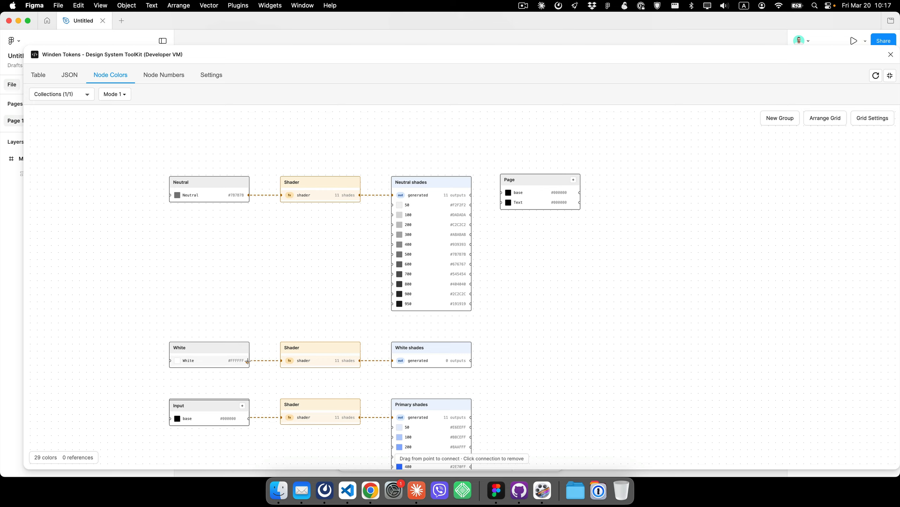
left_click_drag(250, 361, 504, 194)
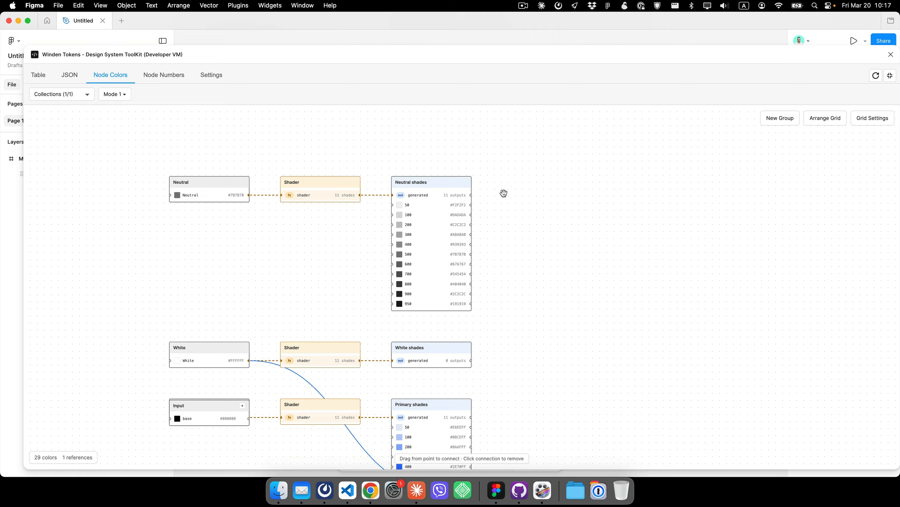
left_click_drag(618, 400, 534, 207)
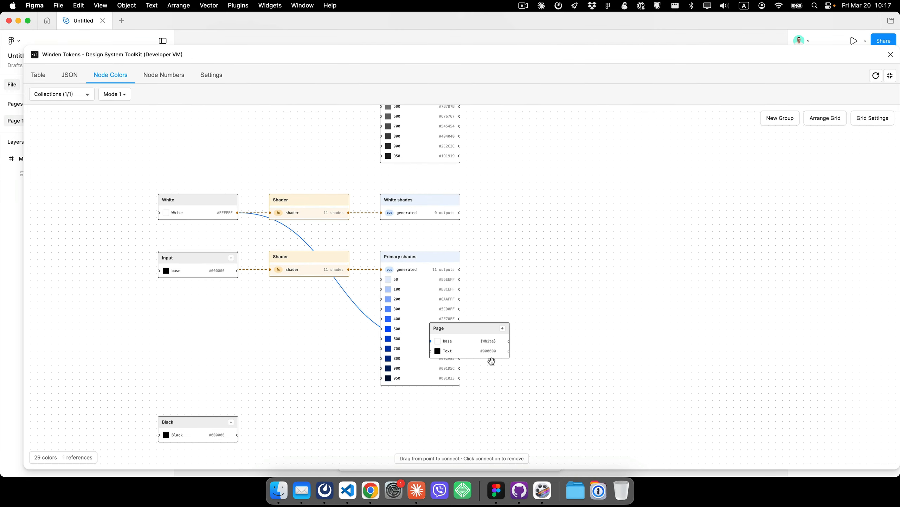
left_click_drag(482, 333, 578, 153)
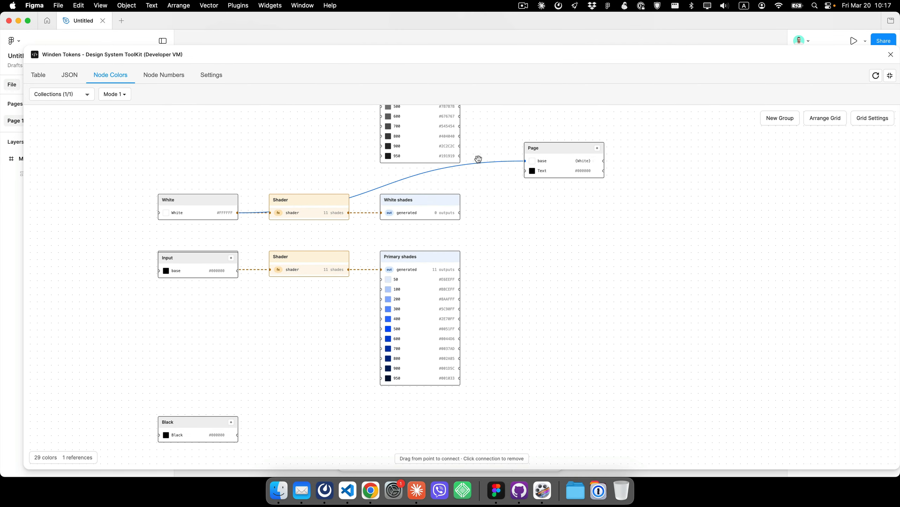
- Connect Neutral shade 950 to the Page group's Text variable and move the Input node beside Page
left_click_drag(459, 156, 532, 171)
left_click_drag(607, 163, 595, 326)
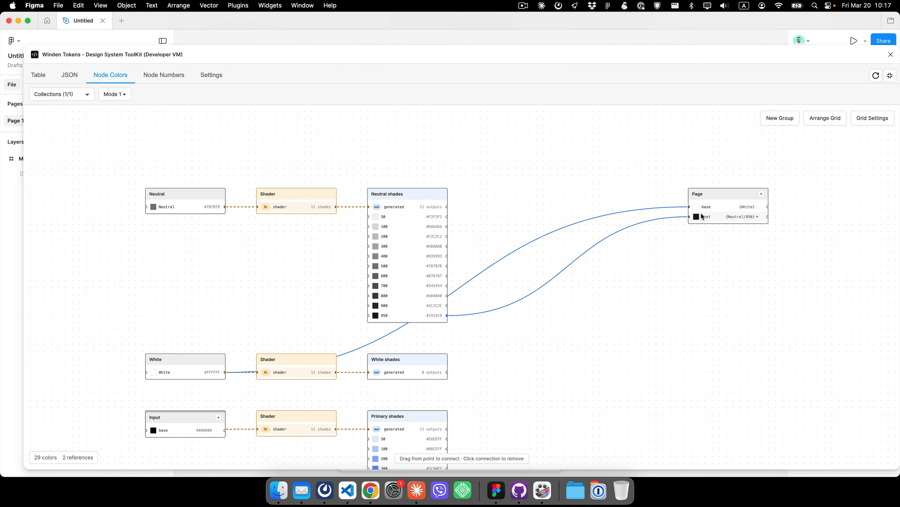
left_click_drag(734, 194, 573, 200)
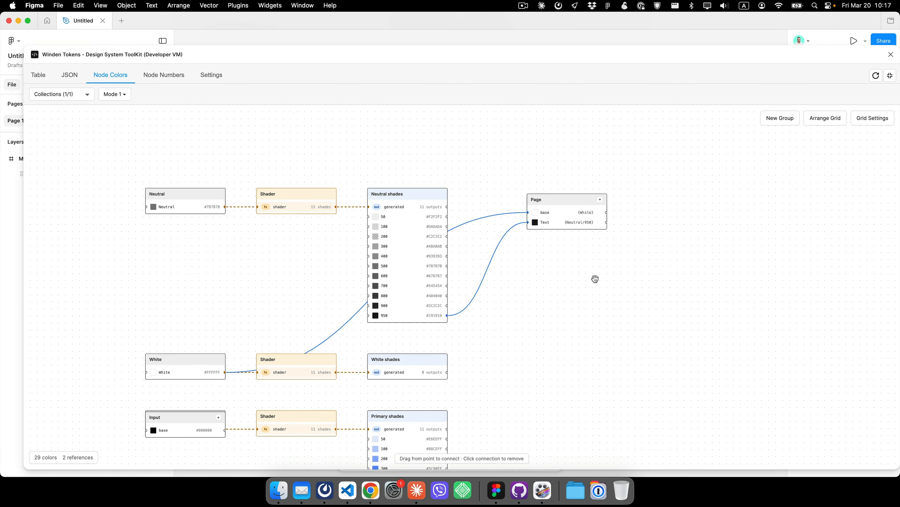
left_click_drag(534, 309, 559, 239)
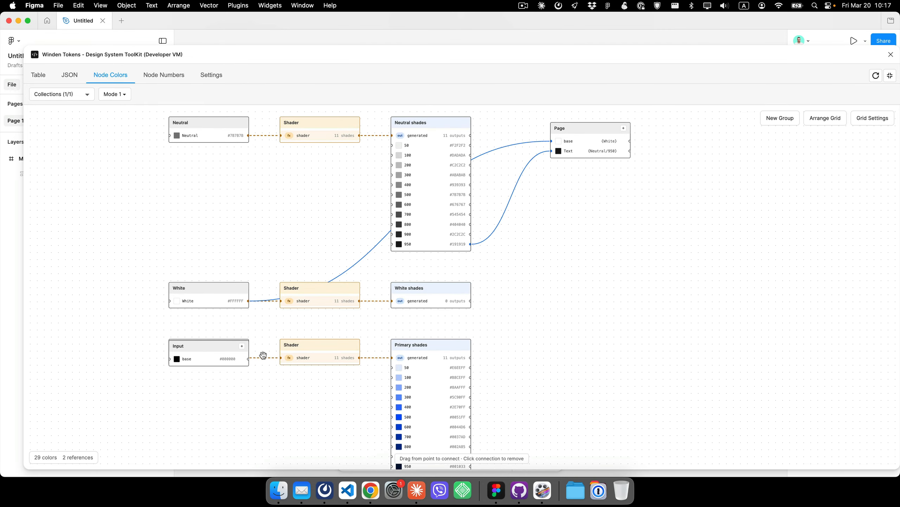
left_click_drag(232, 345, 620, 240)
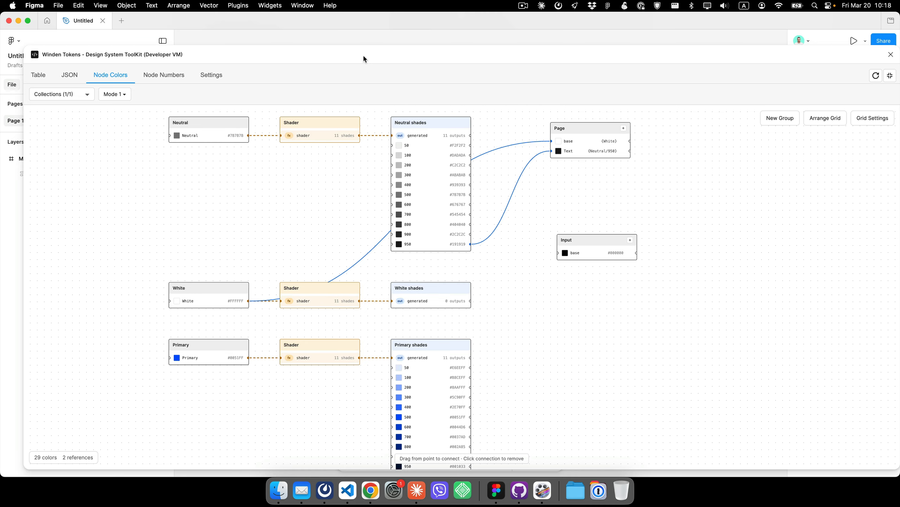
- Move the plugin window aside to view the input field design on the canvas
left_click_drag(341, 57, 377, 295)
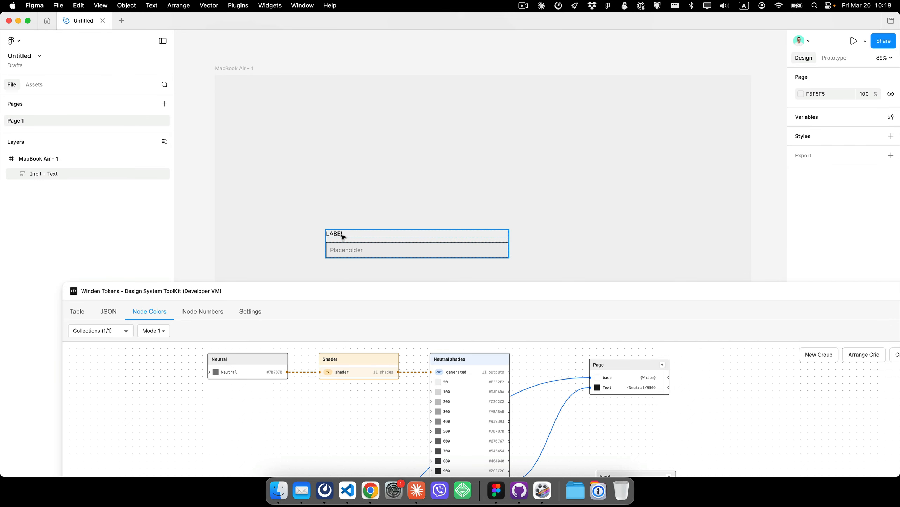
left_click_drag(626, 297, 621, 117)
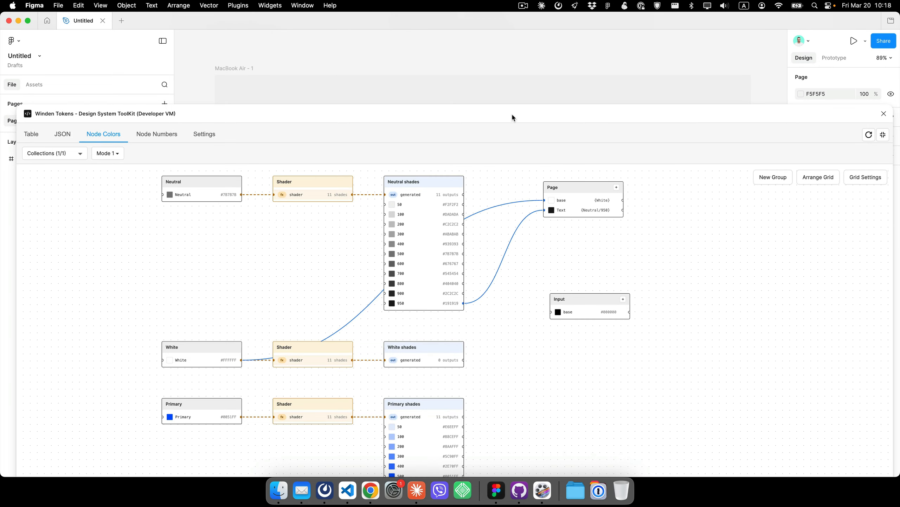
left_click_drag(513, 116, 506, 96)
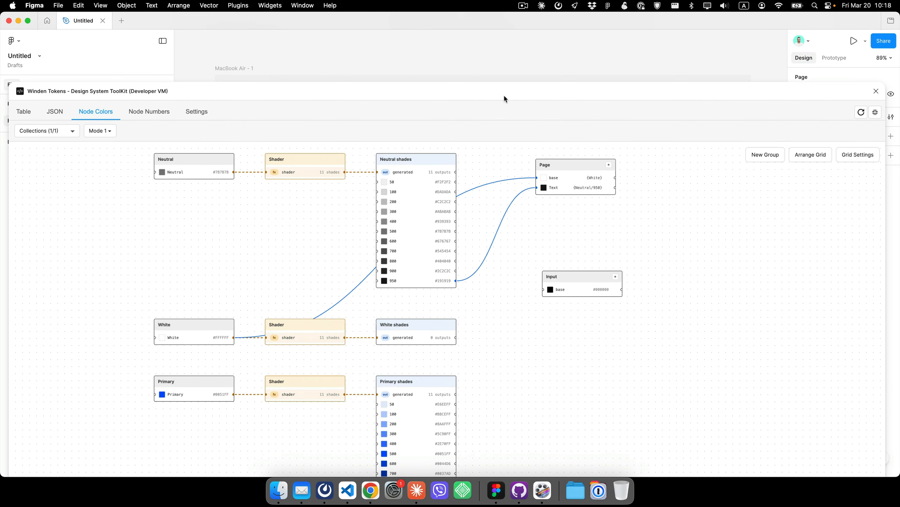
- Add a new variable named Text to the Input group
left_click_drag(621, 281, 619, 222)
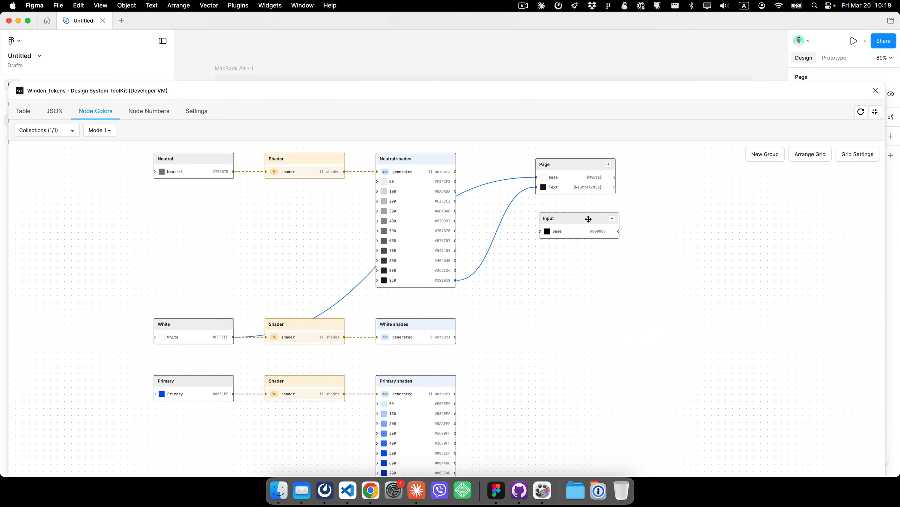
left_click(612, 219)
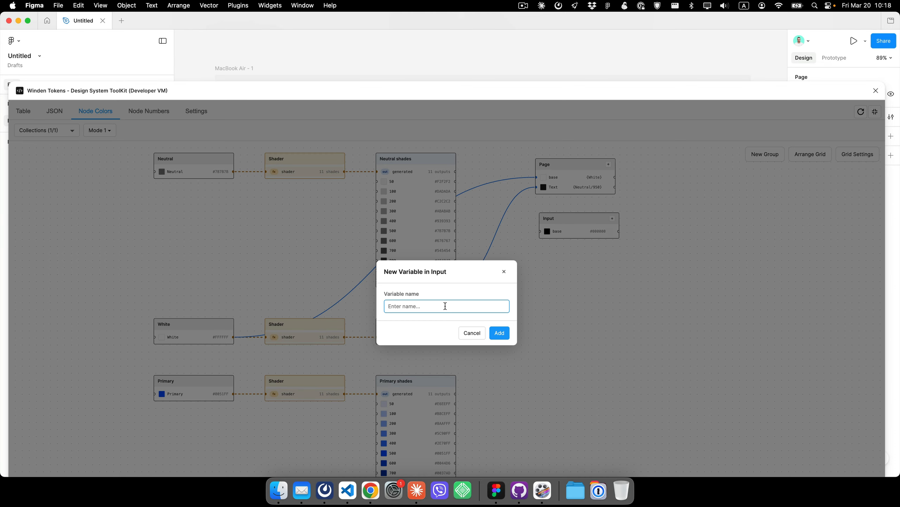
type("Text")
left_click(500, 333)
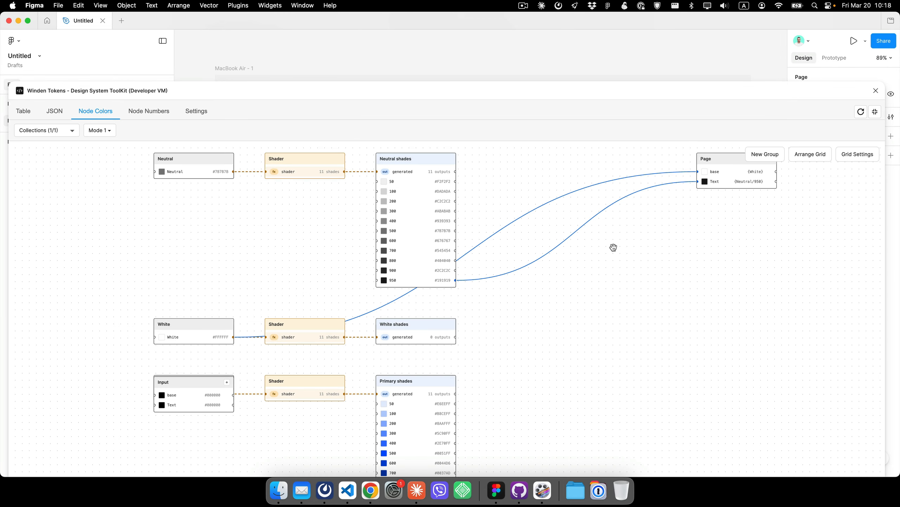
- Add a new variable named Border to the Input group
left_click_drag(663, 261, 575, 308)
scroll(589, 282, "down", 5)
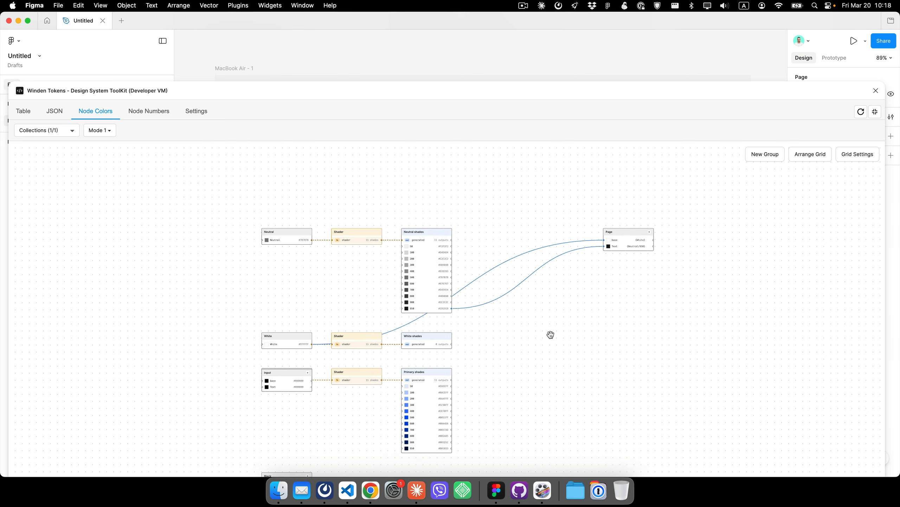
left_click_drag(550, 335, 567, 247)
left_click_drag(313, 282, 338, 318)
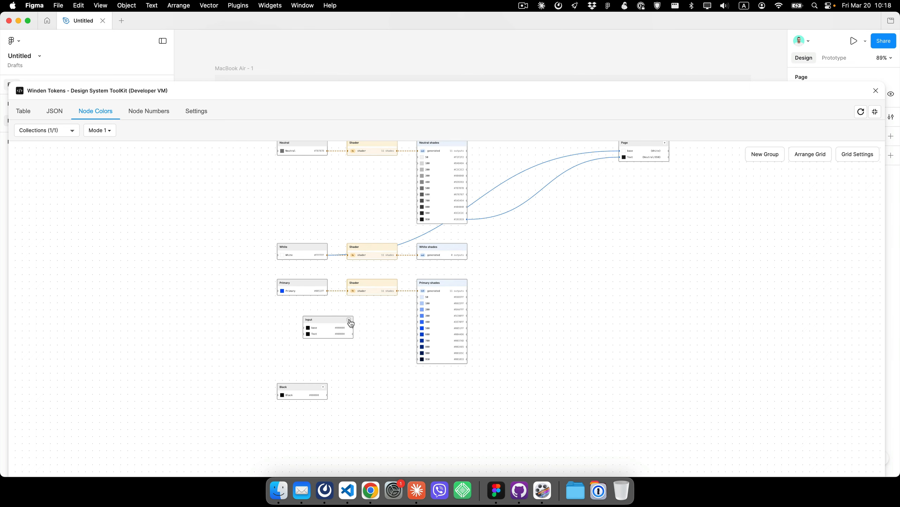
left_click(349, 321)
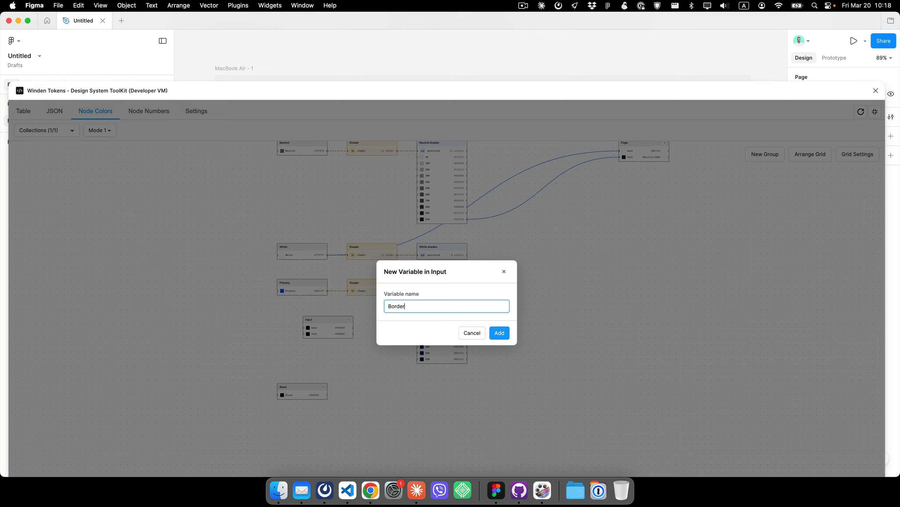
left_click(500, 333)
- Connect Primary shade 50 to the Input group's base variable
left_click_drag(310, 285, 561, 209)
scroll(557, 203, "up", 3)
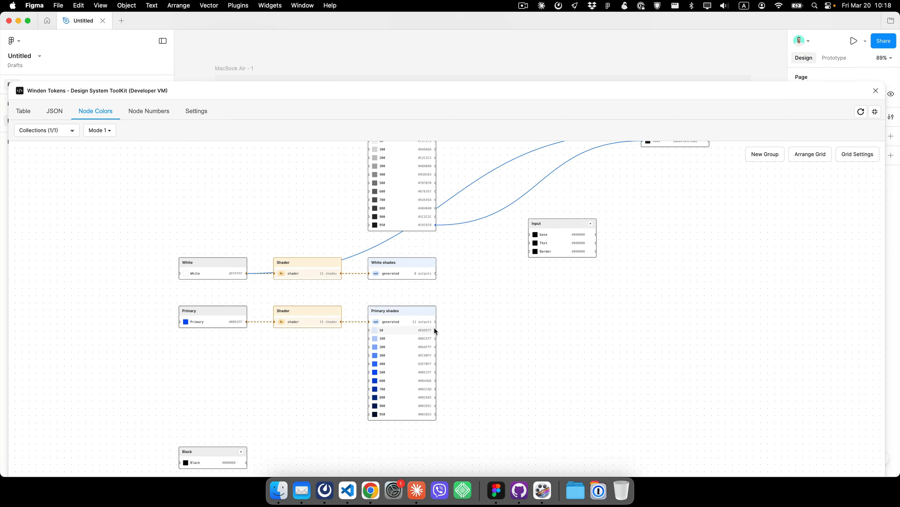
left_click_drag(443, 323, 545, 185)
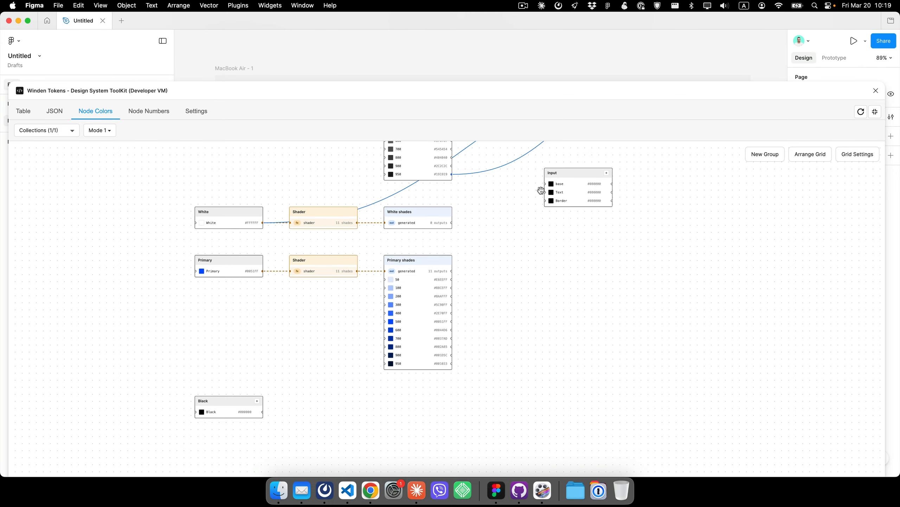
left_click_drag(587, 217, 532, 354)
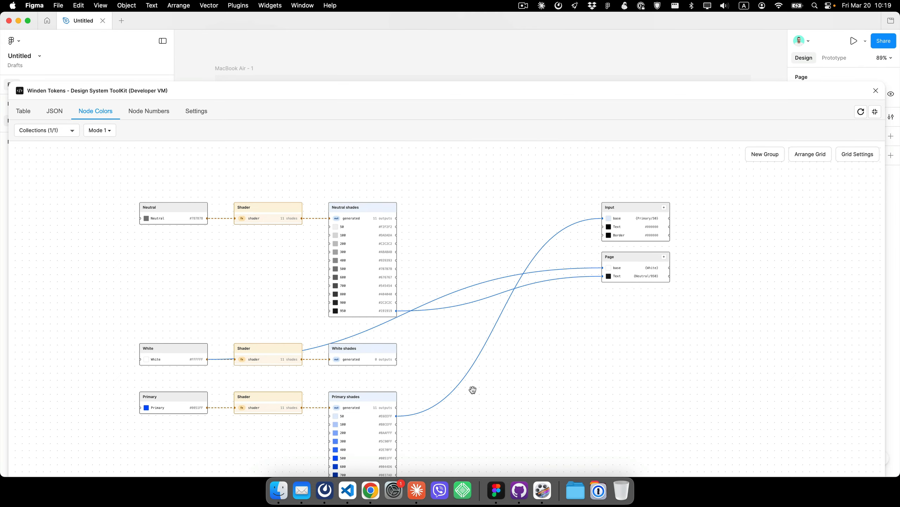
- Connect Primary shades 400 and 700 to the Input group's Text and Border variables
left_click_drag(433, 436, 585, 212)
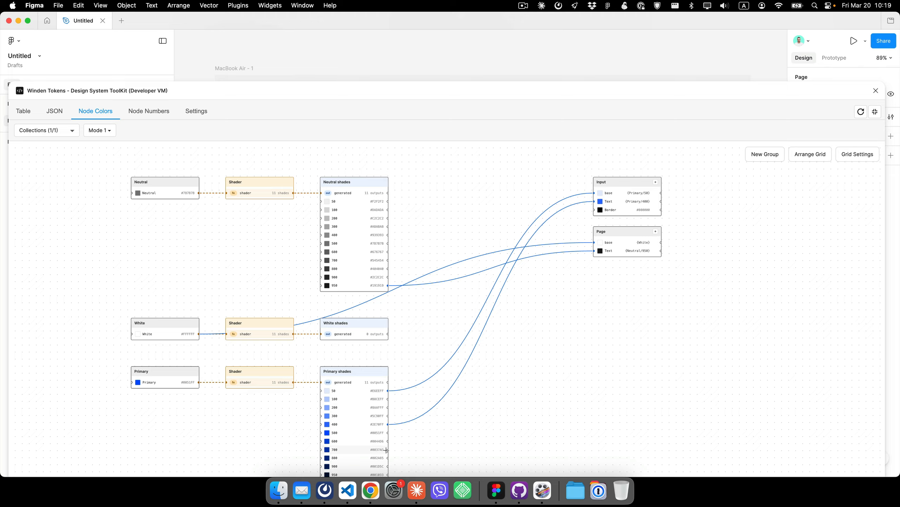
left_click_drag(388, 449, 594, 209)
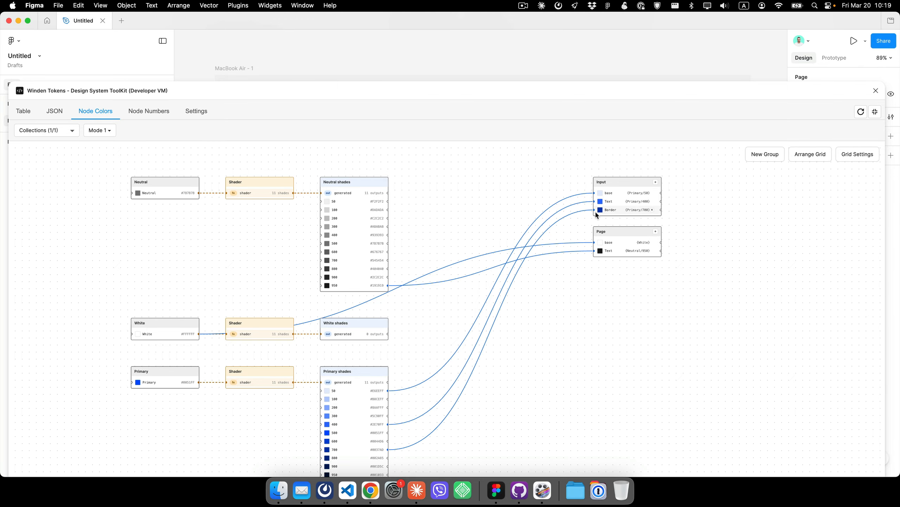
scroll(576, 309, "down", 2)
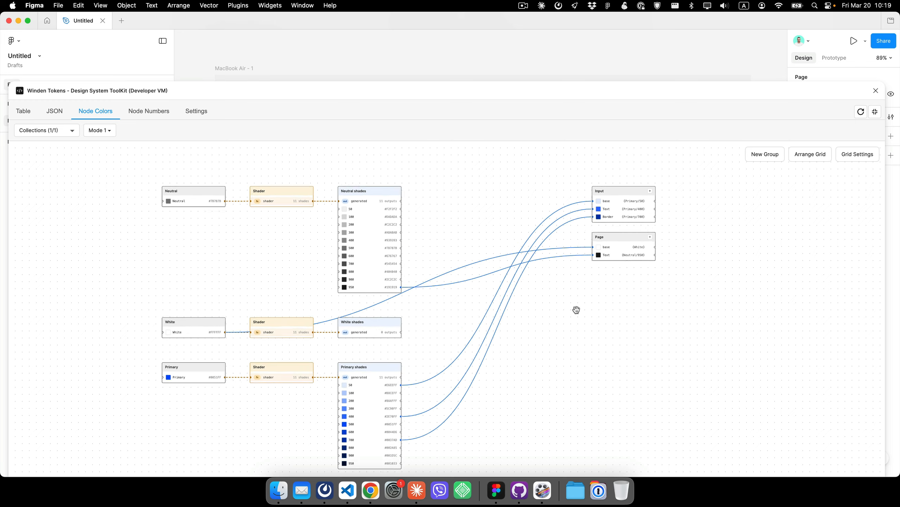
- Close the plugin and apply the Page/base color variable to the MacBook Air frame's fill
left_click(876, 91)
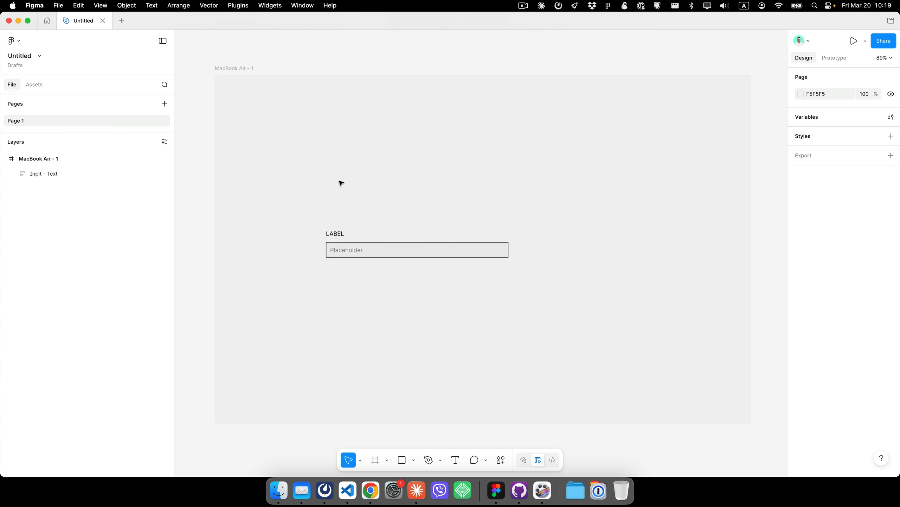
left_click(335, 235)
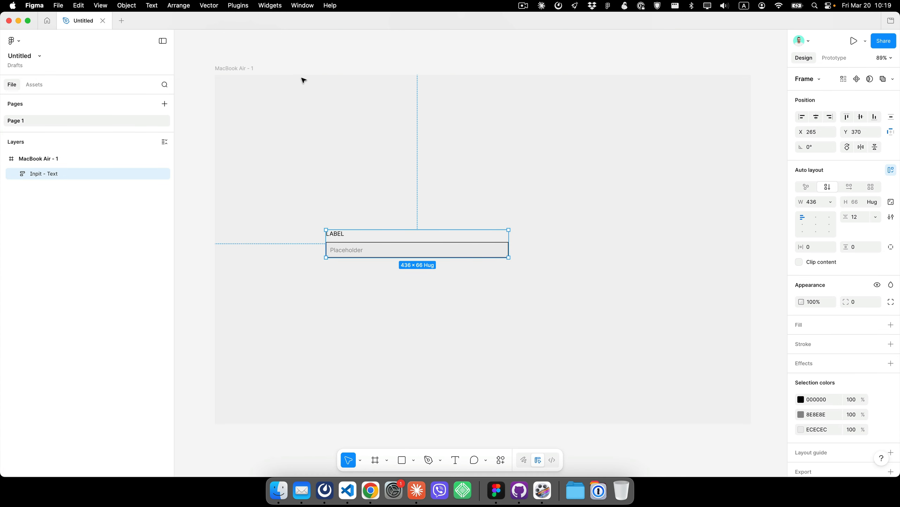
left_click(215, 66)
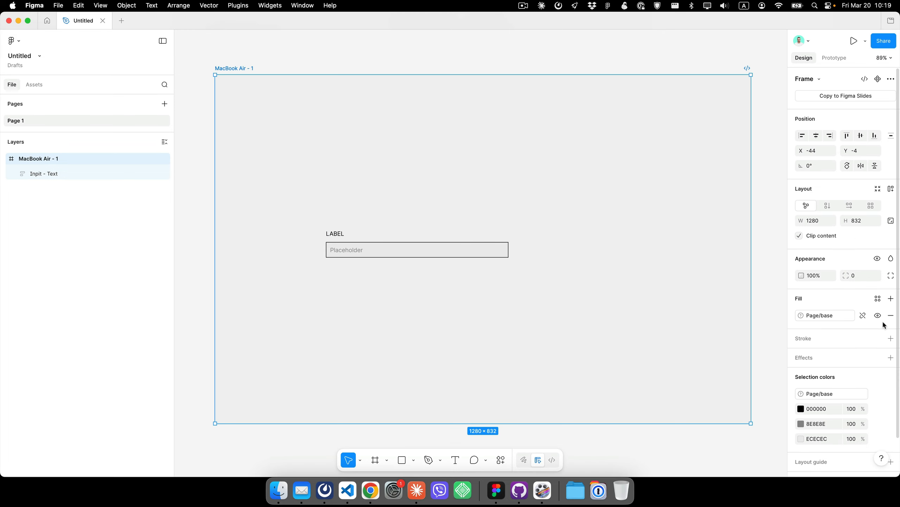
left_click(877, 300)
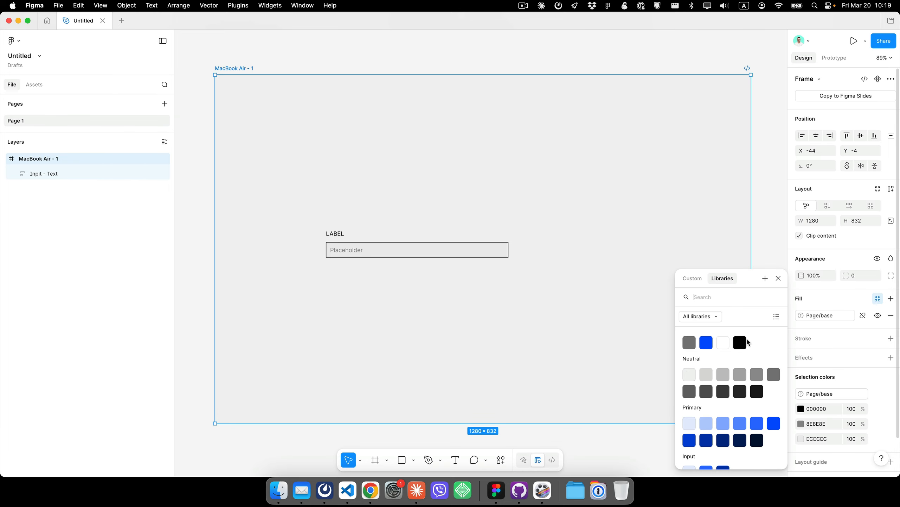
scroll(706, 408, "down", 3)
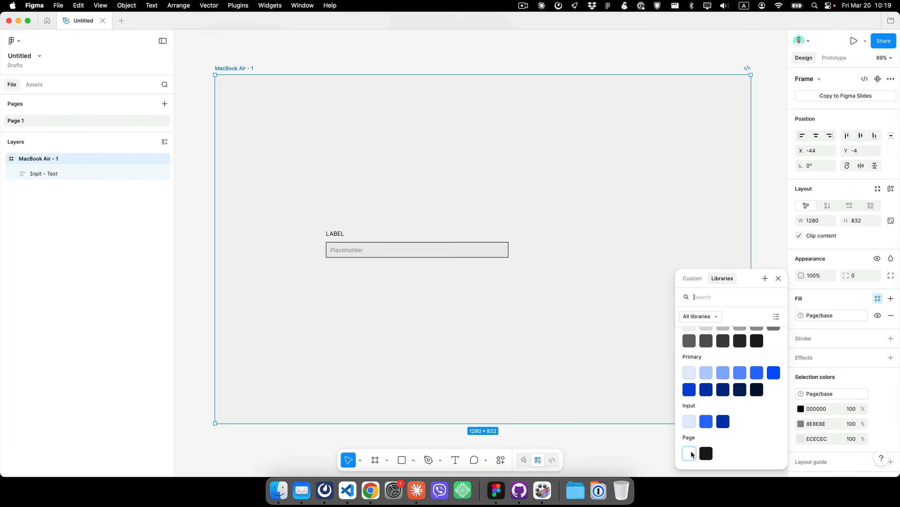
left_click(692, 454)
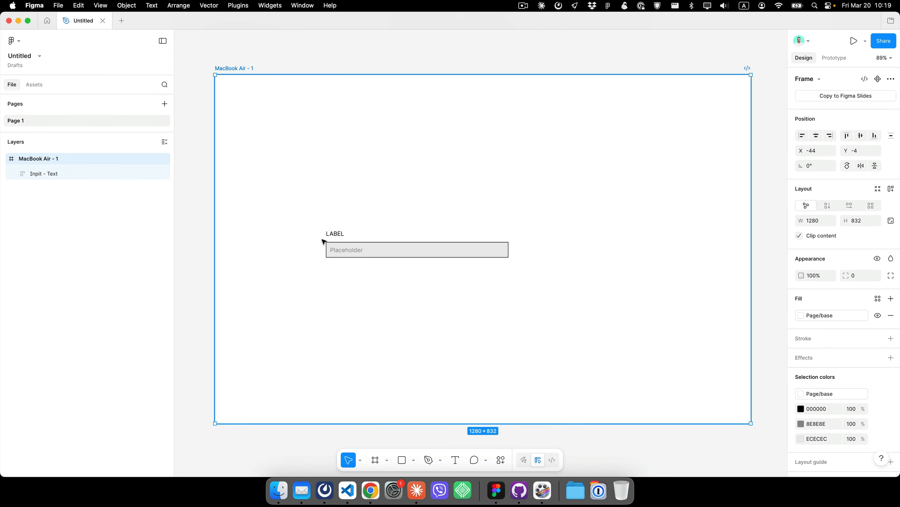
- Apply the Page/Text color variable to the Label text's fill
double_click(337, 237)
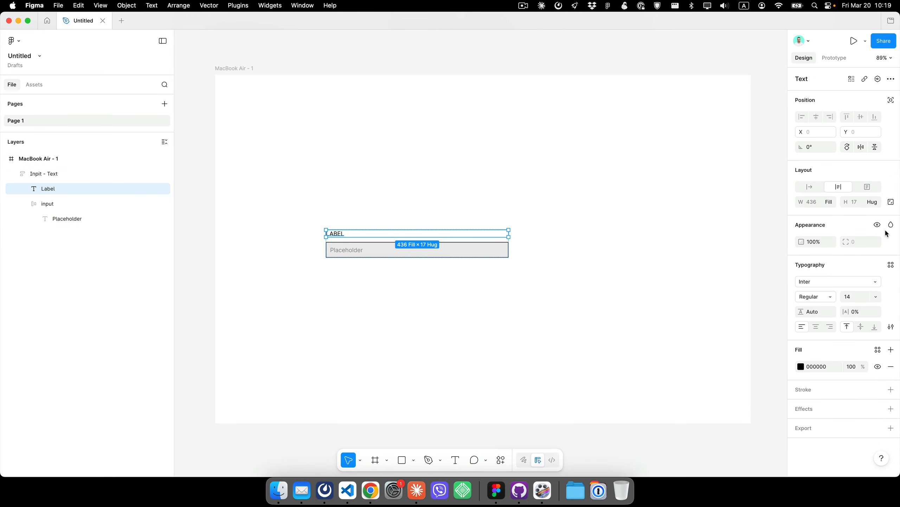
left_click(880, 349)
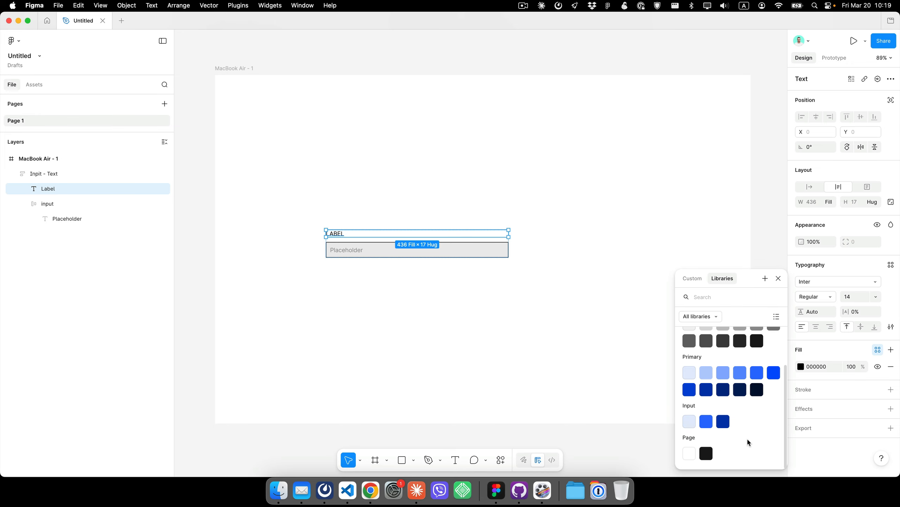
left_click(712, 455)
- Select the input box and link its black stroke color to the Input/Border variable
scroll(224, 113, "left", 1)
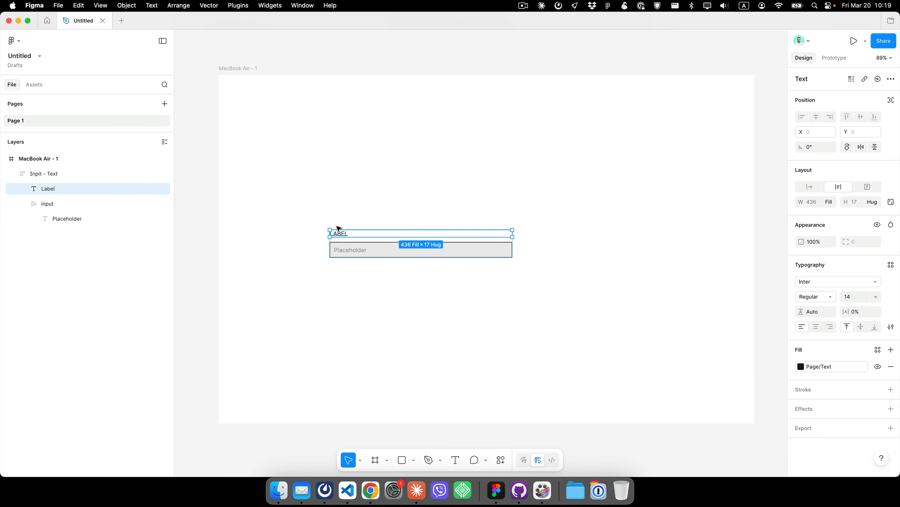
left_click(229, 124)
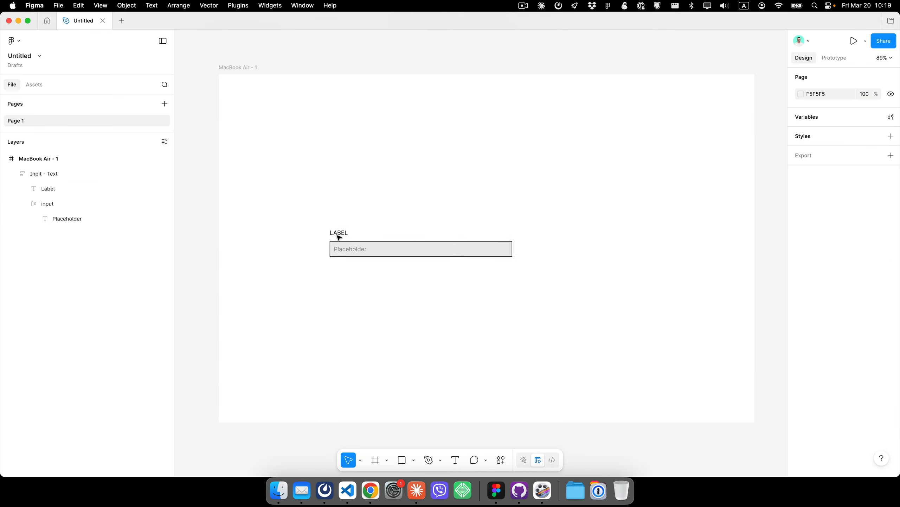
double_click(371, 250)
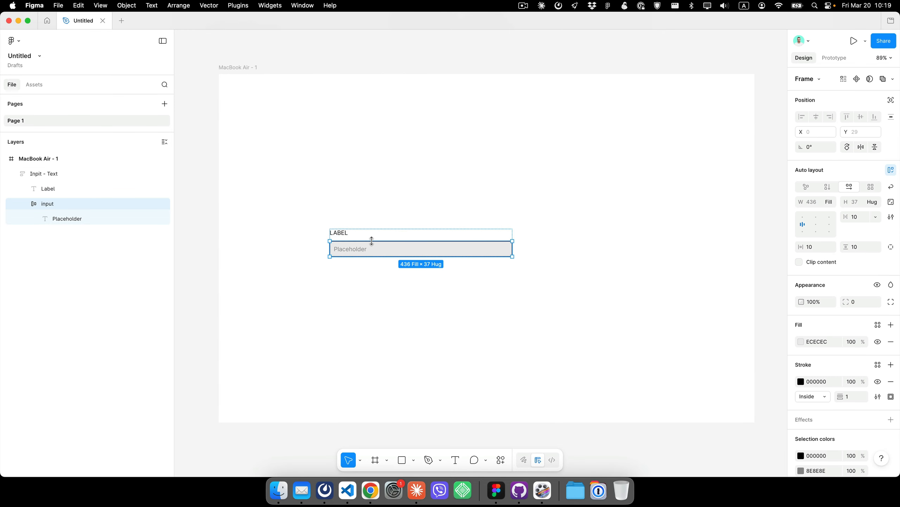
scroll(337, 217, "up", 1)
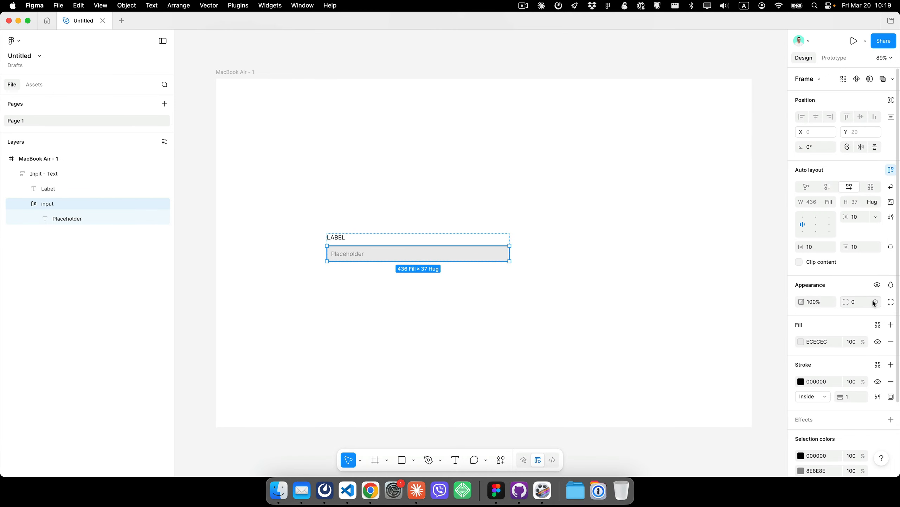
scroll(862, 320, "down", 5)
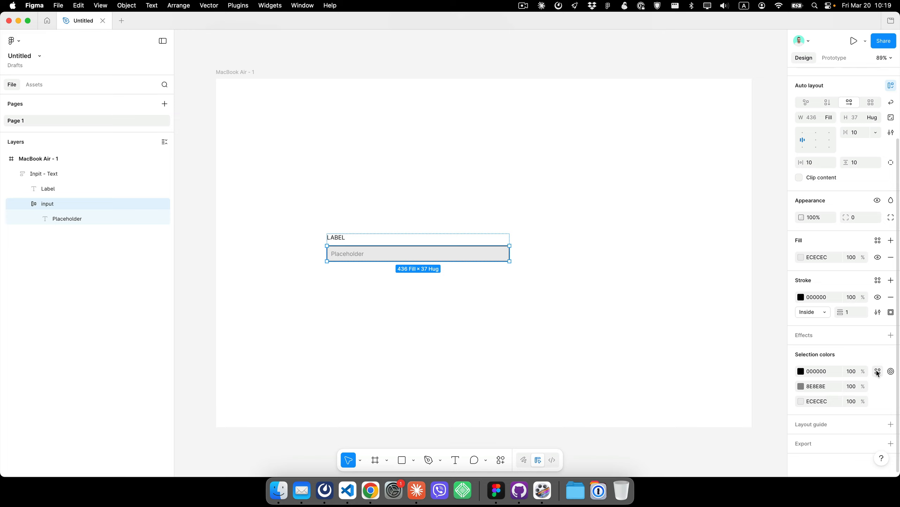
left_click(878, 371)
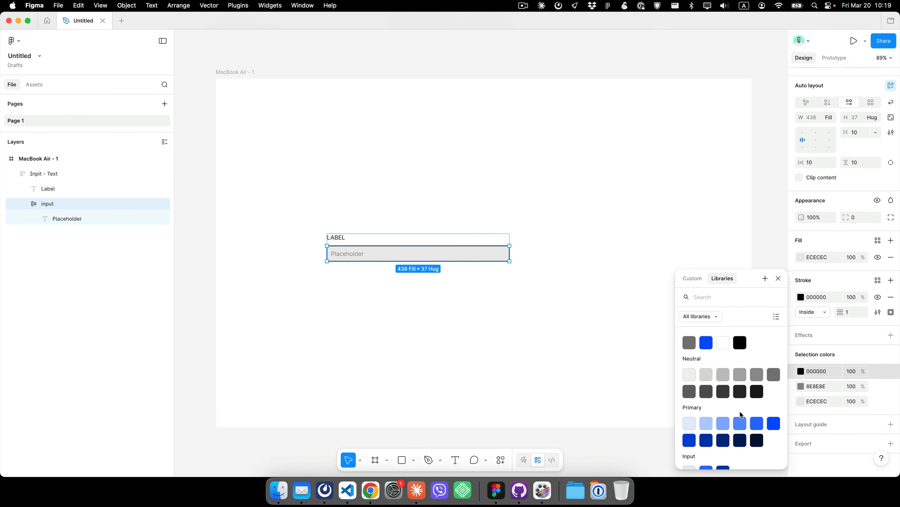
scroll(734, 426, "down", 3)
left_click(728, 426)
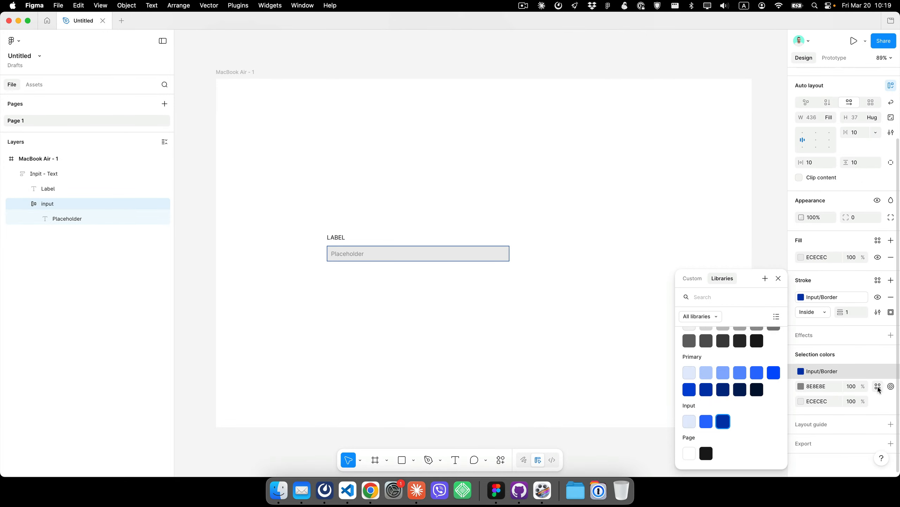
- Link the input's placeholder text color to Input/Text and its fill to Input/base
left_click(878, 386)
scroll(749, 444, "down", 2)
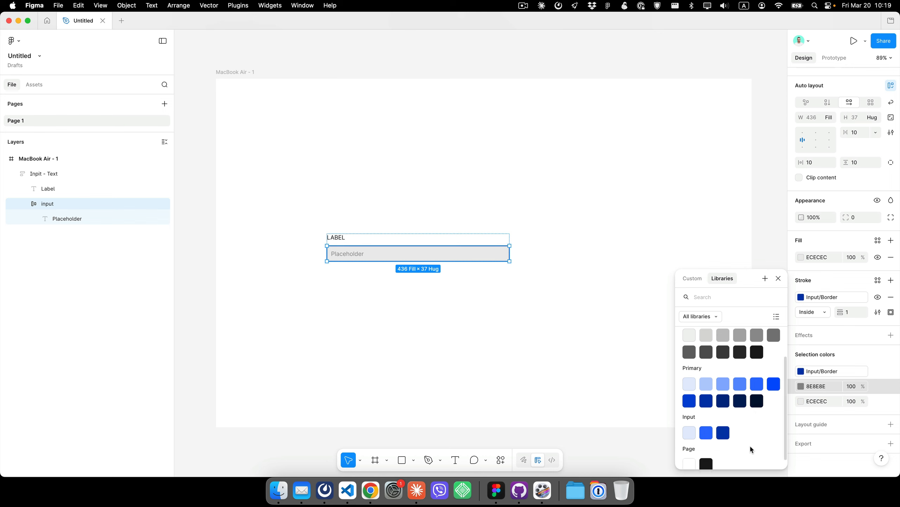
left_click(706, 425)
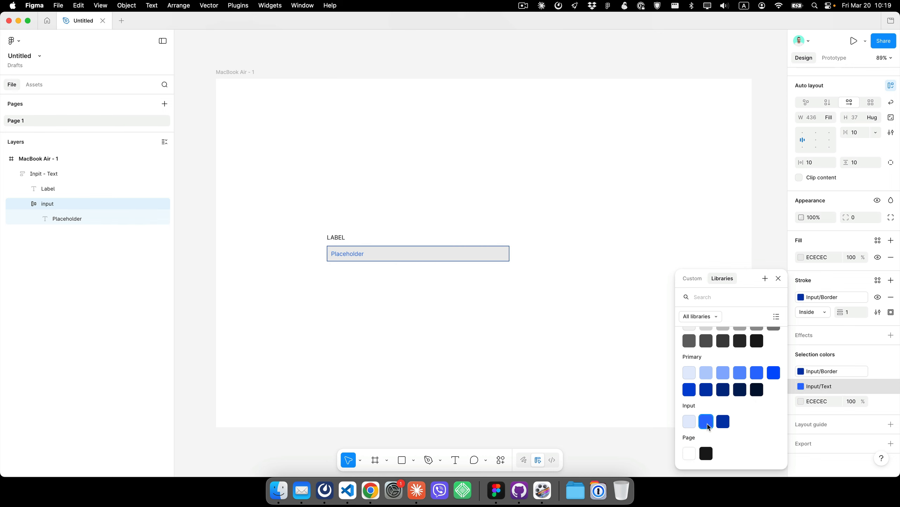
left_click(879, 401)
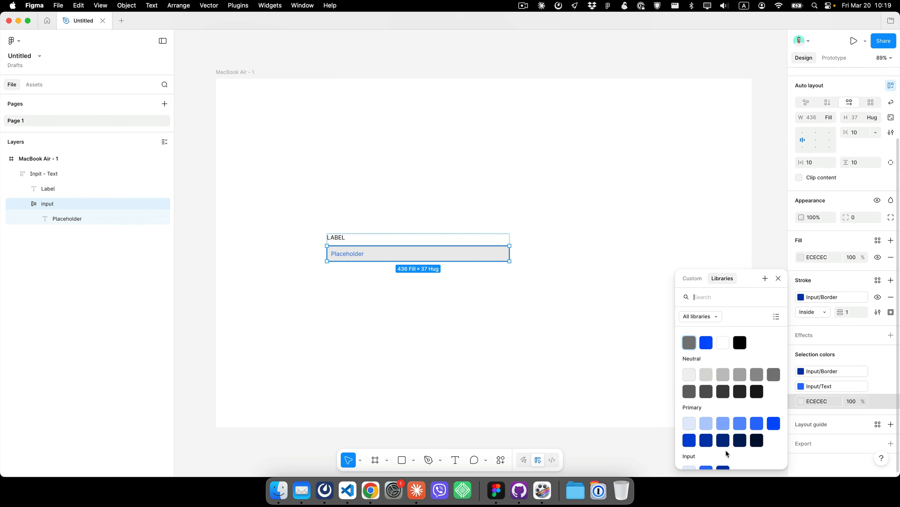
scroll(726, 454, "down", 2)
left_click(689, 422)
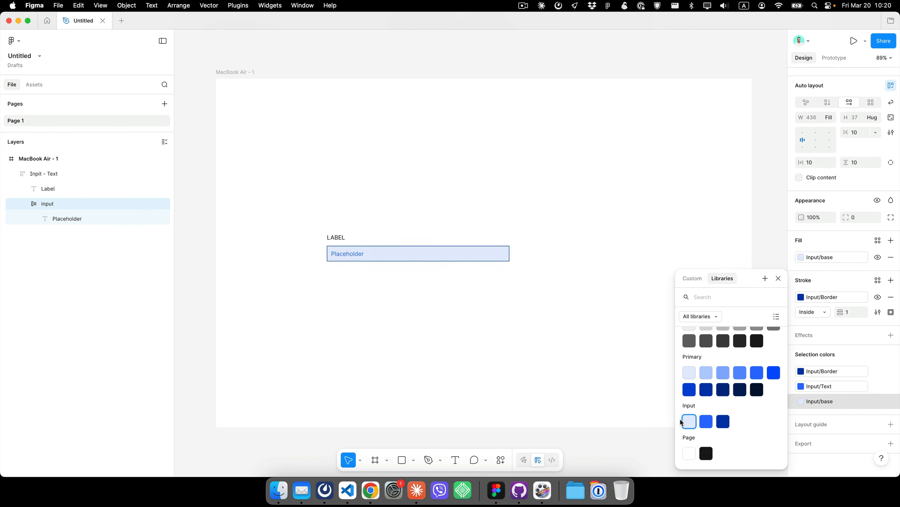
left_click(207, 193)
- Duplicate the input field and resize the lower copy's input box to 150 px high with top-left content alignment
left_click_drag(352, 252, 349, 223)
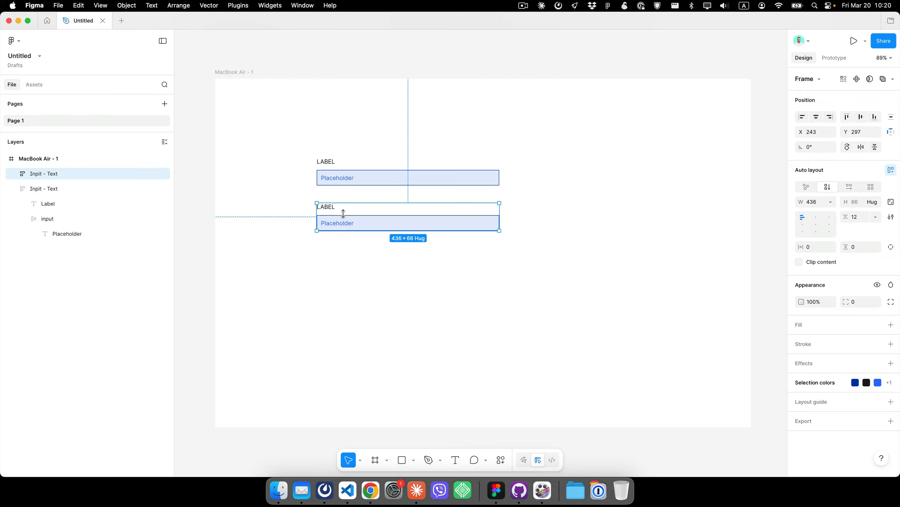
left_click(337, 244)
double_click(387, 228)
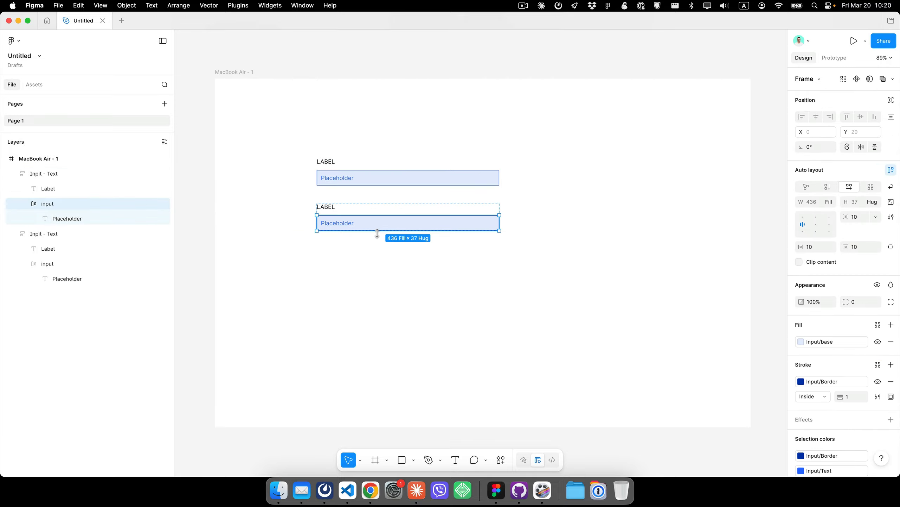
left_click_drag(378, 230, 378, 278)
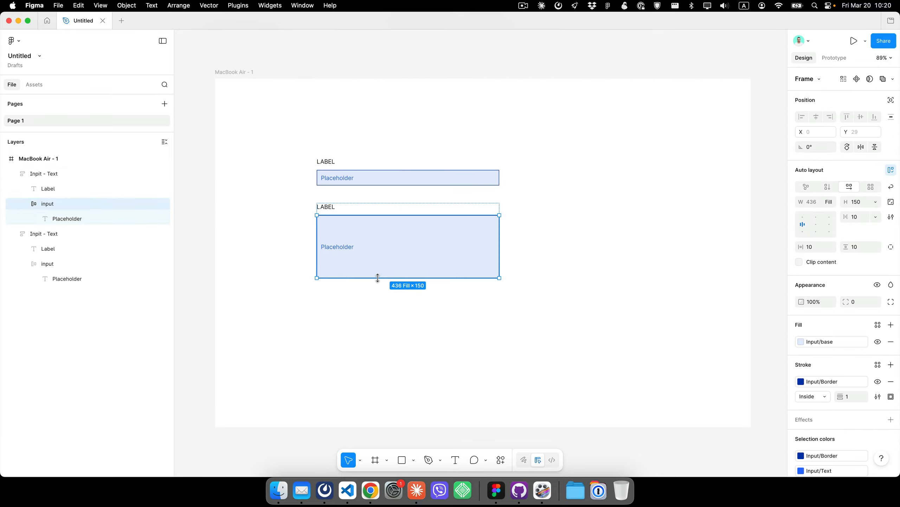
left_click(803, 217)
left_click(618, 249)
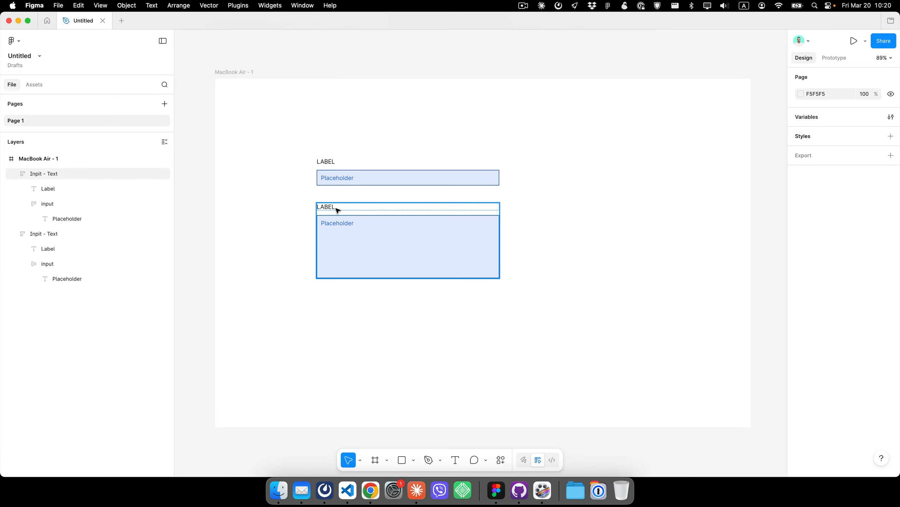
- Open the local variables and rename Collection 1 to core
left_click(235, 73)
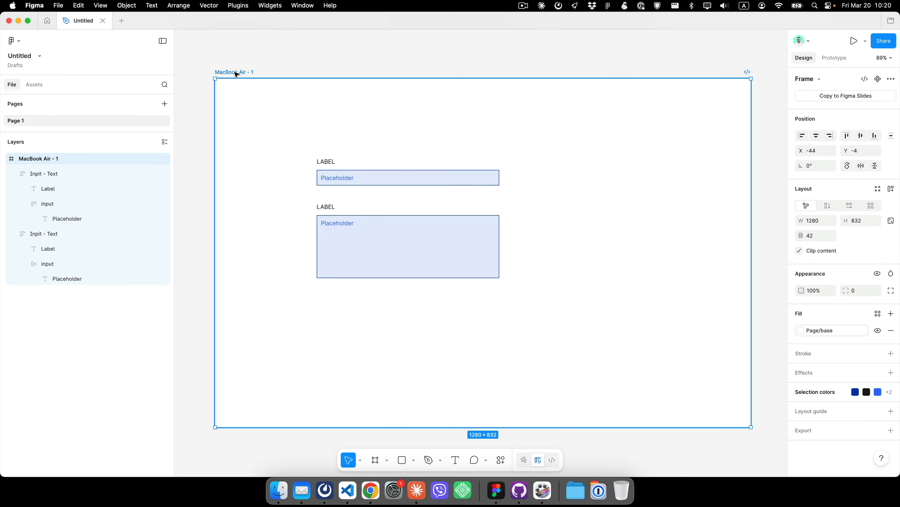
left_click(722, 63)
left_click(891, 117)
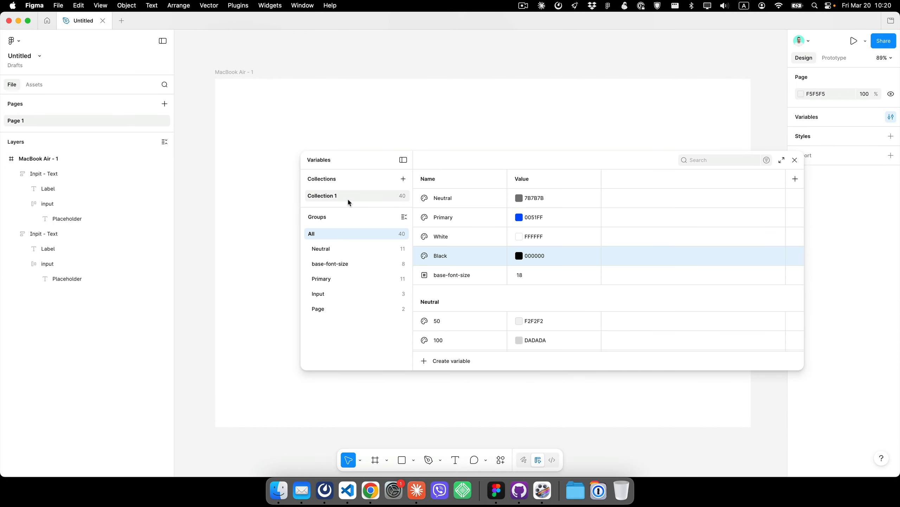
double_click(333, 196)
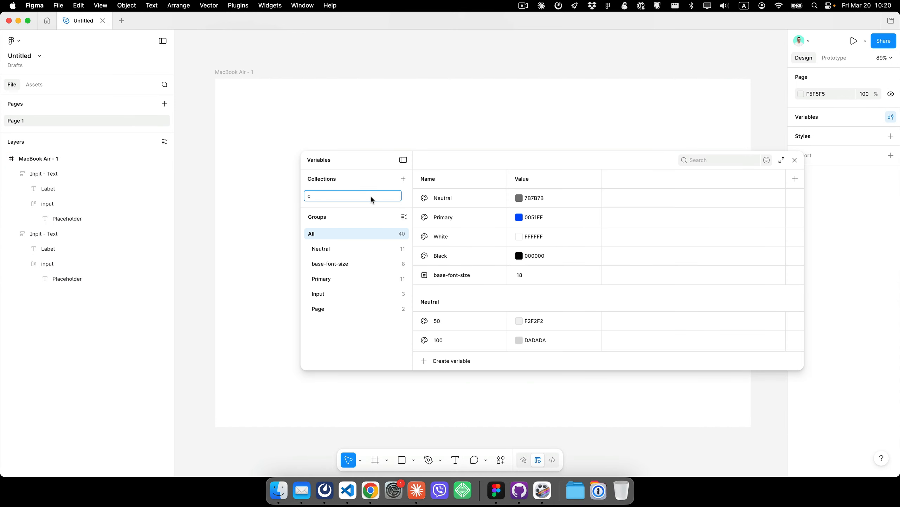
key("Return")
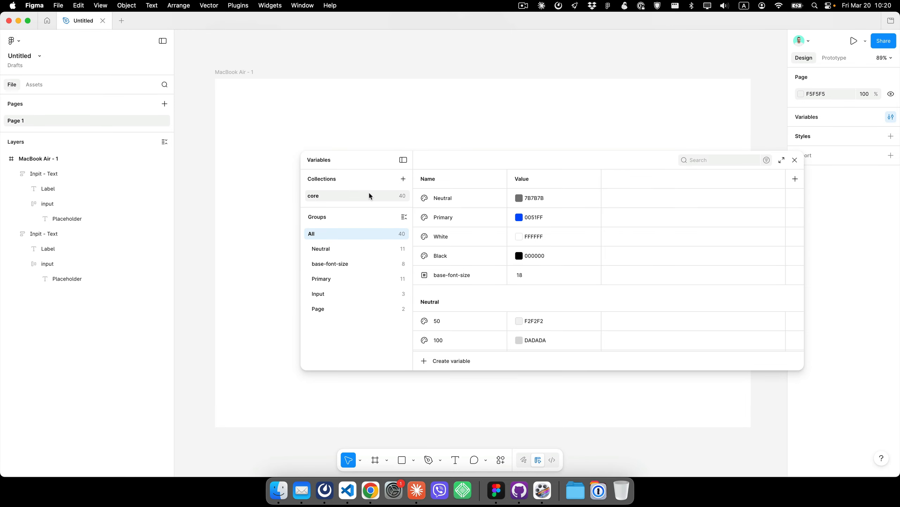
- Create a new variable collection named theme and close the Variables panel
left_click(404, 179)
type("theme")
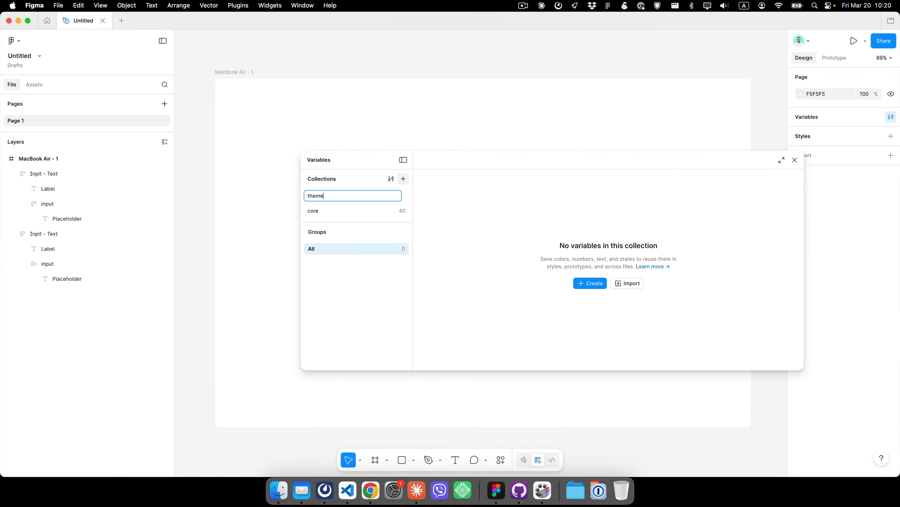
key("Return")
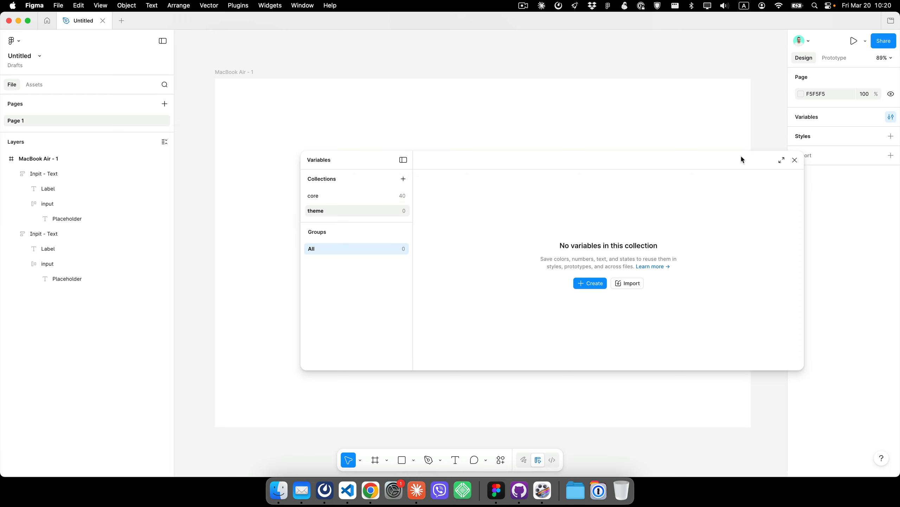
left_click(795, 160)
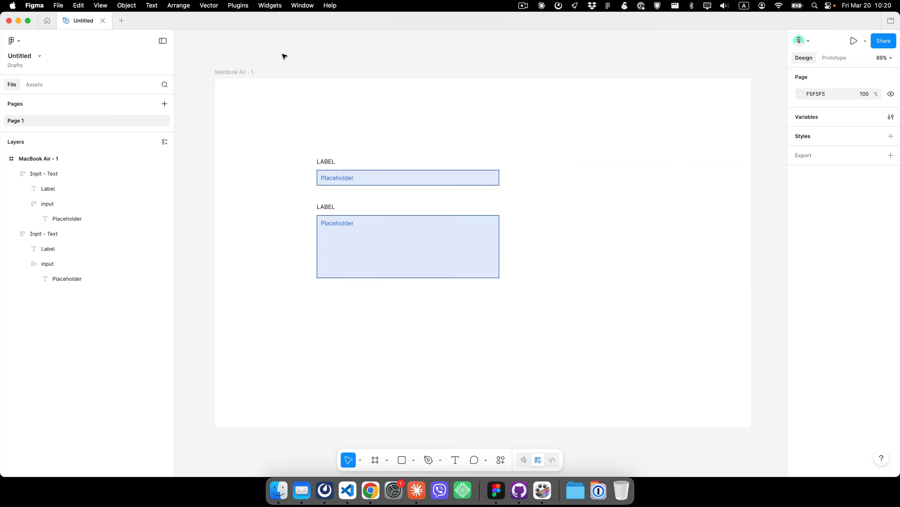
- Rerun the Winden Tokens plugin, enlarge its window, and move the Input group to the theme collection
left_click(237, 6)
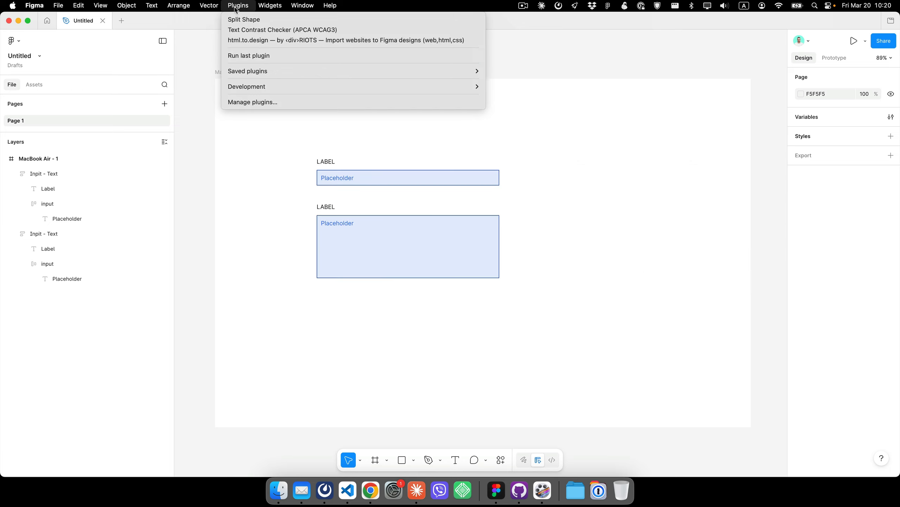
left_click(245, 54)
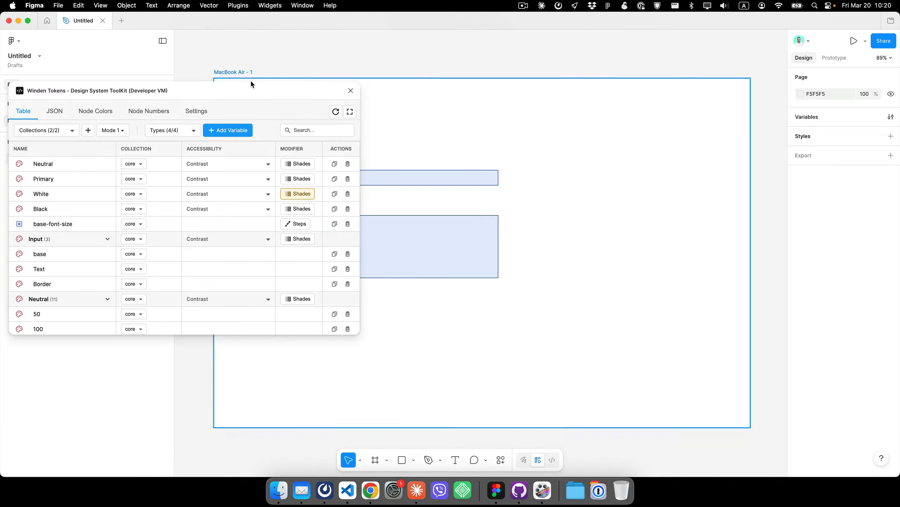
left_click_drag(258, 86, 388, 81)
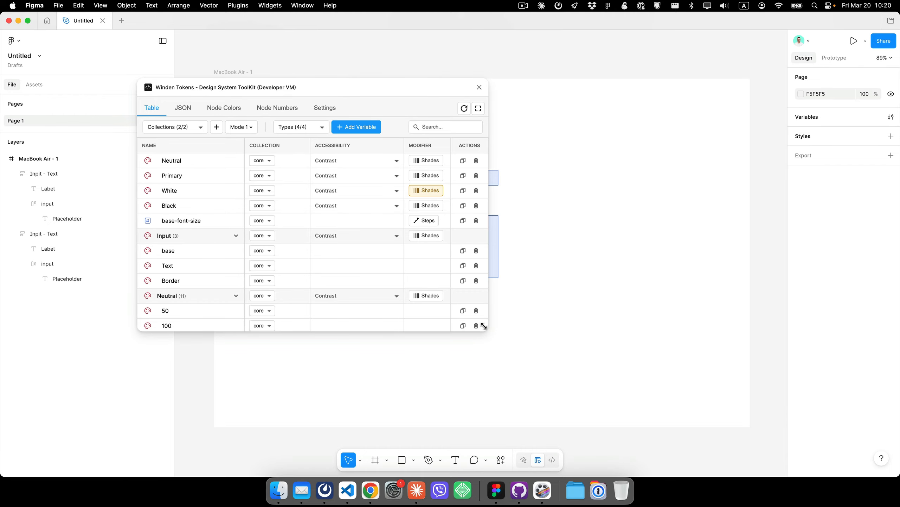
left_click_drag(484, 327, 752, 396)
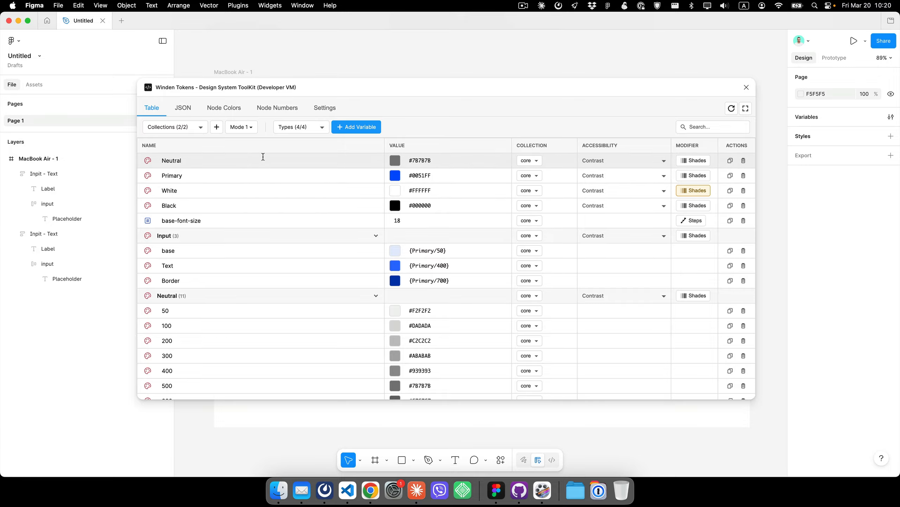
left_click(537, 236)
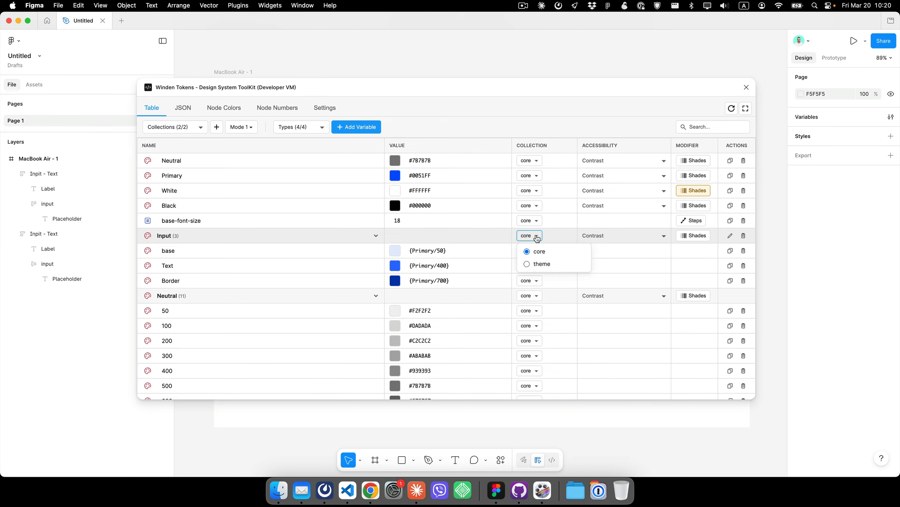
left_click(543, 264)
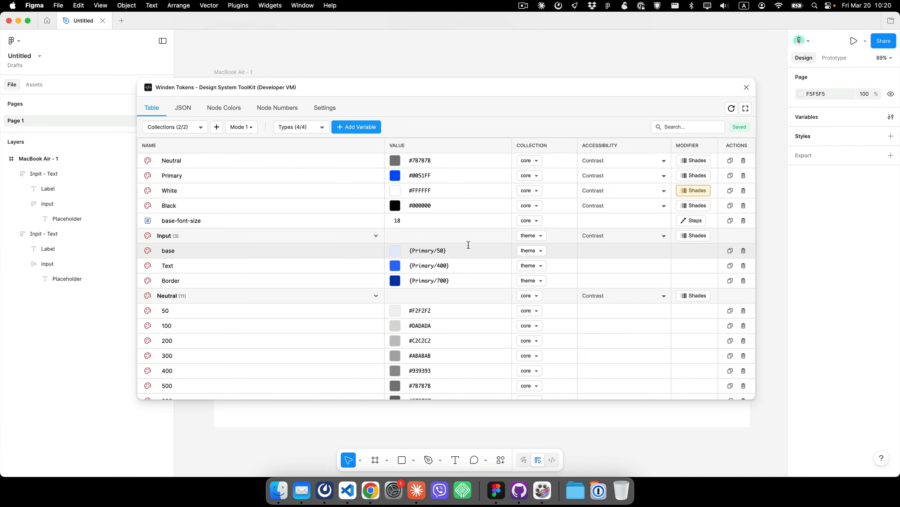
- Move the Page group to the theme collection, close the plugin, and review the theme collection in the Variables panel
scroll(480, 238, "down", 8)
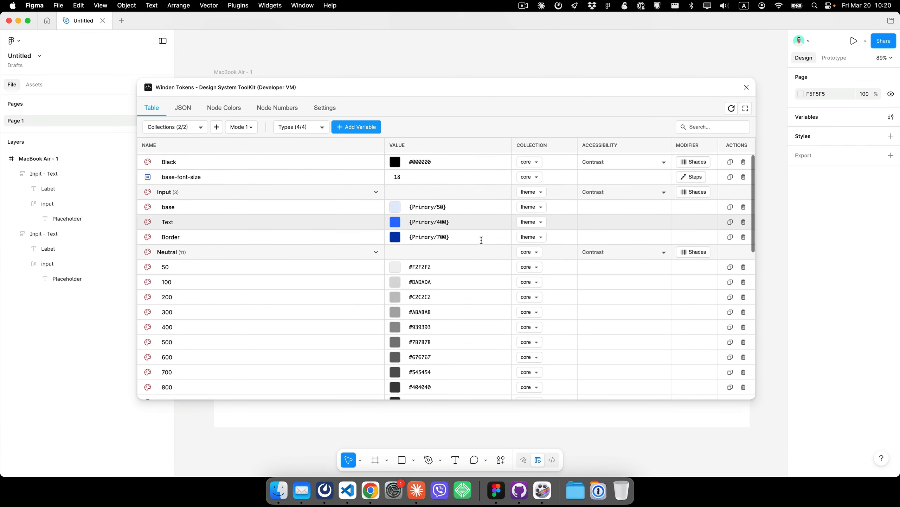
scroll(482, 240, "down", 3)
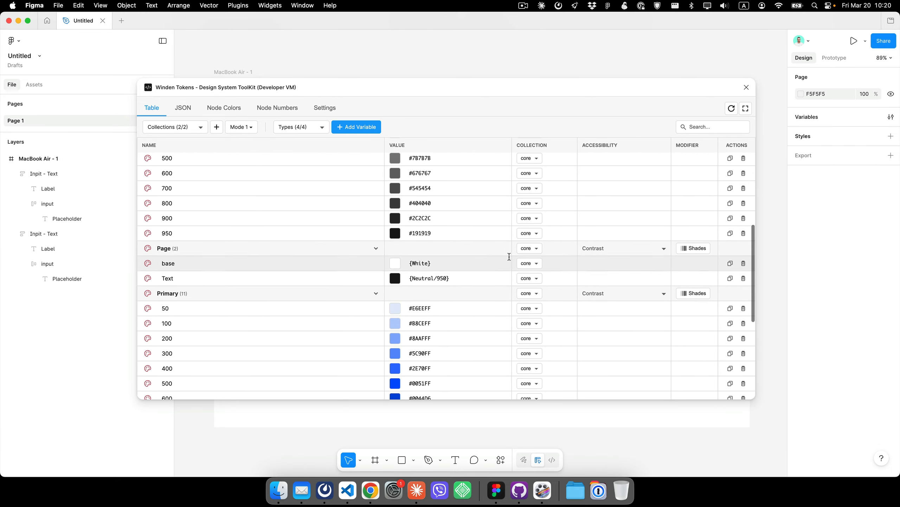
left_click(530, 248)
left_click(543, 277)
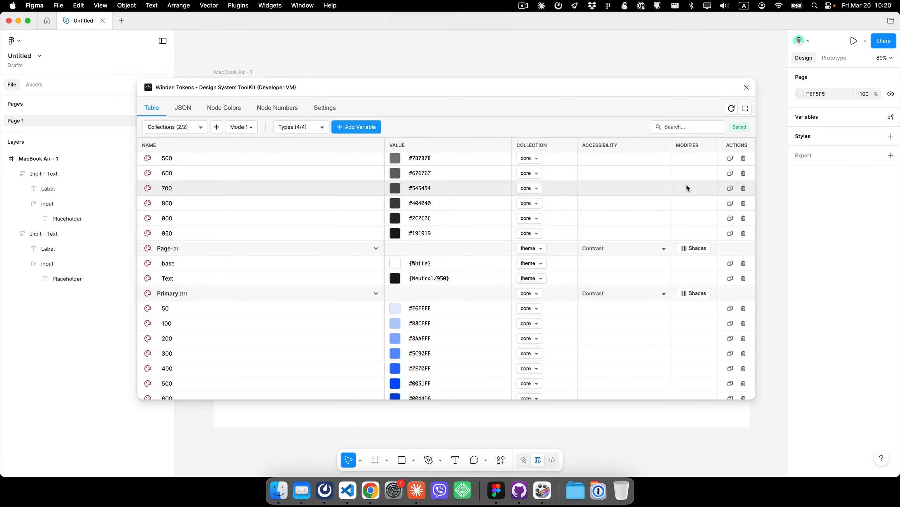
left_click(747, 87)
left_click(891, 117)
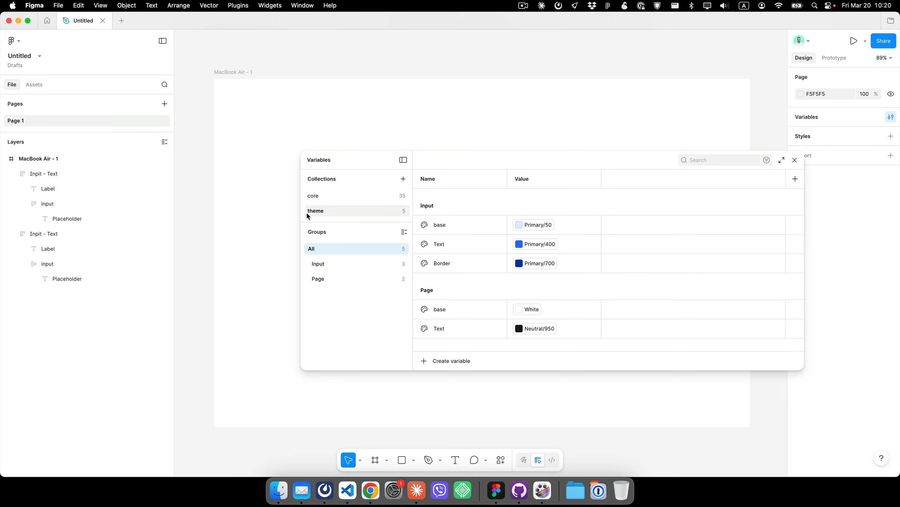
left_click_drag(575, 159, 528, 91)
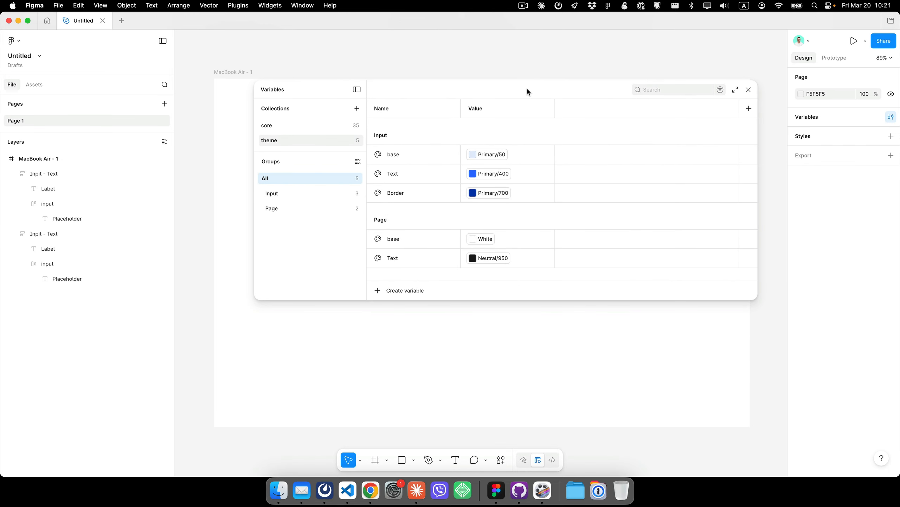
- Rename the theme collection's default mode to Light
left_click_drag(755, 296, 808, 388)
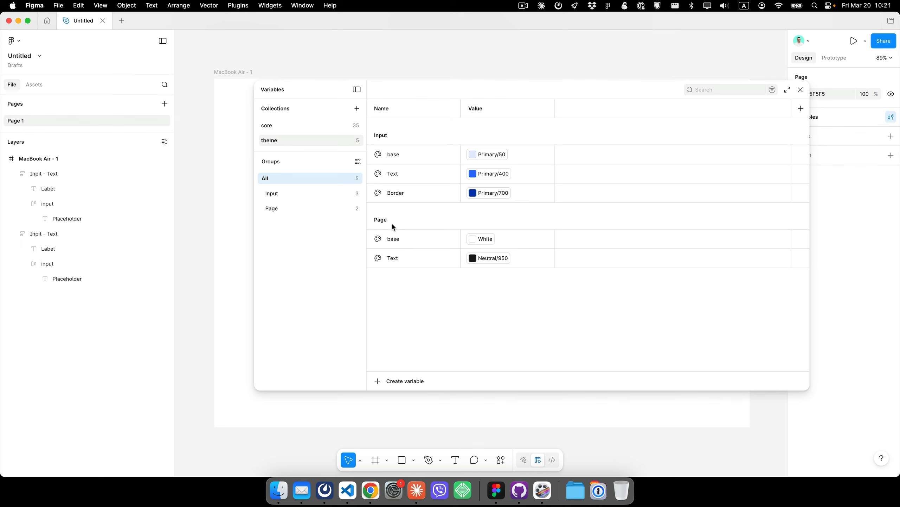
left_click(284, 125)
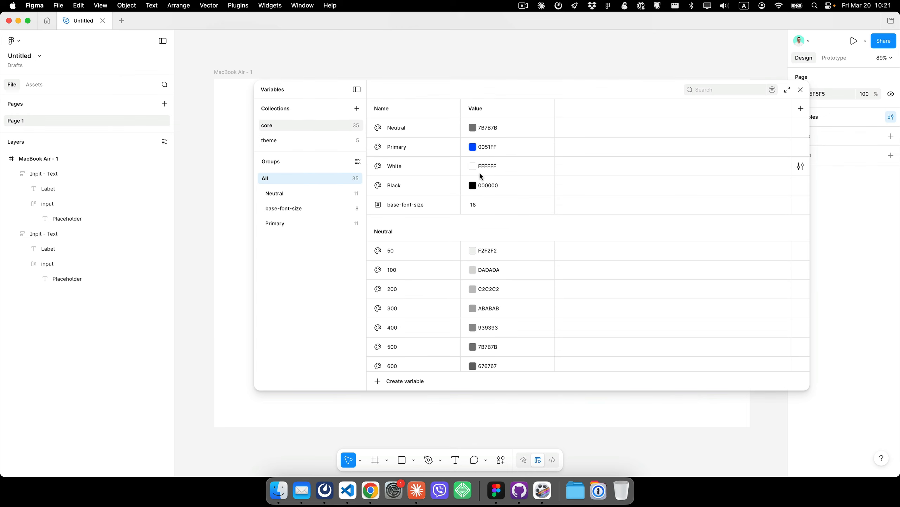
scroll(518, 363, "down", 10)
scroll(528, 348, "up", 10)
left_click(279, 141)
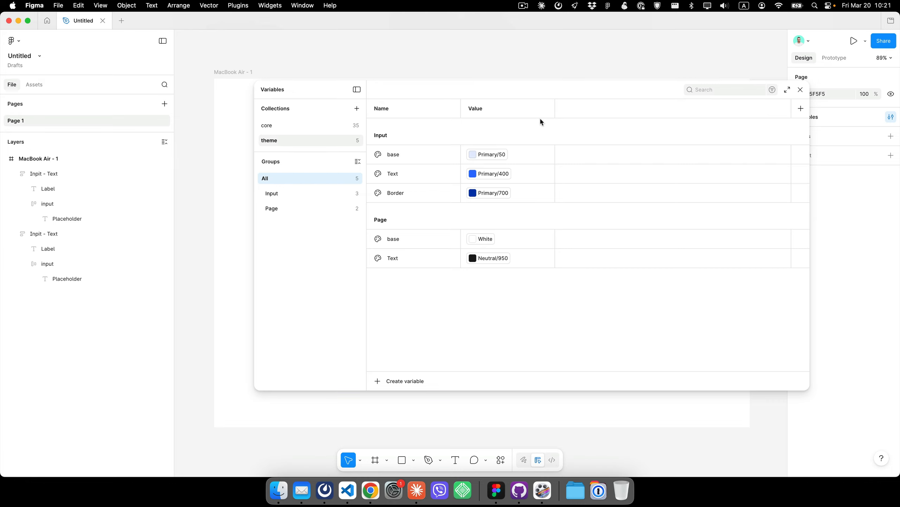
double_click(480, 109)
type("Light")
- Add a second mode named Dark to the theme collection and close the Variables panel
left_click(801, 110)
type("Dar")
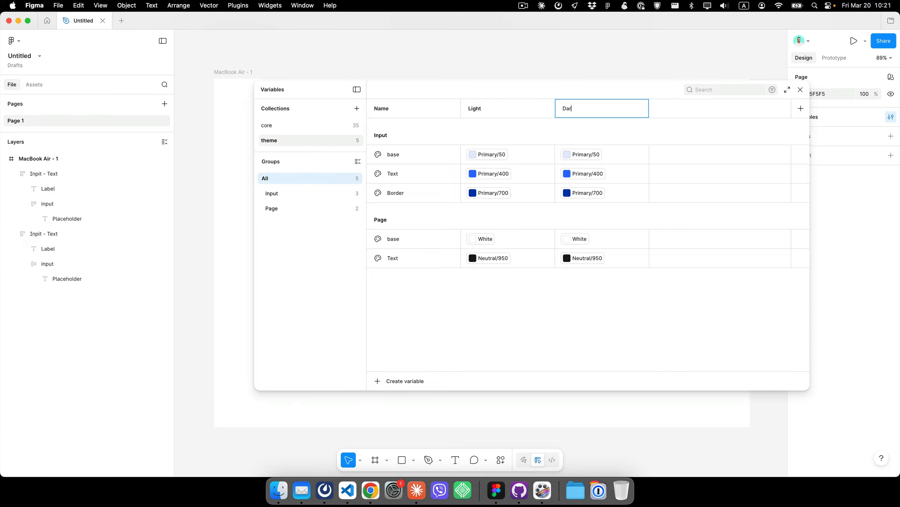
type("k")
key("Return")
left_click(801, 89)
- Rename the MacBook Air - 1 frame to Light and narrow it to 775 px wide
left_click(232, 72)
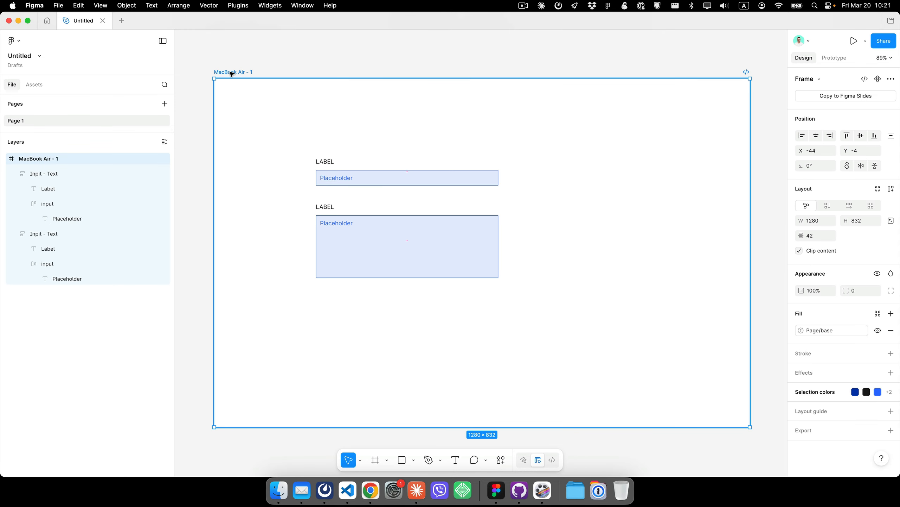
key("super+r")
type("Light")
key("Return")
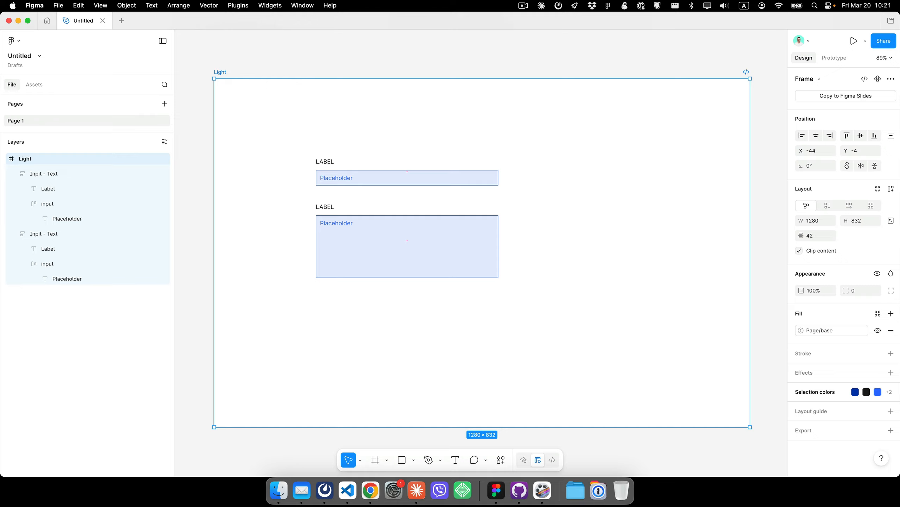
left_click_drag(740, 170, 539, 161)
- Duplicate the Light frame beside it and name the copy Dark
left_click_drag(215, 73, 560, 88, "alt")
key("super+r")
type("R")
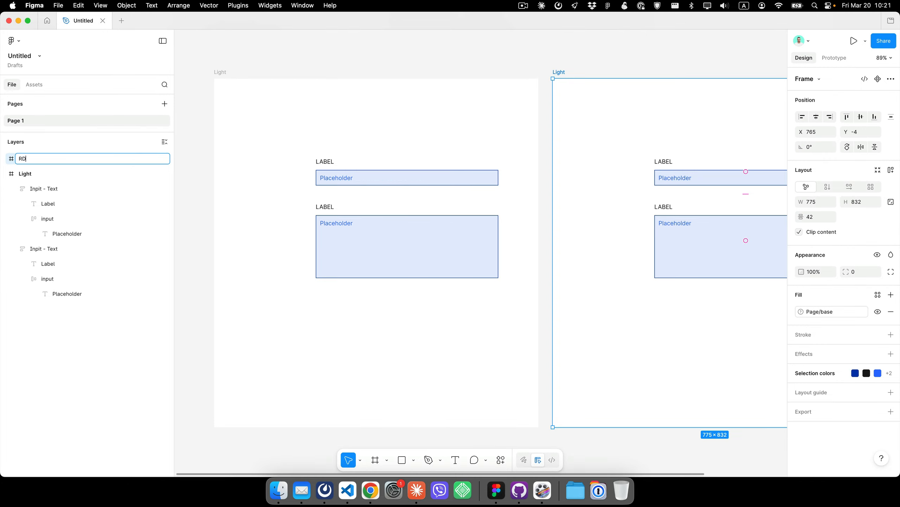
type("ark")
key("Return")
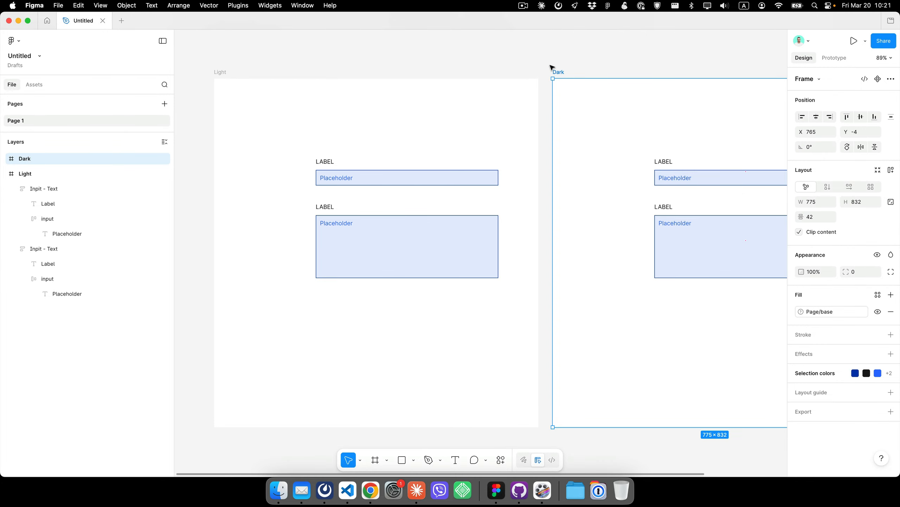
- Apply the Page/base theme variable to the fills of both the Dark and Light frames
left_click(572, 40)
left_click_drag(573, 69, 473, 82)
left_click(464, 85)
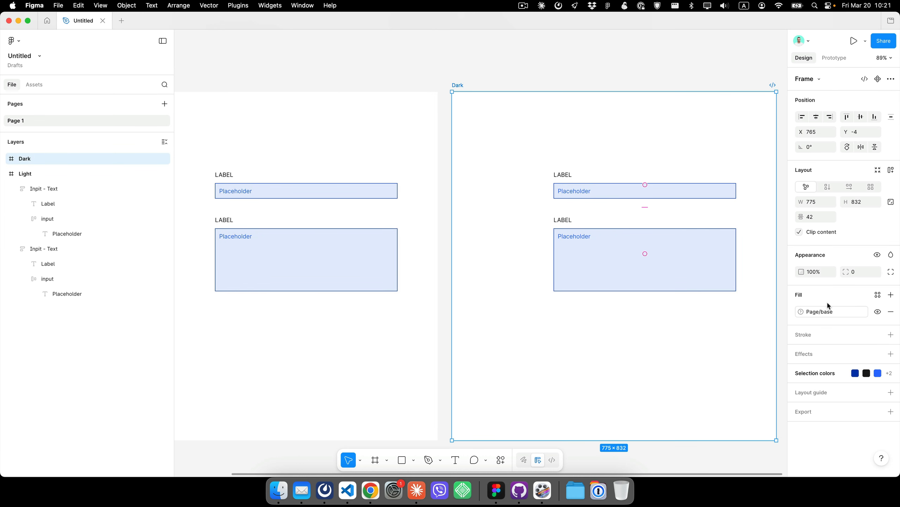
left_click(845, 312)
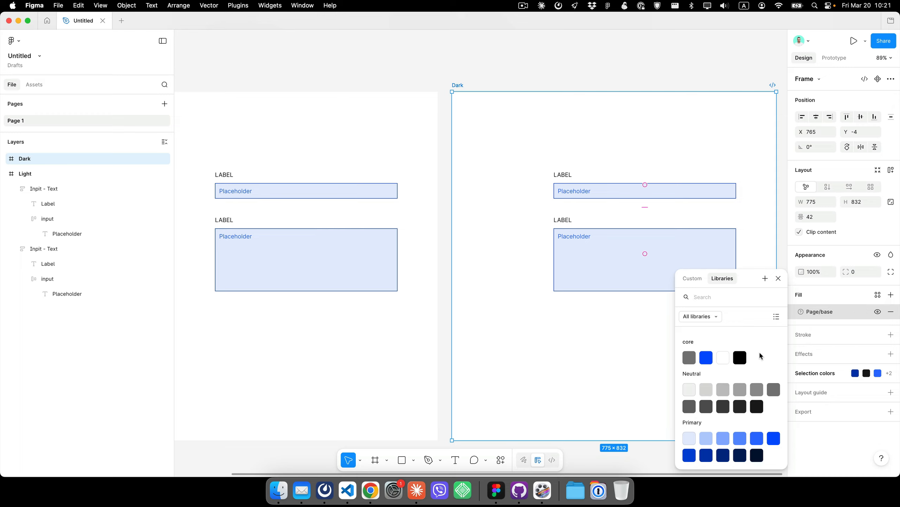
scroll(751, 390, "down", 3)
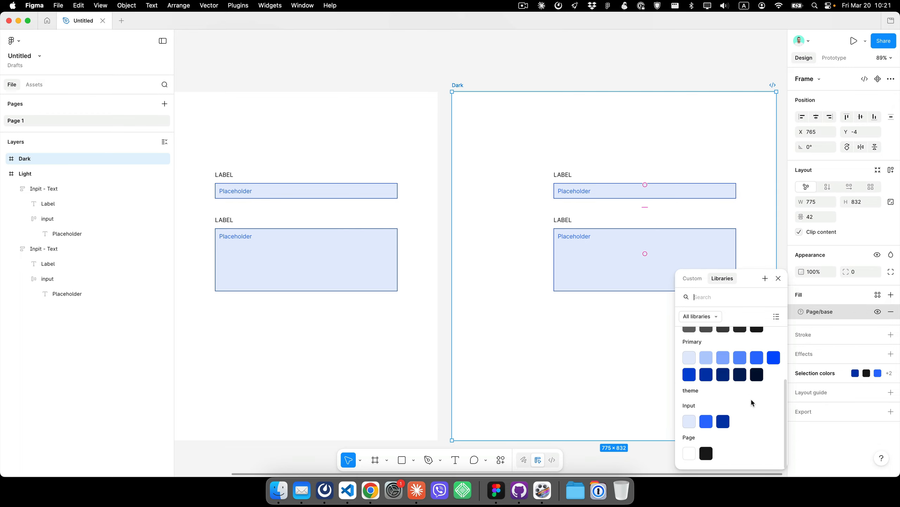
left_click(690, 454)
left_click(255, 55)
scroll(255, 56, "left", 5)
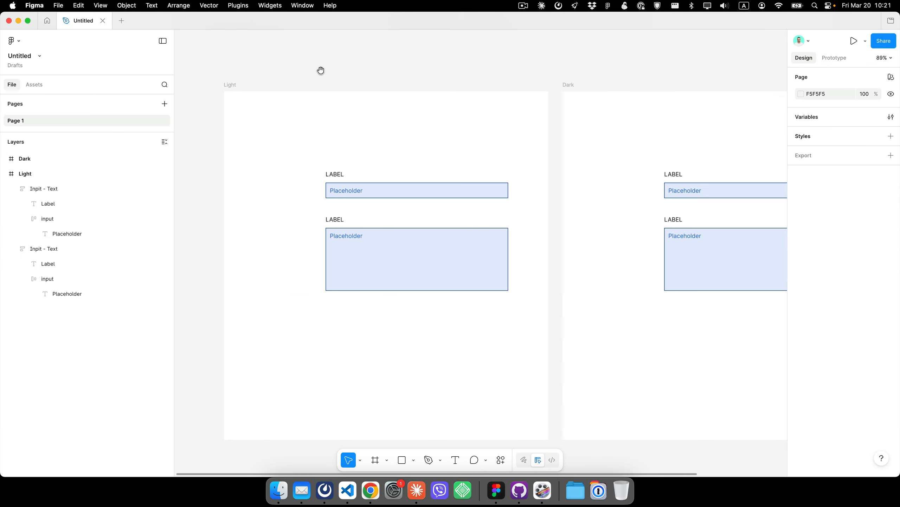
left_click(230, 84)
left_click(832, 314)
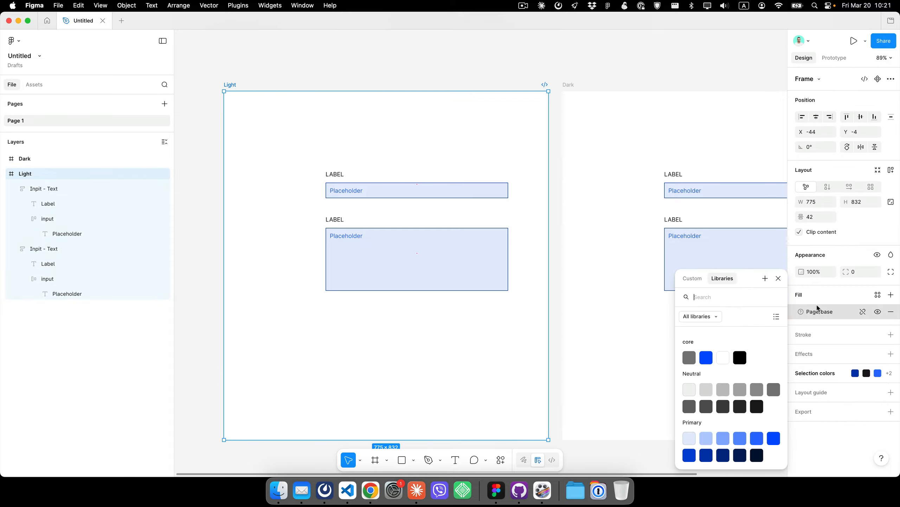
scroll(733, 460, "down", 3)
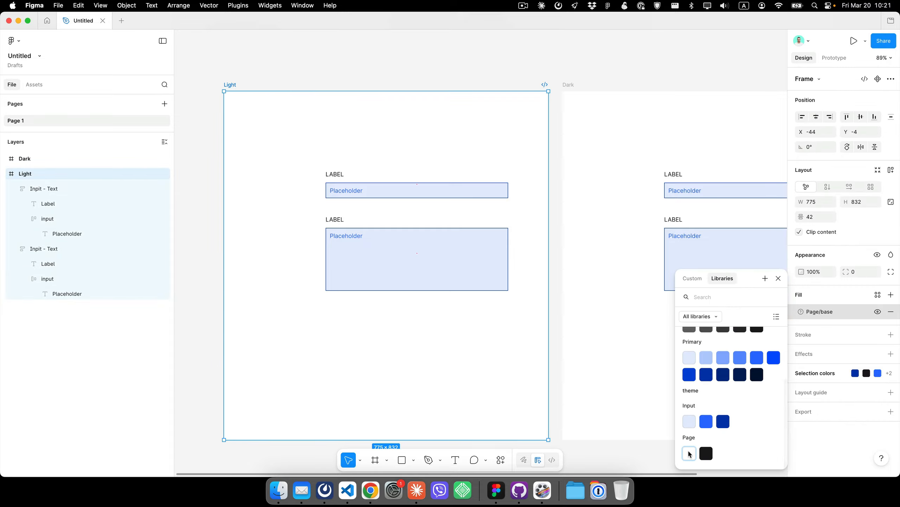
left_click(690, 451)
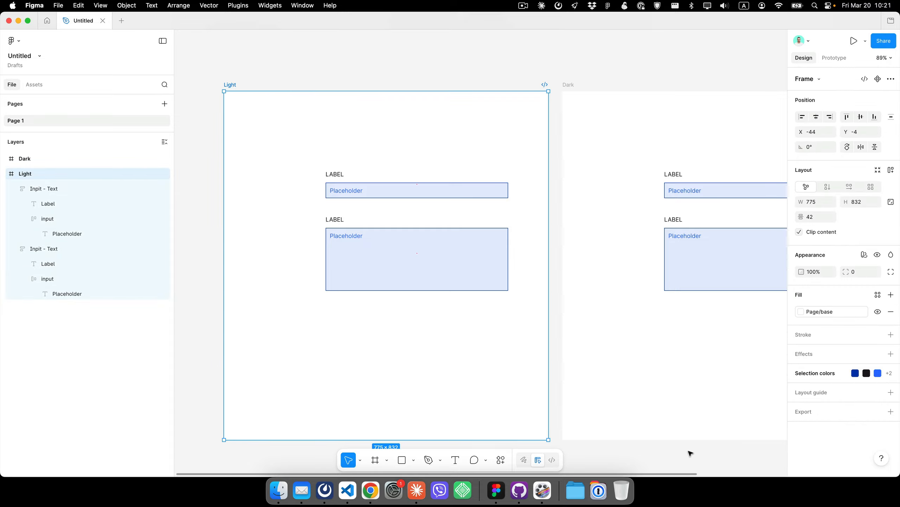
- Delete the Dark frame
left_click(790, 373)
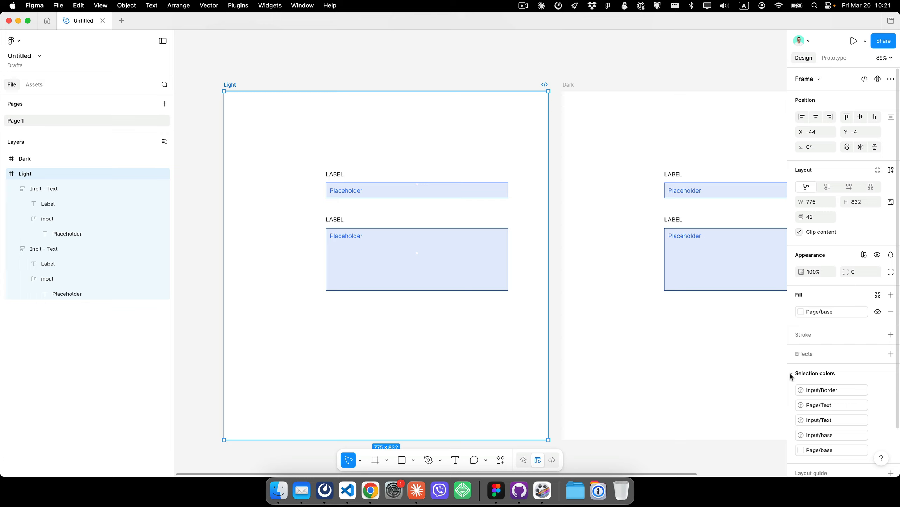
left_click(859, 392)
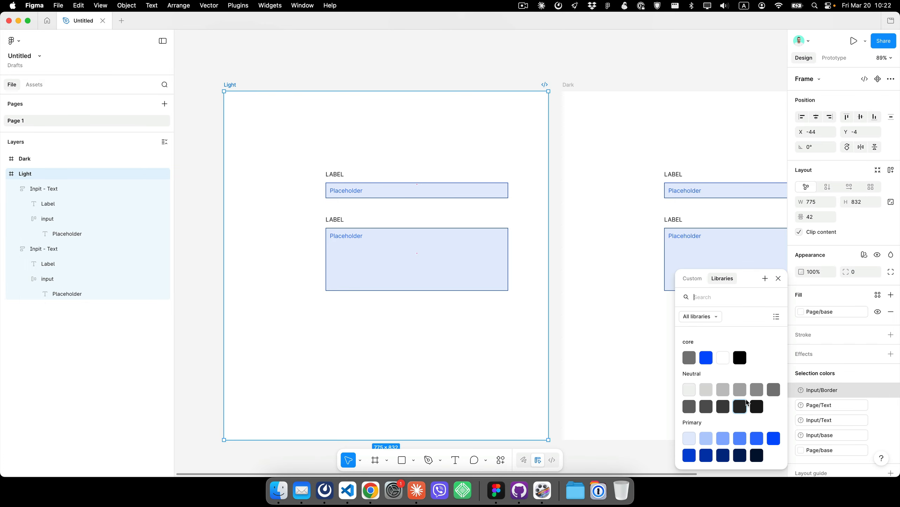
left_click(572, 86)
key("Delete")
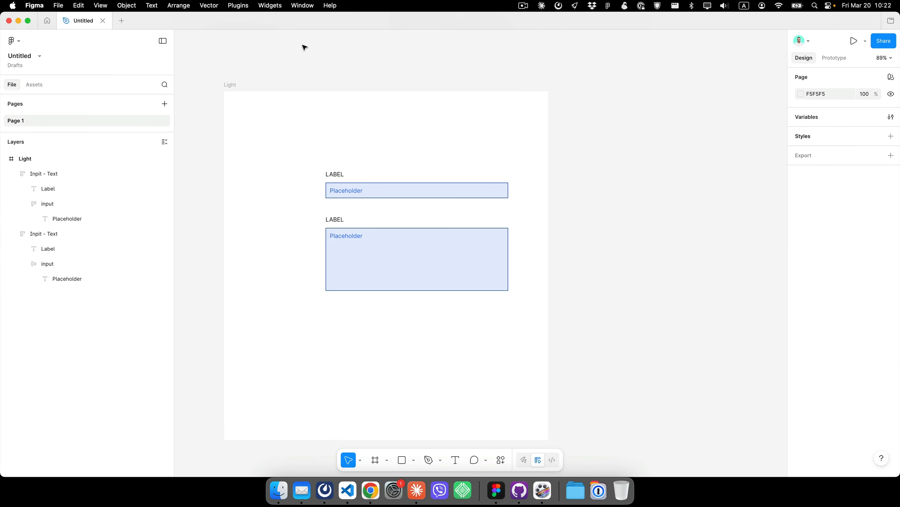
- Bind the Light frame's Input/Border and Page/Text selection colors to the theme Input/Border and Page/Text variables
left_click(229, 85)
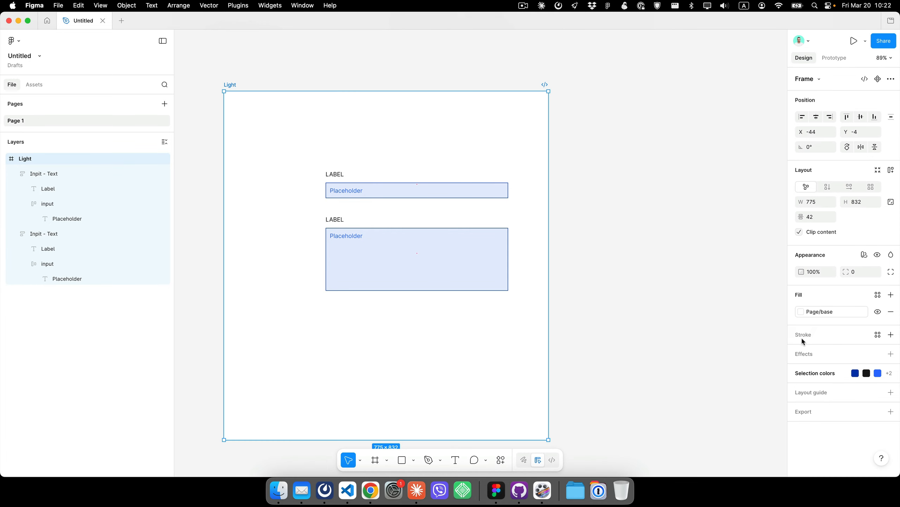
left_click(791, 373)
left_click(845, 341)
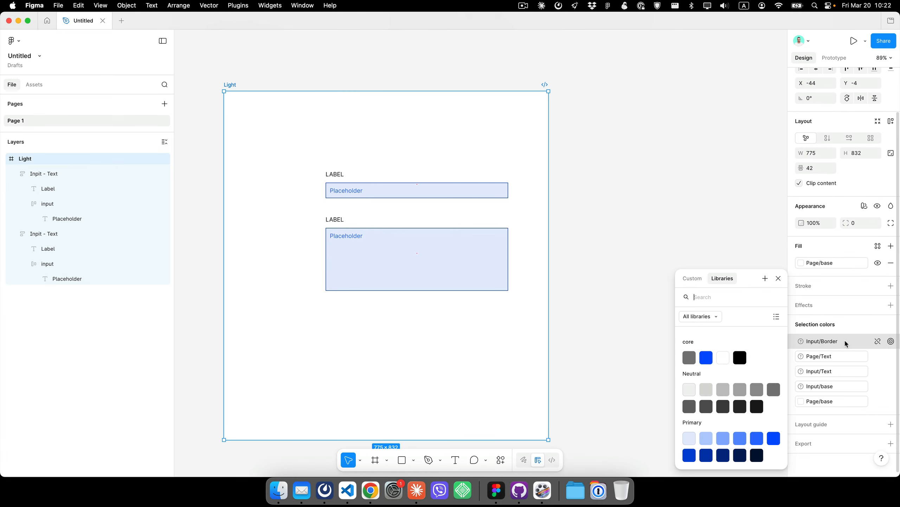
scroll(741, 374, "down", 3)
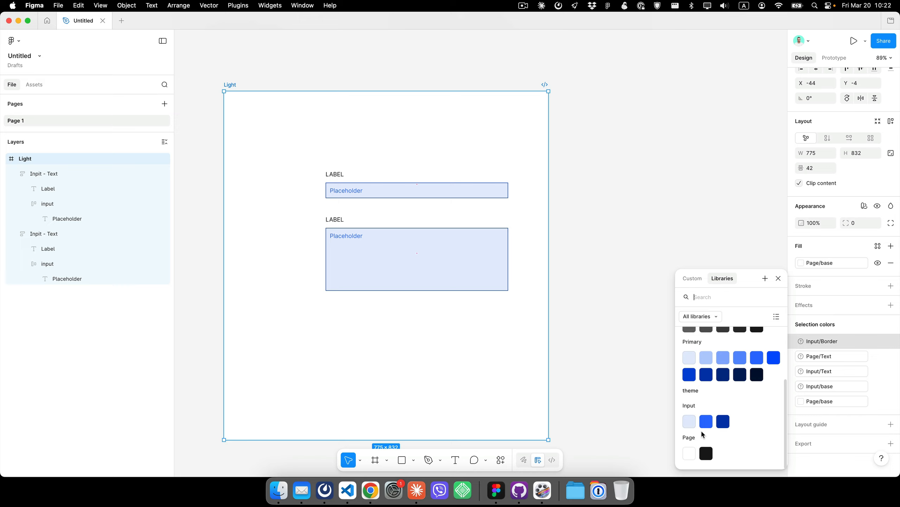
left_click(726, 423)
left_click(842, 353)
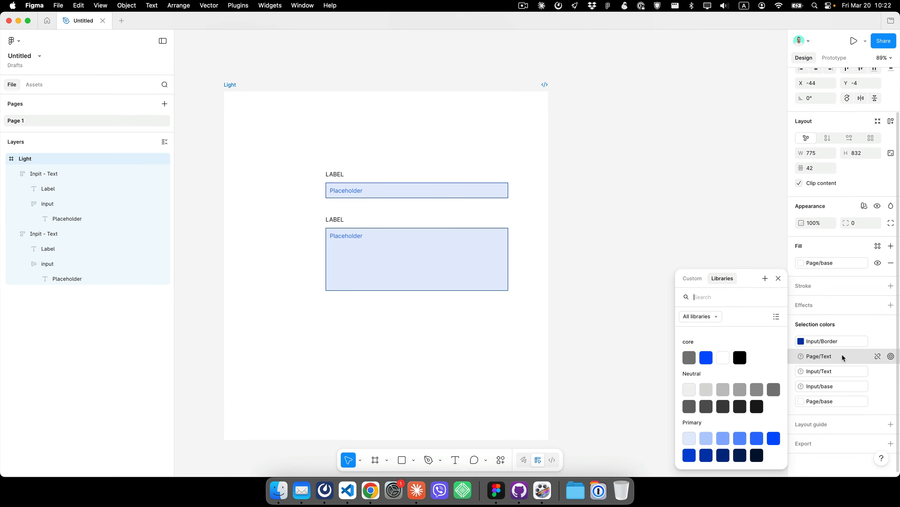
scroll(721, 375, "down", 3)
left_click(707, 453)
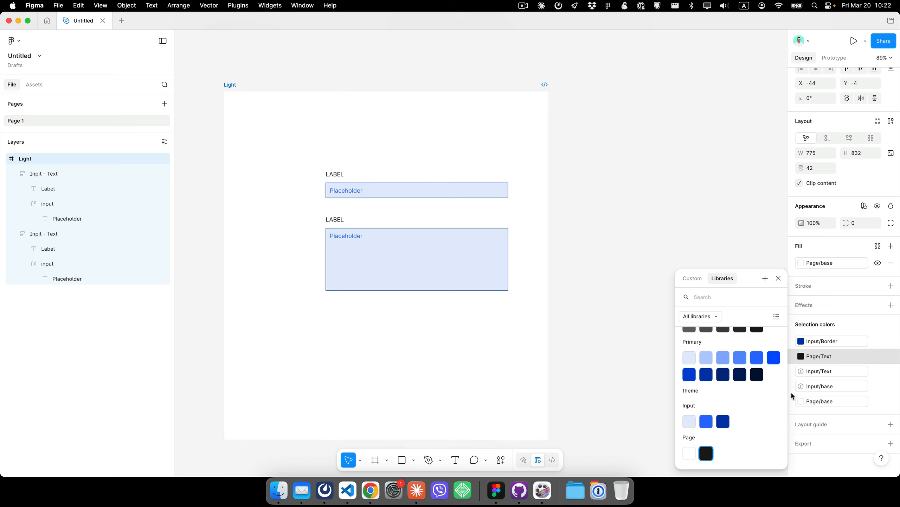
- Bind the Input/Text selection color to the Input/Border variable and Input/base to the Input/base variable
left_click(843, 370)
scroll(723, 390, "down", 3)
left_click(724, 421)
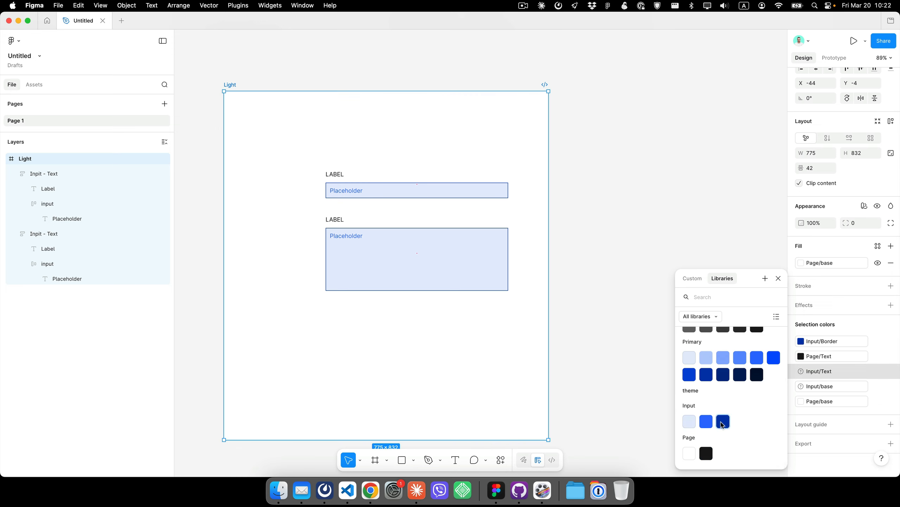
left_click(815, 386)
scroll(728, 440, "down", 3)
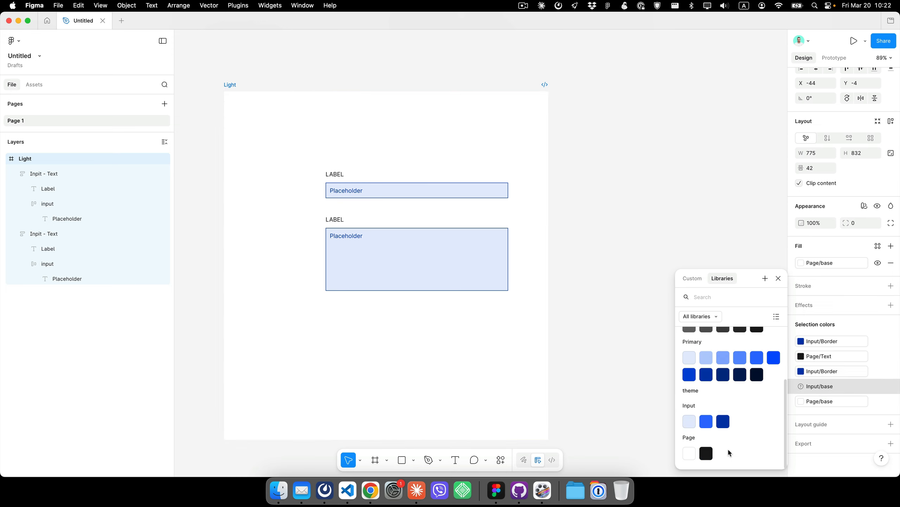
left_click(689, 424)
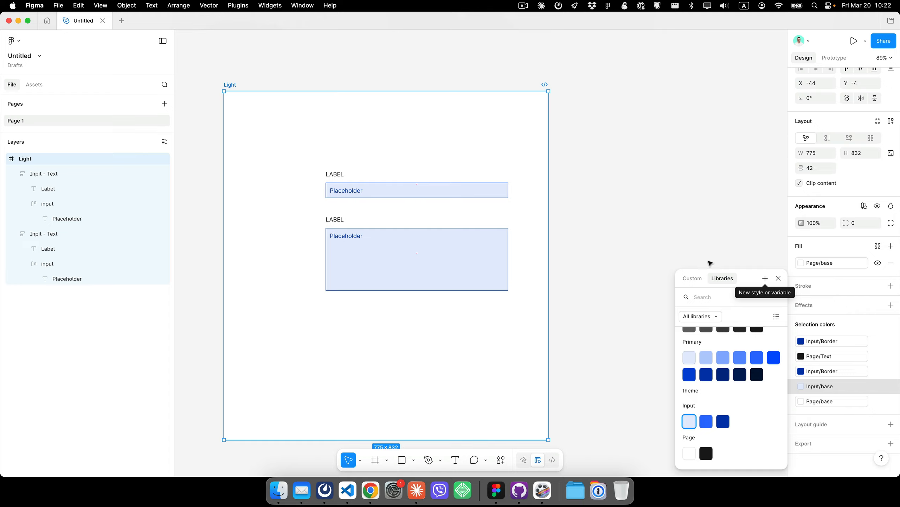
- Duplicate the Light frame to its right and switch the copy's theme mode to Dark
left_click(678, 234)
left_click(229, 85)
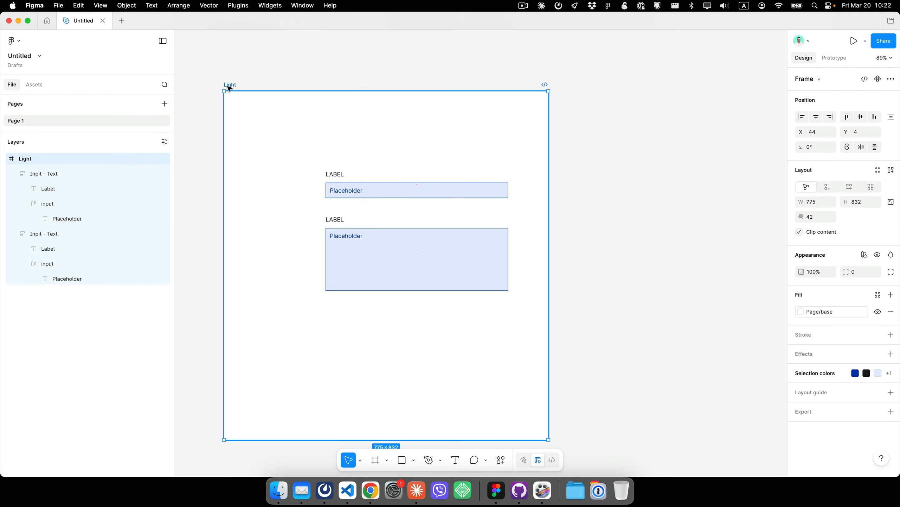
left_click_drag(230, 89, 569, 86)
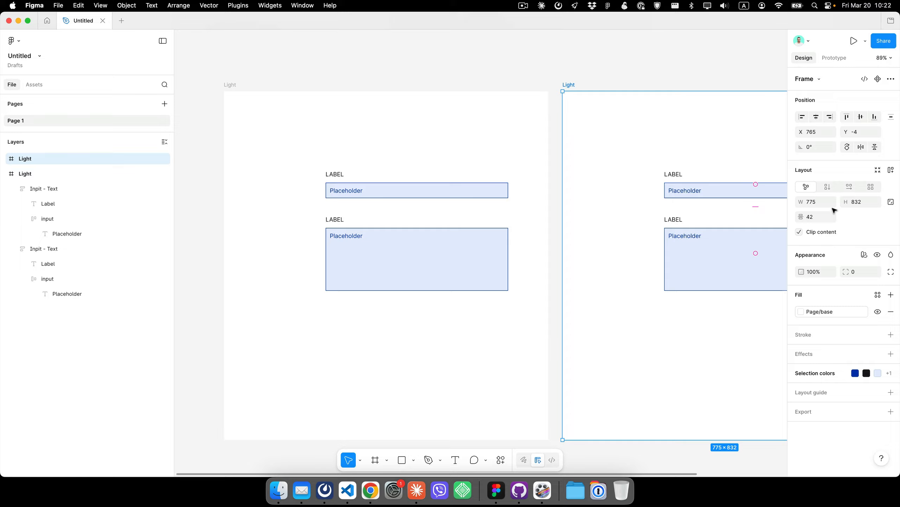
left_click(864, 255)
mouse_move(842, 287)
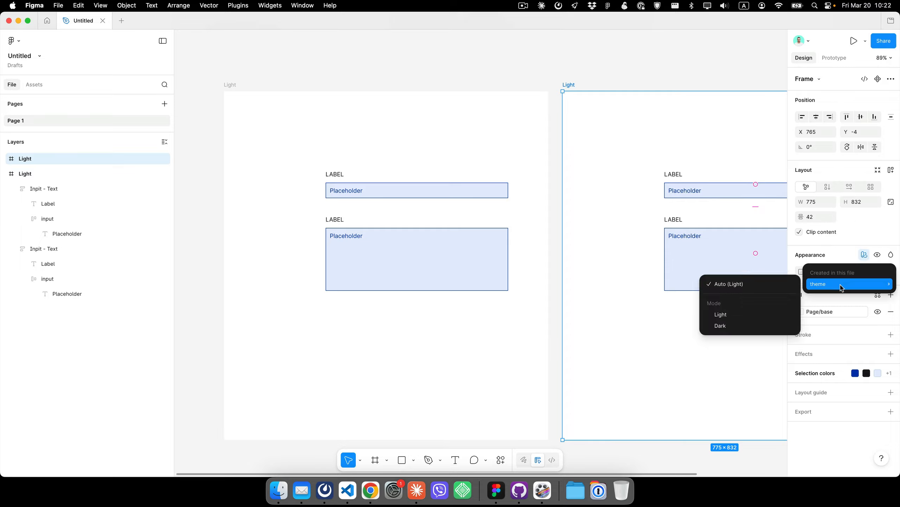
left_click(751, 326)
- Rerun the Winden Tokens plugin and enlarge its window
left_click(517, 43)
left_click_drag(620, 58, 488, 66)
scroll(452, 79, "down", 3)
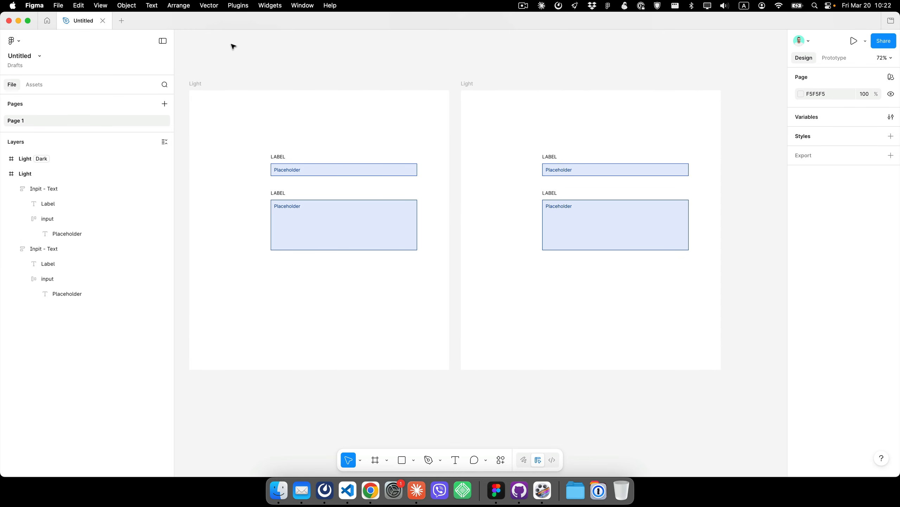
left_click(230, 9)
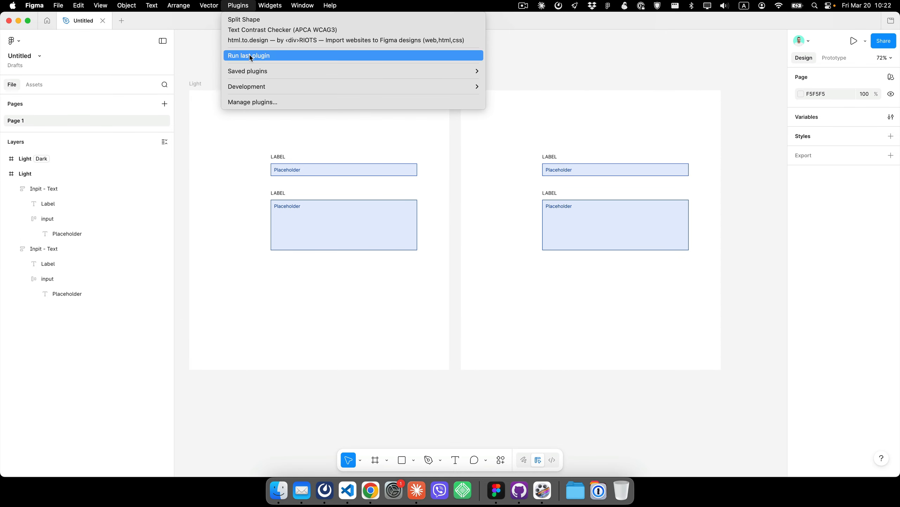
left_click(255, 57)
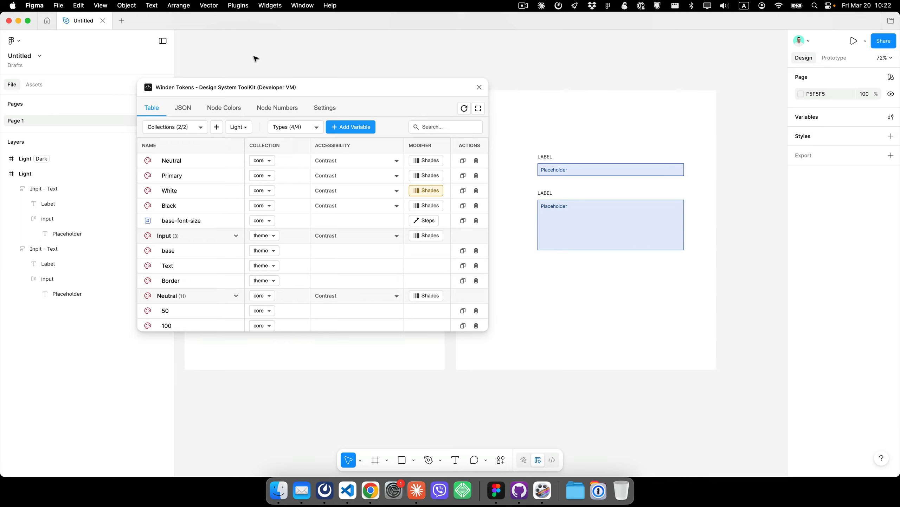
left_click_drag(490, 332, 742, 391)
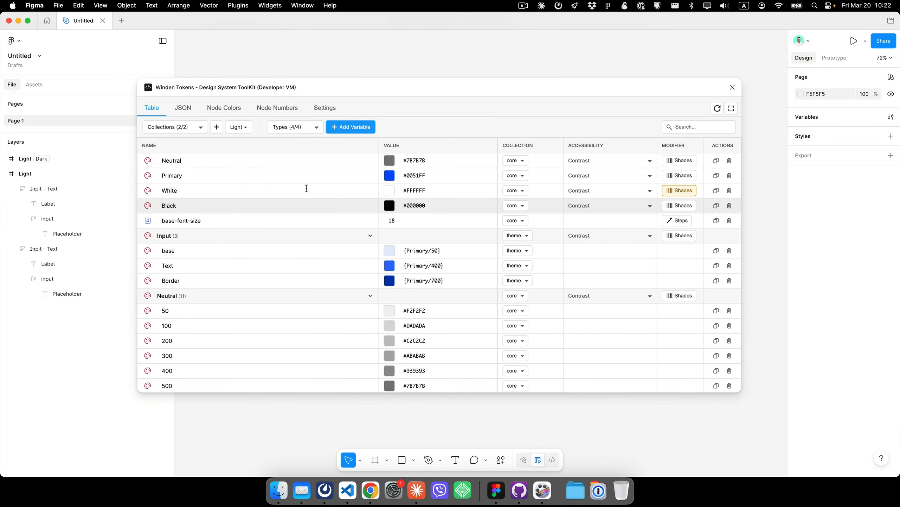
- In the Dark mode node color graph, connect Primary 950 to the Page base variable and Primary 50 to Page Text
left_click(222, 111)
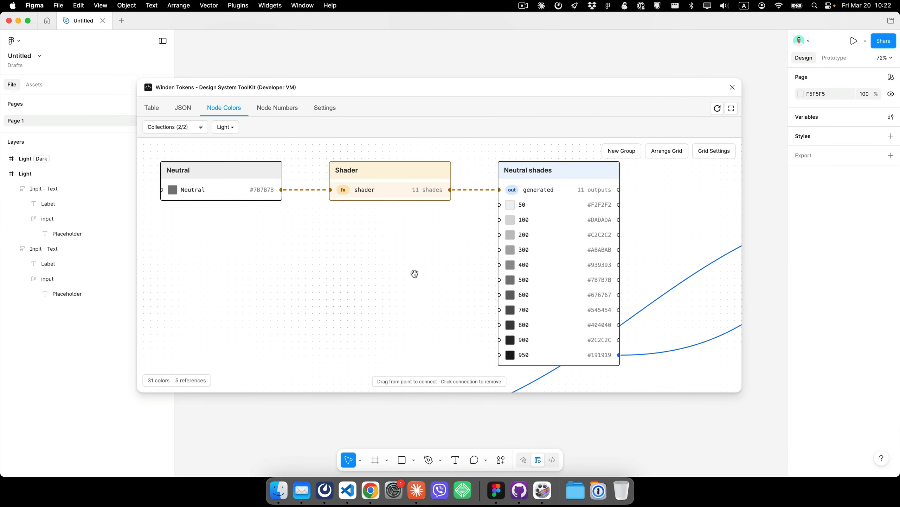
scroll(314, 295, "down", 3)
left_click_drag(367, 288, 293, 238)
scroll(293, 239, "down", 3)
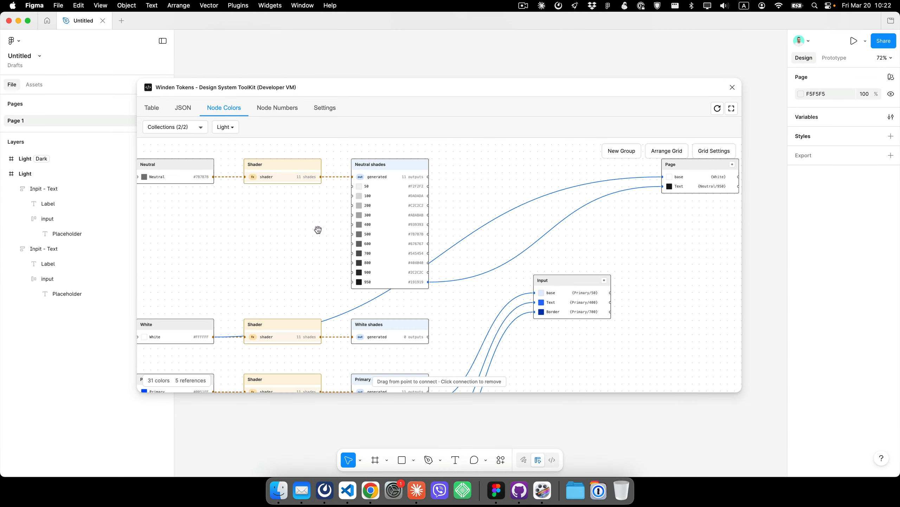
left_click(229, 129)
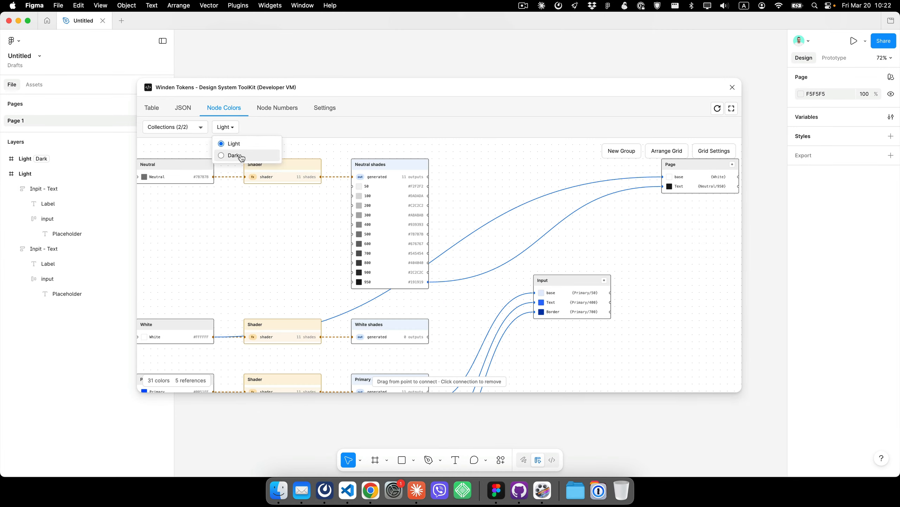
left_click(234, 155)
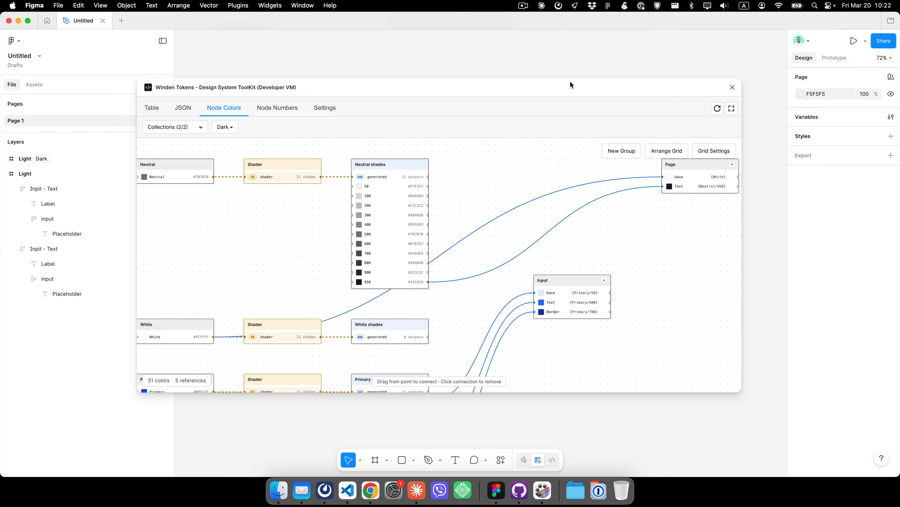
left_click_drag(571, 85, 509, 92)
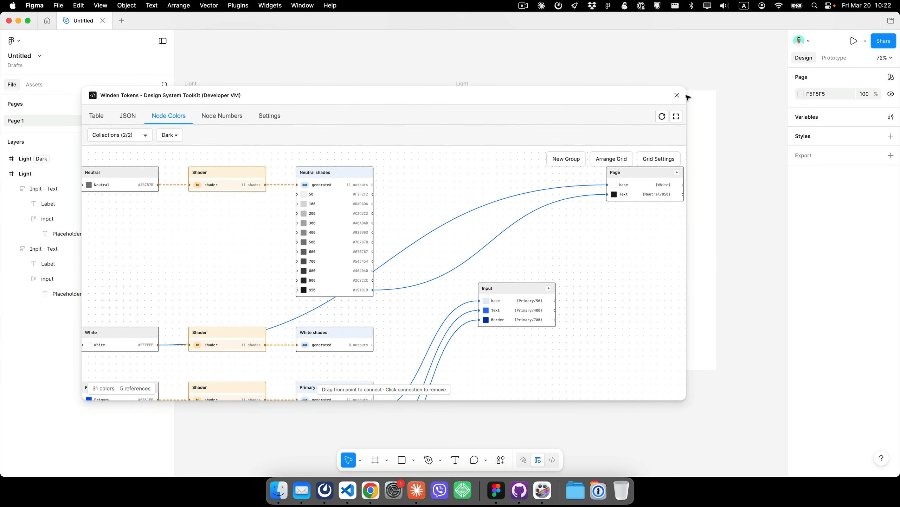
left_click_drag(684, 399, 475, 413)
left_click_drag(433, 207, 294, 218)
scroll(296, 217, "down", 3)
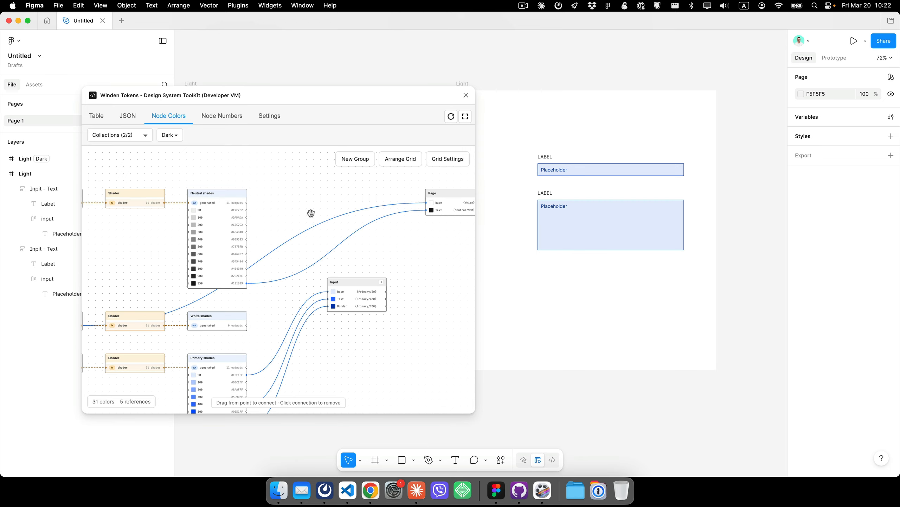
scroll(310, 213, "down", 3)
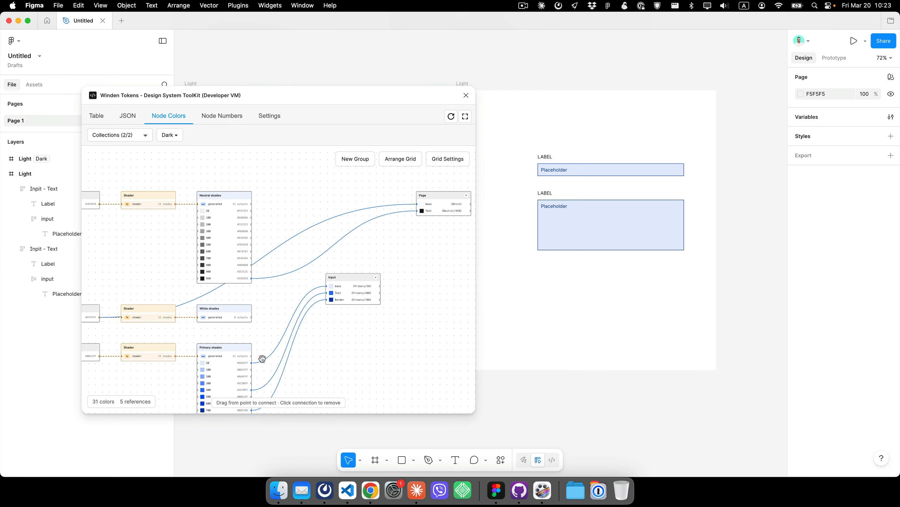
scroll(318, 370, "down", 3)
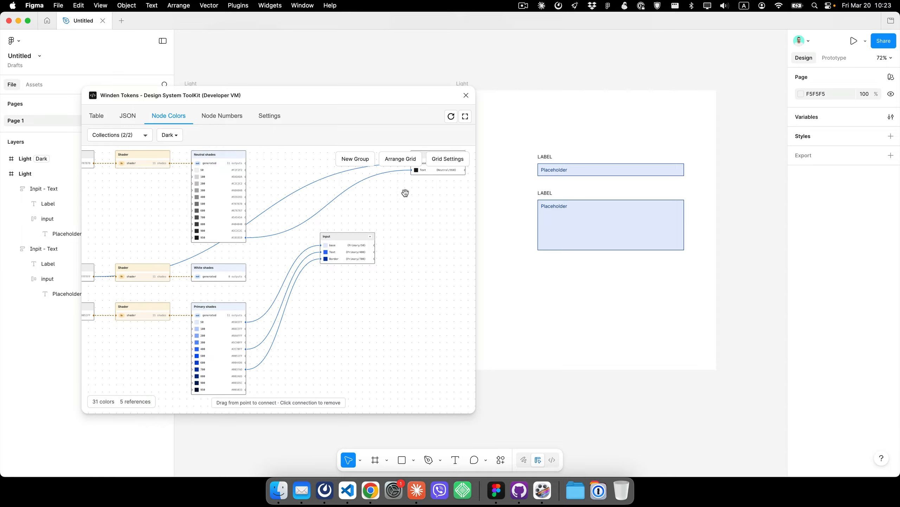
mouse_move(415, 207)
left_mouse_down()
mouse_move(413, 236)
mouse_move(421, 217)
left_mouse_up()
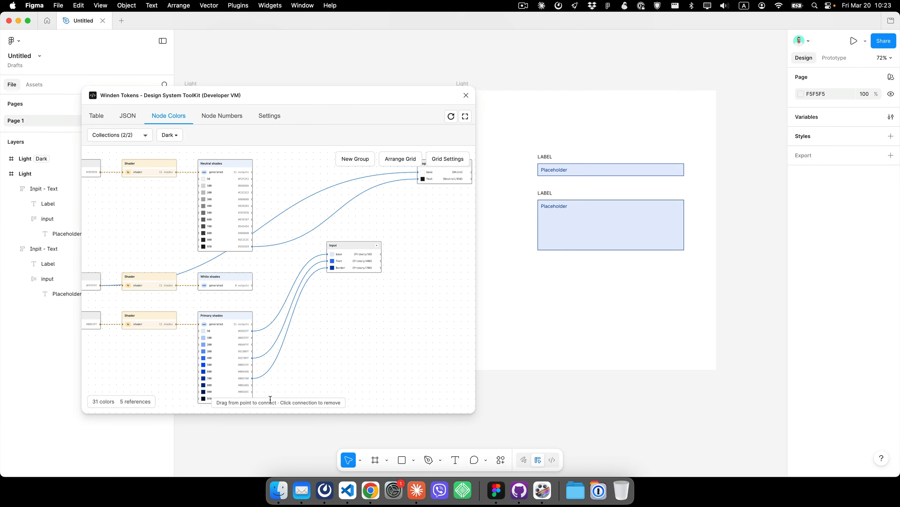
left_click_drag(133, 352, 213, 350)
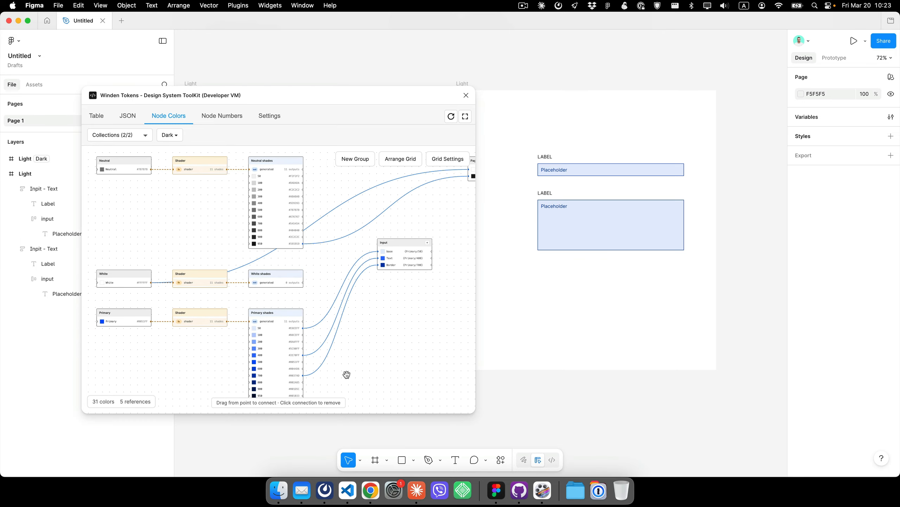
left_click_drag(346, 374, 252, 355)
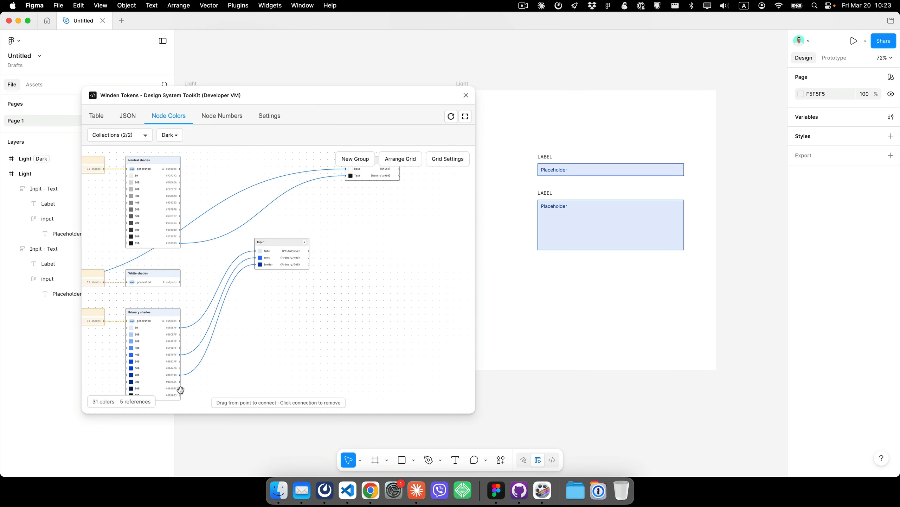
left_click_drag(180, 388, 346, 170)
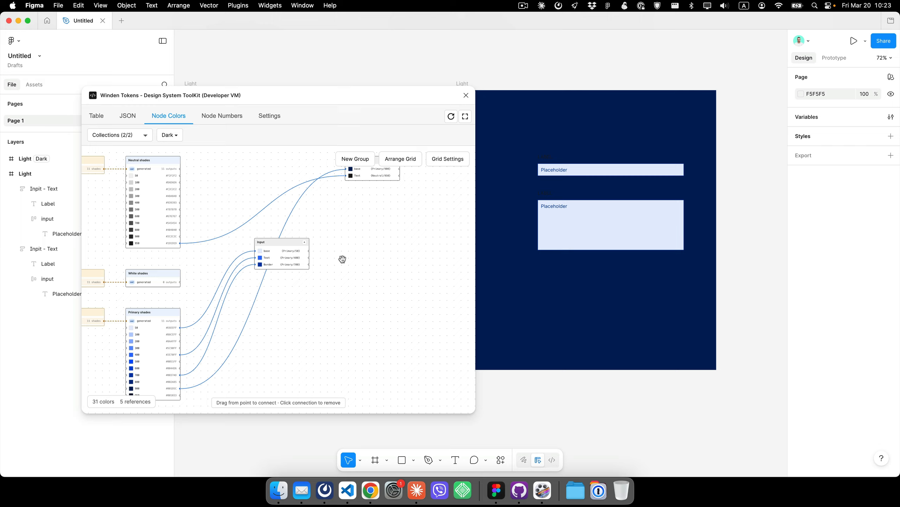
left_click_drag(321, 272, 374, 285)
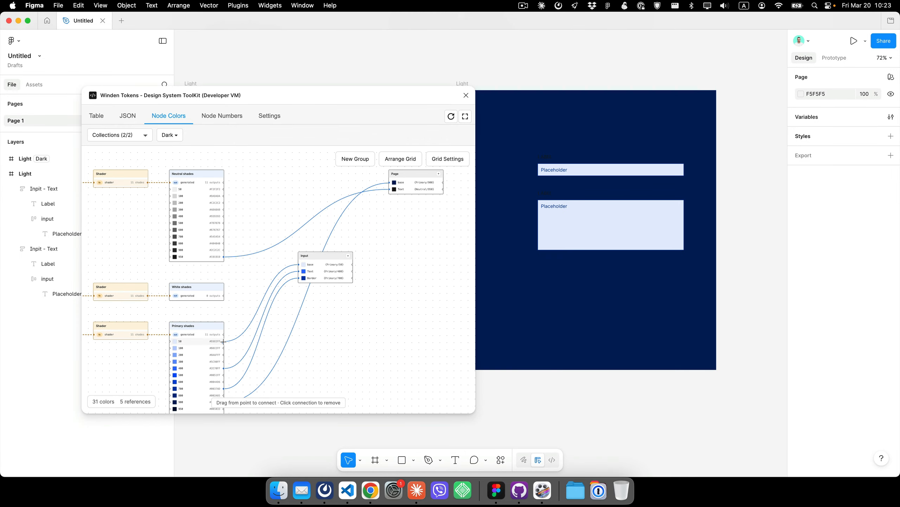
left_click_drag(224, 341, 389, 188)
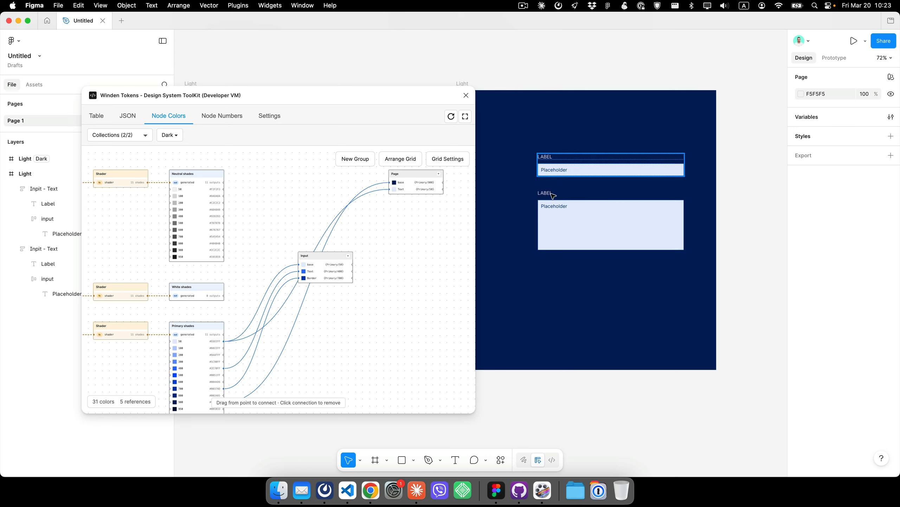
- Reconnect the Dark mode Input base, Text and Border variables to different Primary shades in the node graph
scroll(588, 149, "right", 1)
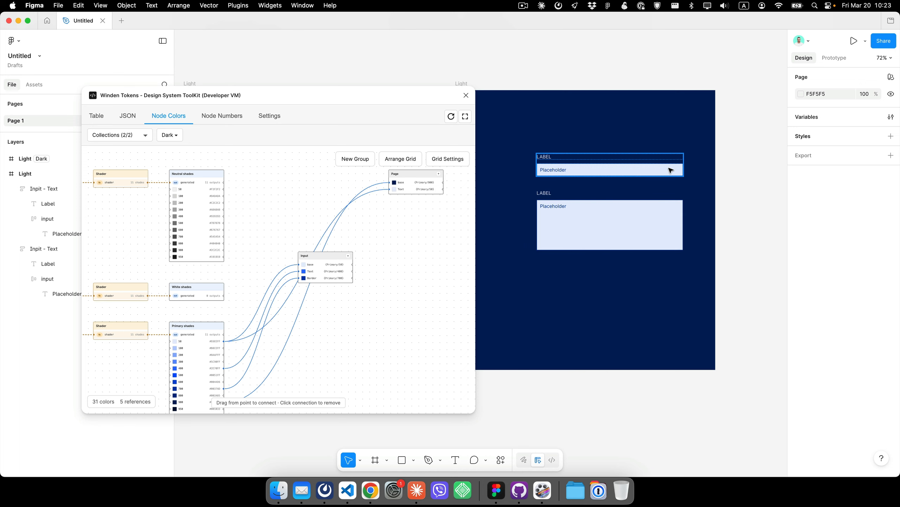
scroll(672, 171, "left", 5)
scroll(561, 146, "right", 7)
scroll(561, 146, "up", 4)
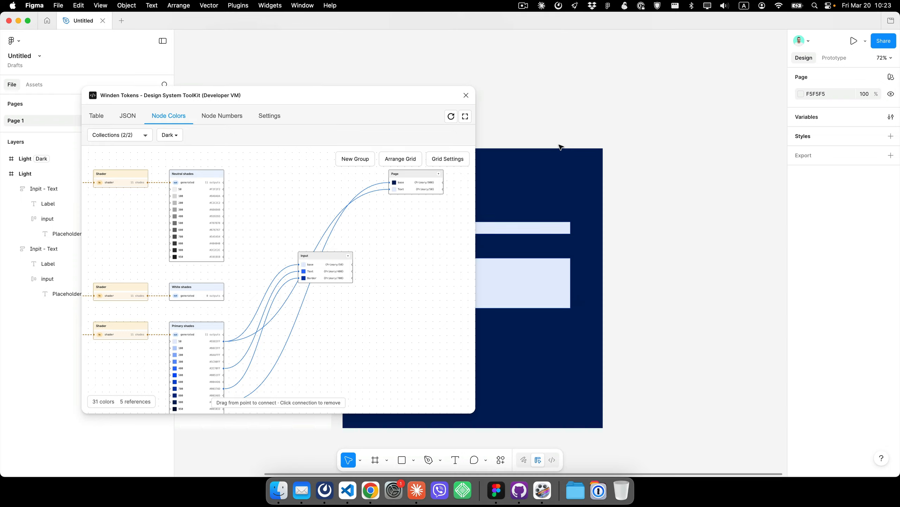
scroll(585, 137, "left", 7)
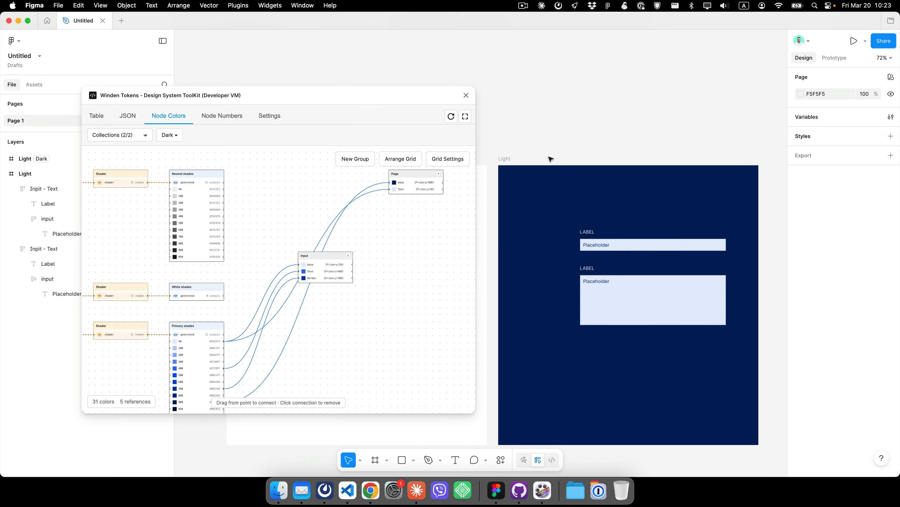
scroll(548, 140, "down", 3)
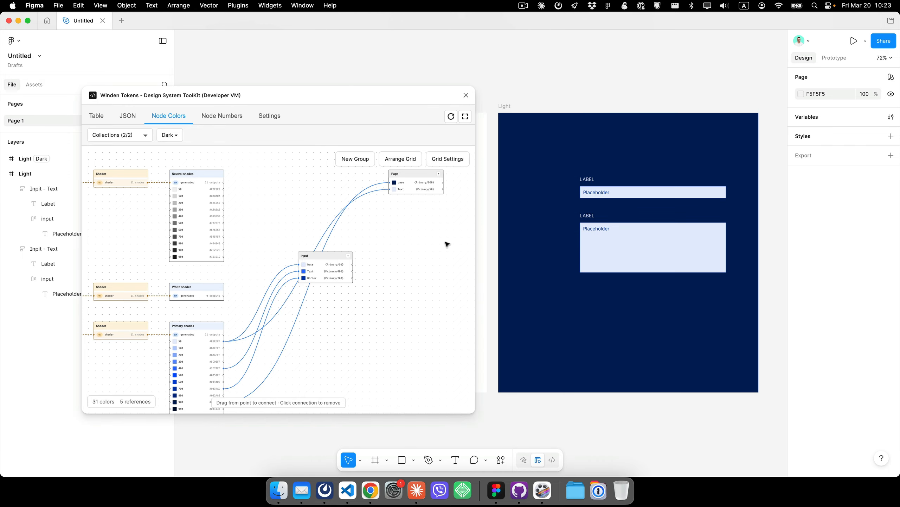
scroll(333, 293, "down", 3)
scroll(333, 293, "left", 1)
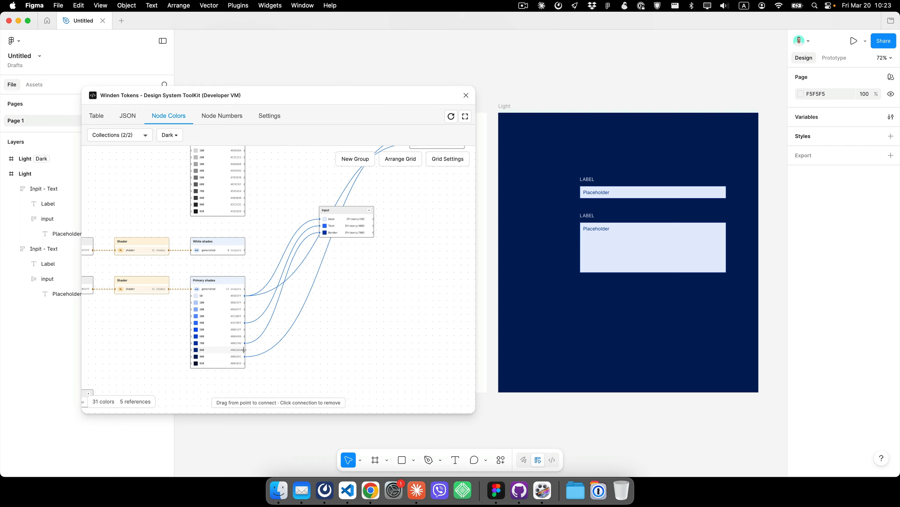
left_click_drag(244, 350, 317, 219)
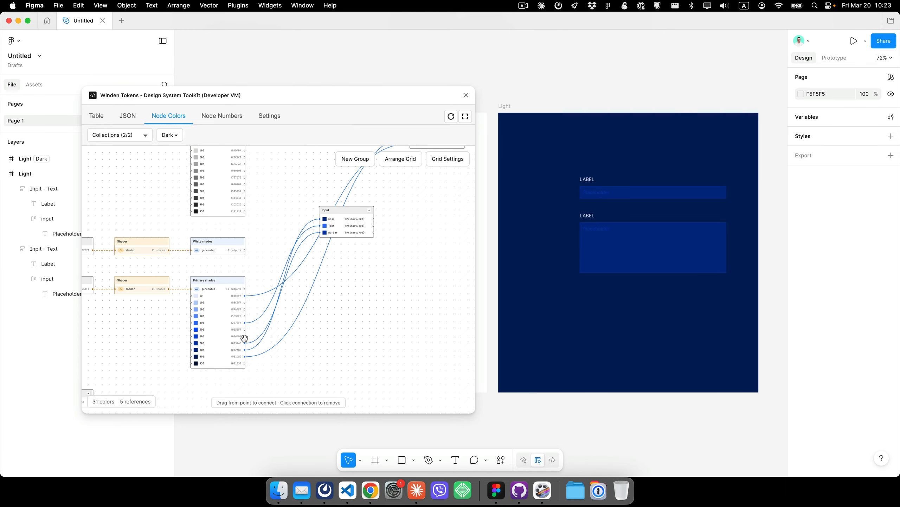
left_click_drag(244, 338, 322, 221)
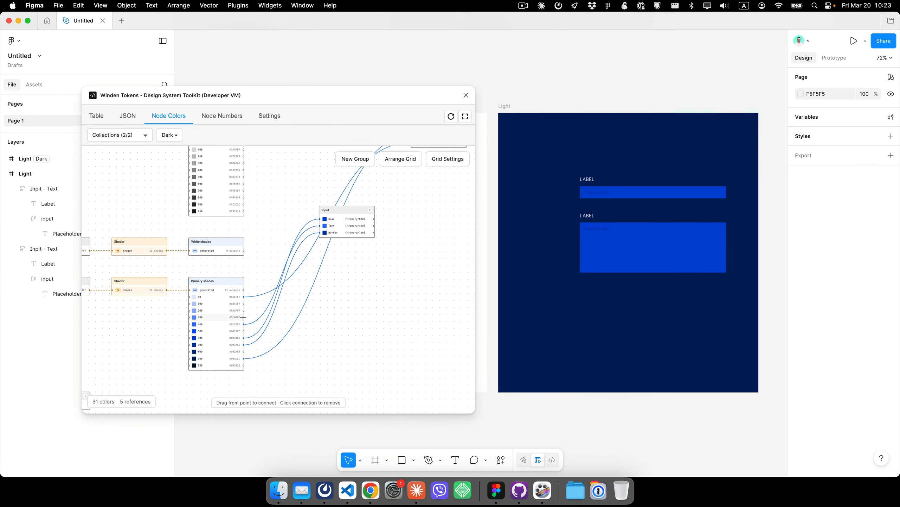
left_click_drag(243, 317, 323, 229)
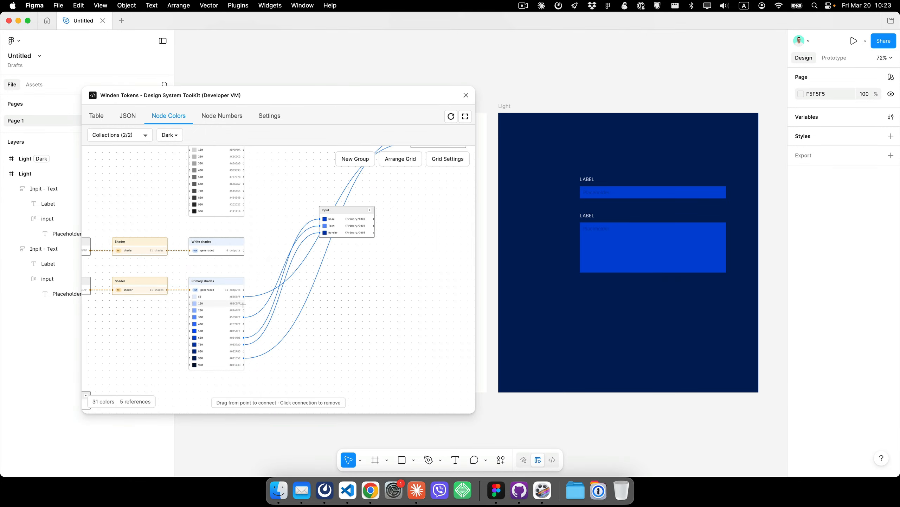
left_click_drag(243, 303, 318, 228)
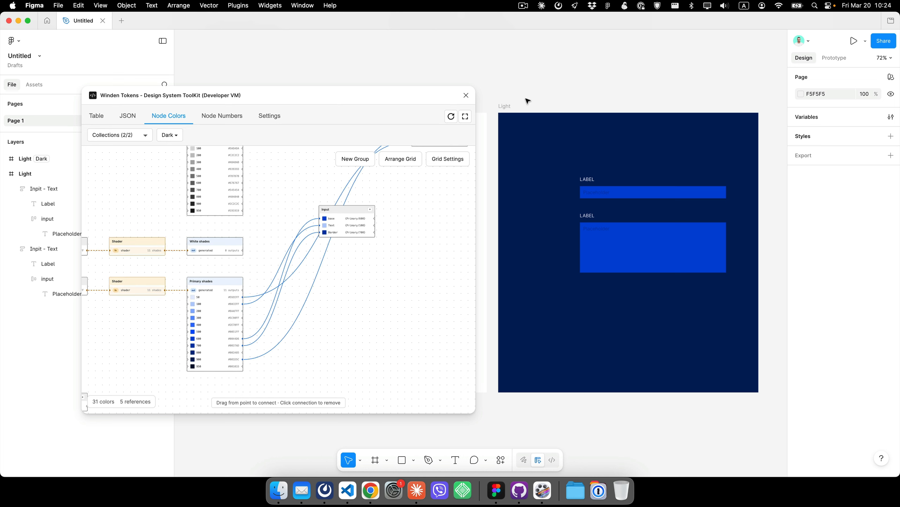
- Select the Dark frame and review its selection colors and theme swatches
left_click_drag(505, 106, 504, 110)
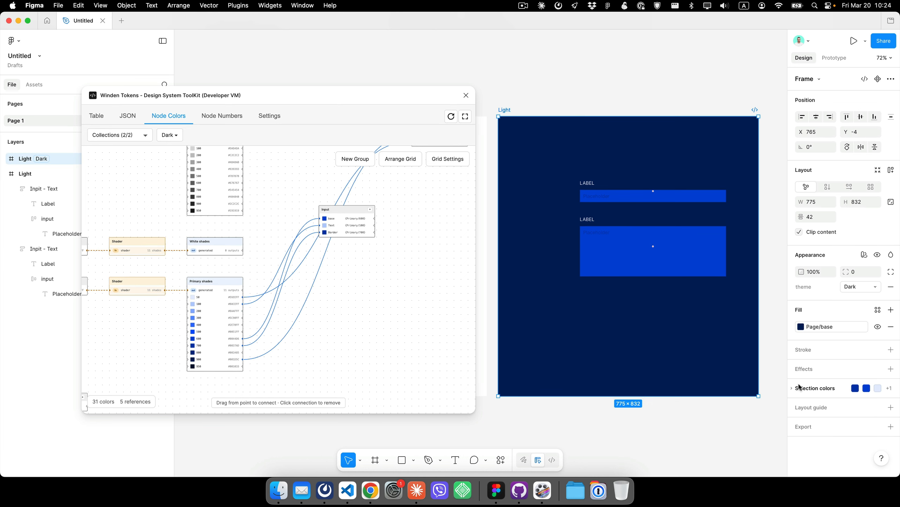
left_click(803, 389)
scroll(838, 386, "down", 2)
left_click(848, 373)
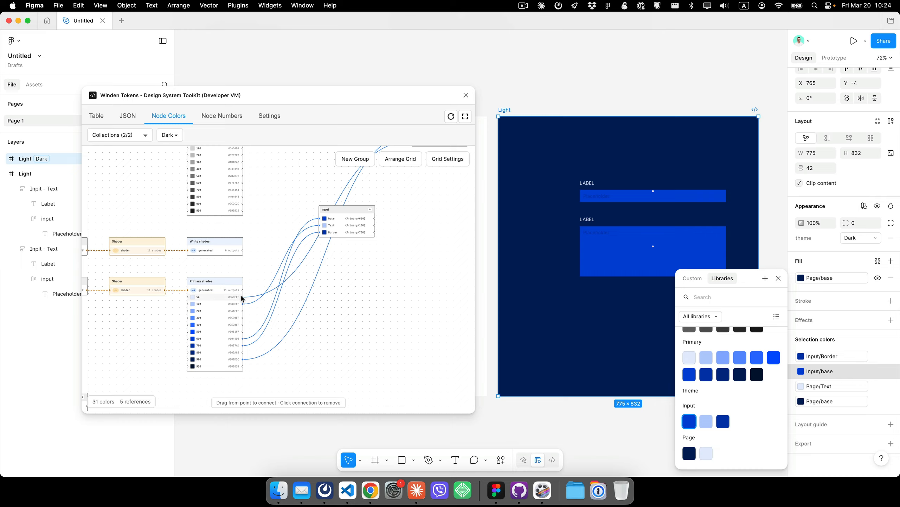
- Connect the Primary 50 shade to the Dark mode Input Text variable
scroll(243, 299, "right", 1)
left_click_drag(243, 298, 323, 227)
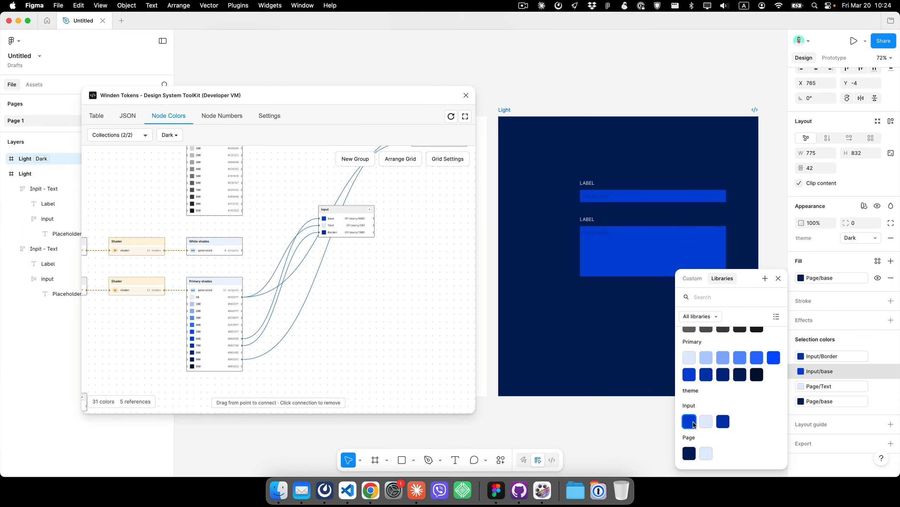
left_click(527, 96)
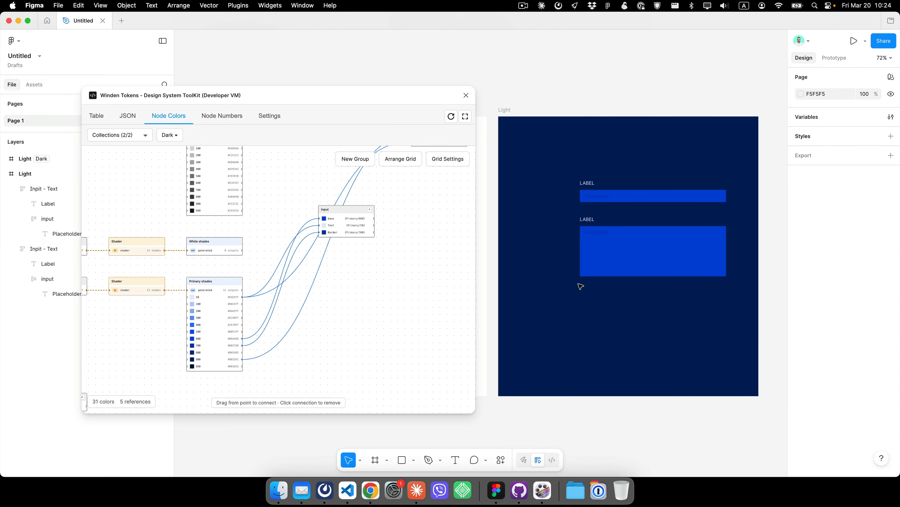
- Set both placeholder texts in the Dark frame to fill with the Input/Text variable
scroll(581, 286, "up", 10)
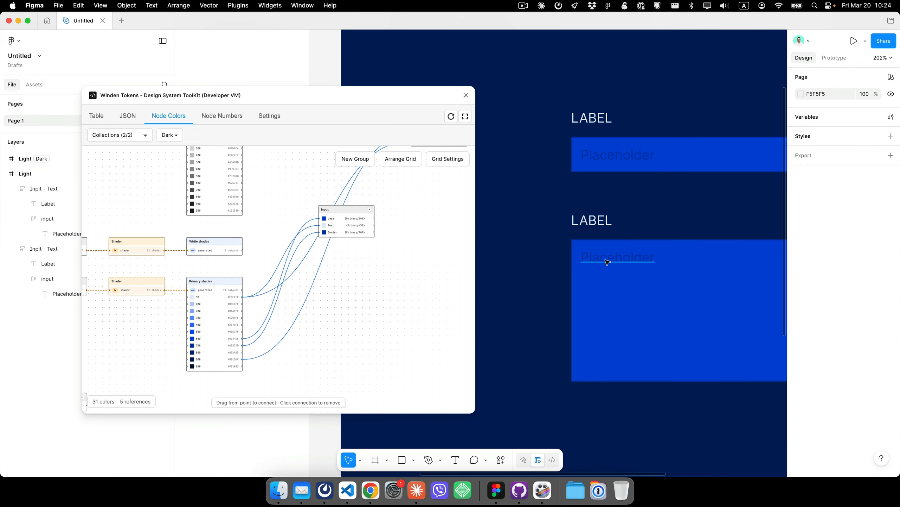
left_click(606, 260, "super")
left_click(840, 367)
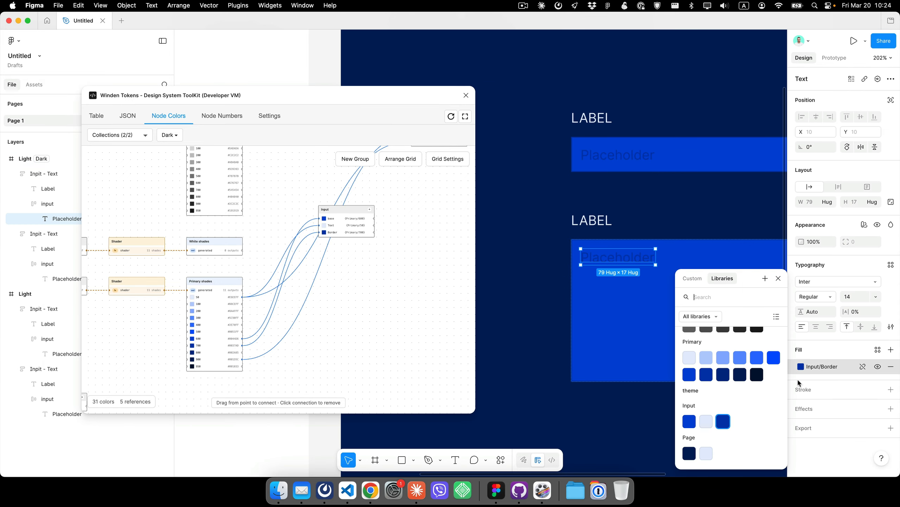
left_click(707, 422)
left_click(618, 155, "super")
left_click(821, 368)
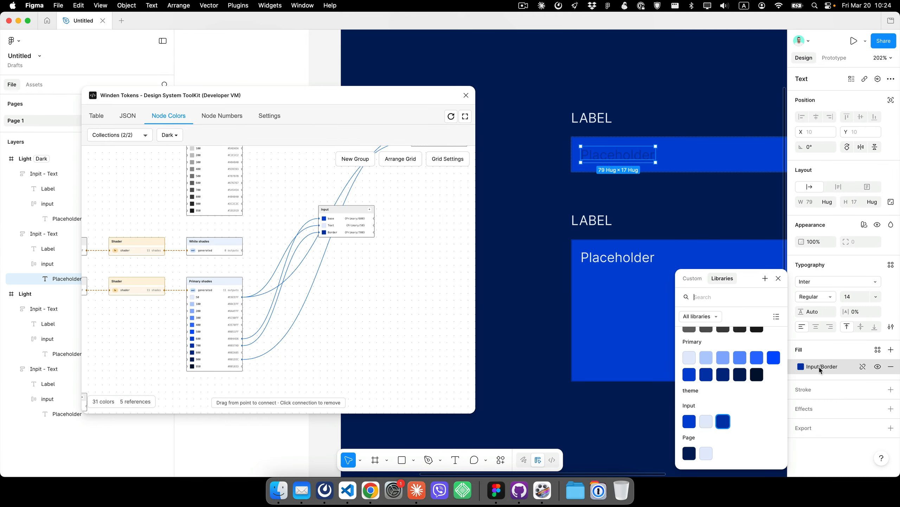
left_click(707, 422)
- Connect lighter Primary shades to the Dark mode Input Text and Border variables in the node graph
scroll(552, 244, "down", 3)
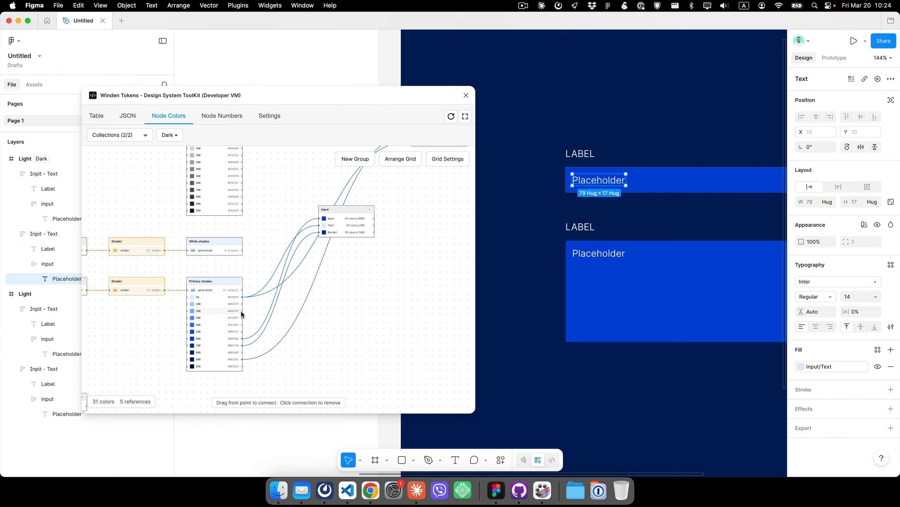
left_click_drag(243, 311, 318, 227)
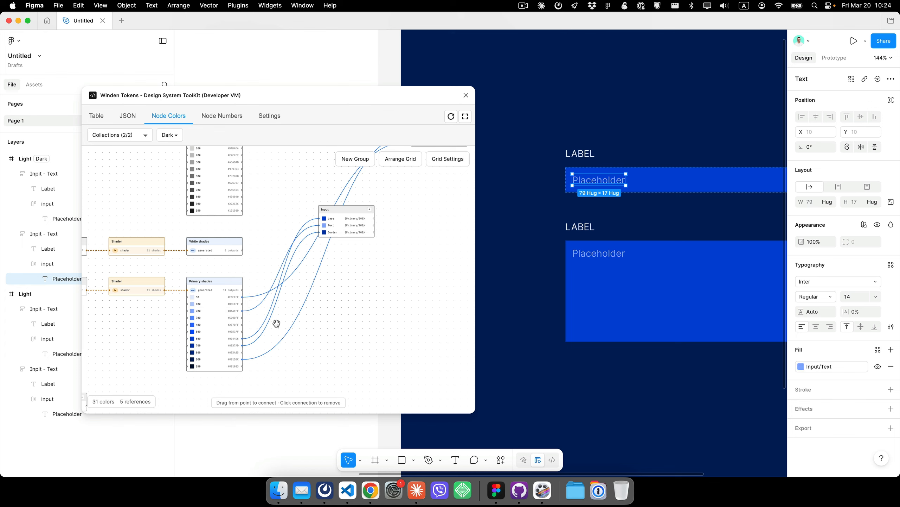
left_click_drag(243, 318, 318, 232)
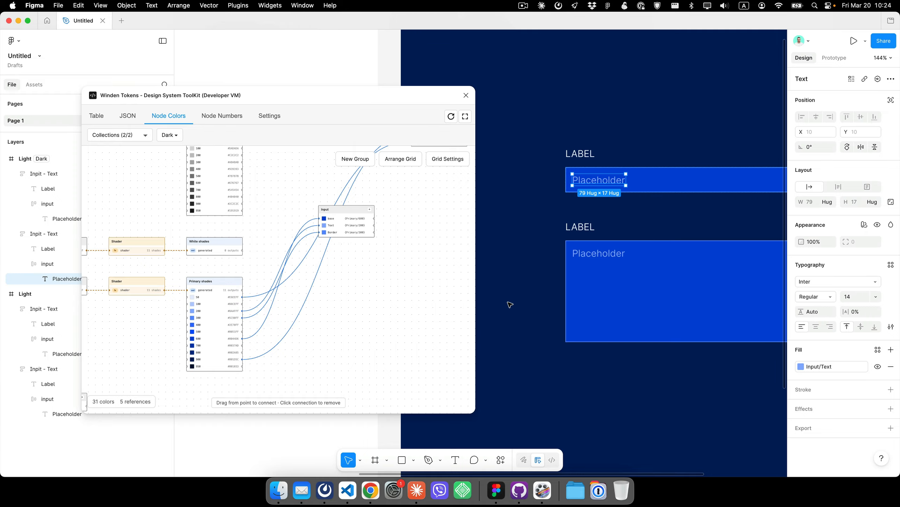
left_click(556, 288)
scroll(561, 288, "down", 5)
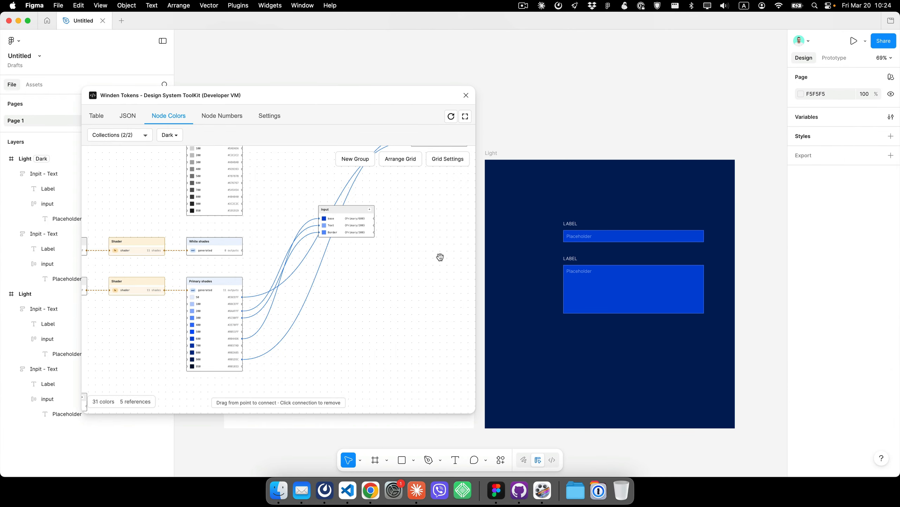
left_click_drag(434, 93, 525, 264)
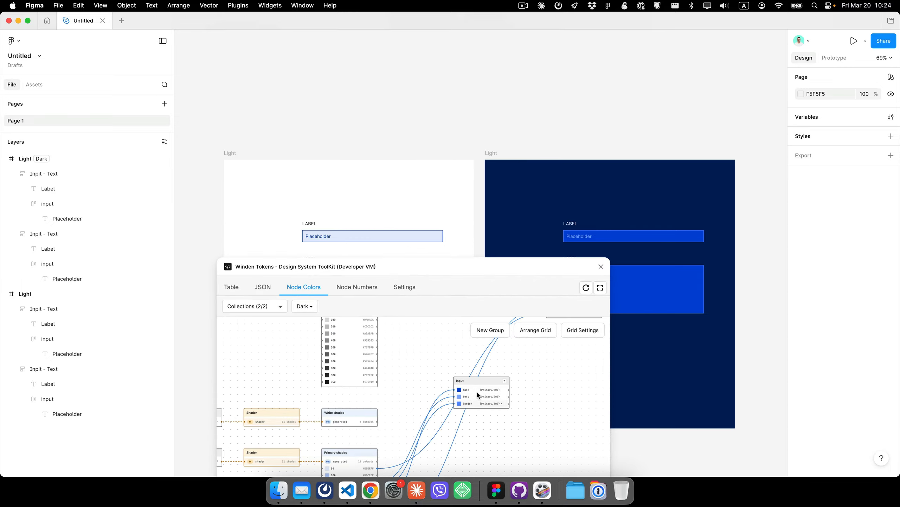
- Reposition the Input node within the node graph next to the Primary shades connections
left_click_drag(482, 382, 545, 395)
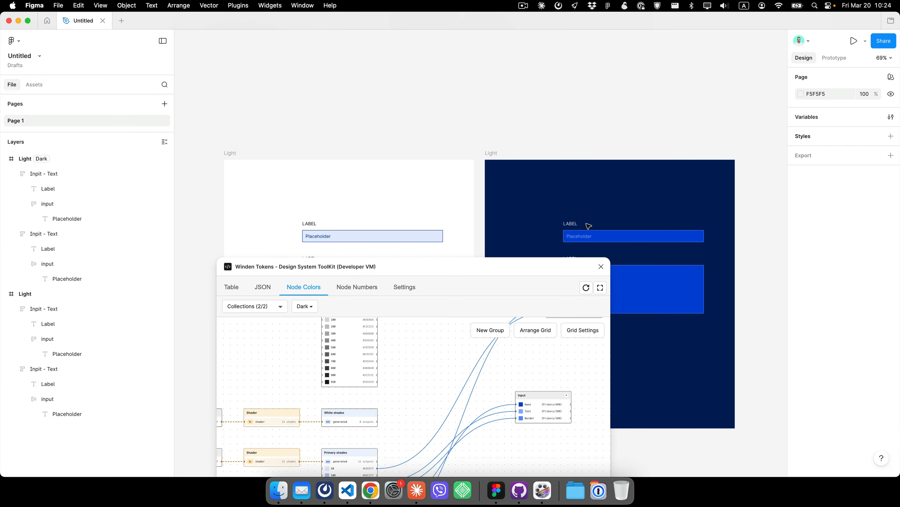
scroll(592, 128, "down", 3)
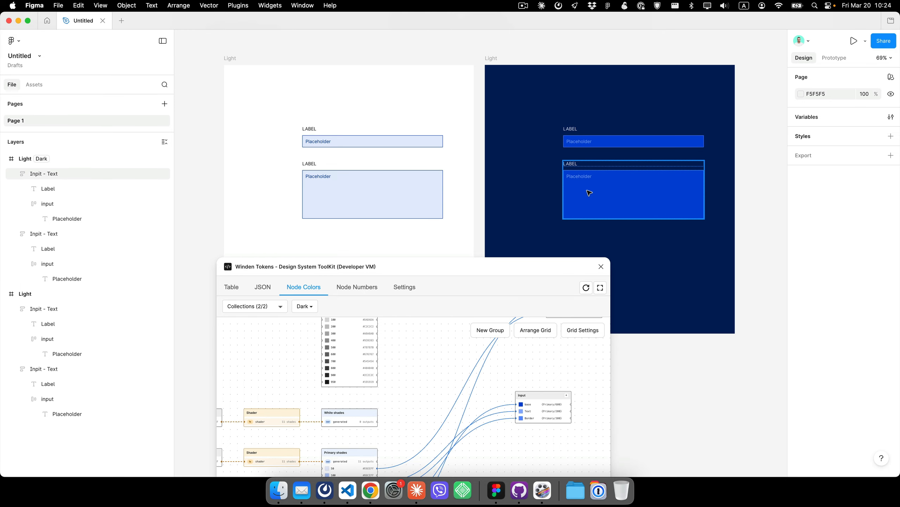
scroll(589, 193, "right", 2)
scroll(589, 193, "down", 1)
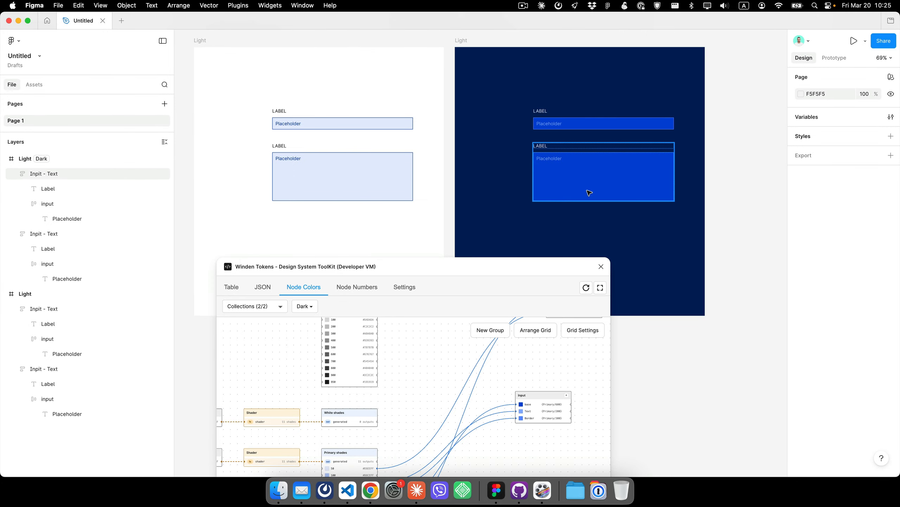
scroll(587, 193, "down", 1)
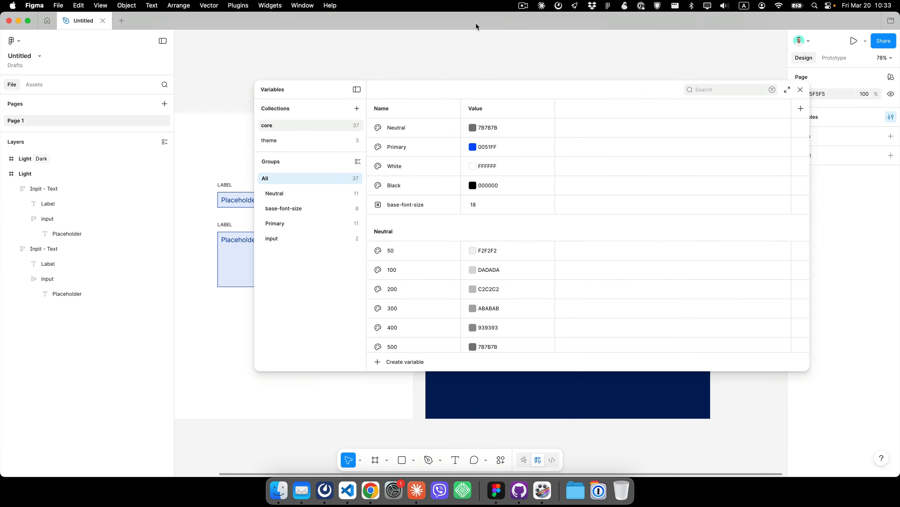
- Create a new variable collection named responsive
left_click(294, 142)
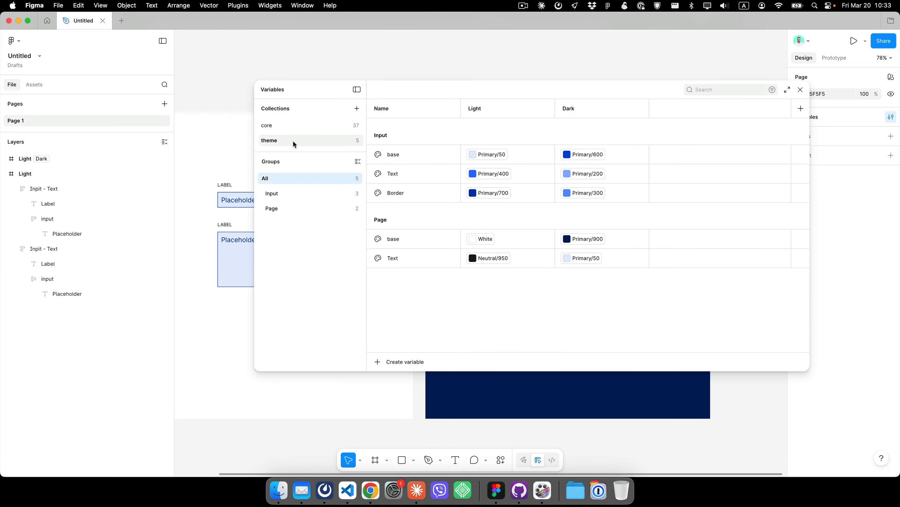
left_click(357, 109)
type("r")
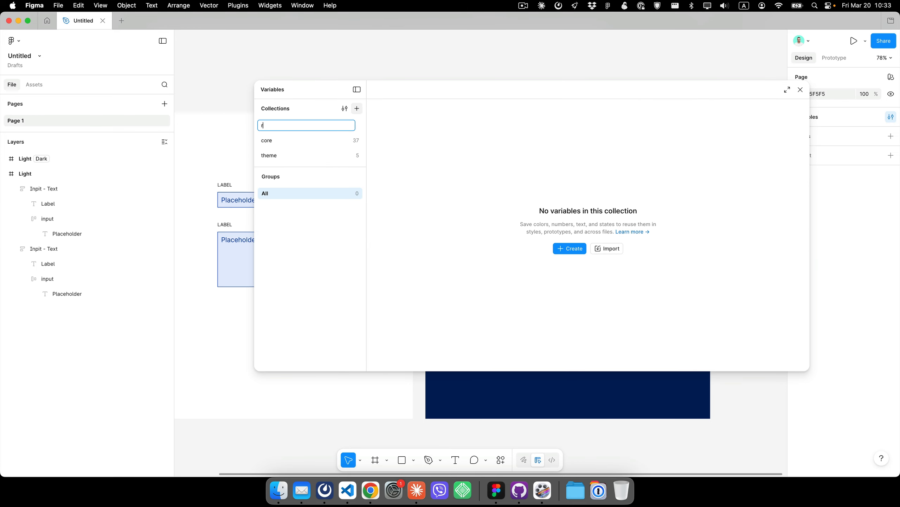
type("esponsive")
key("Return")
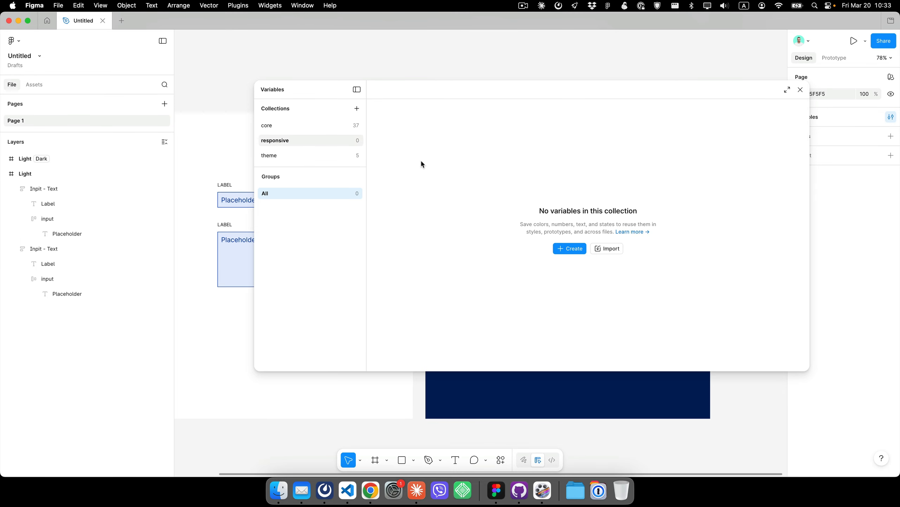
- Review the variables in the core collection, then close the Variables window
left_click_drag(447, 91, 418, 263)
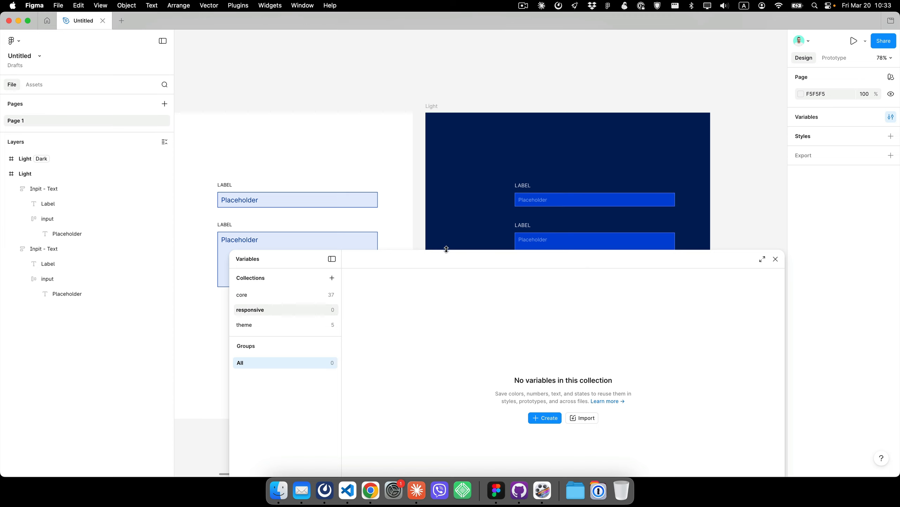
left_click_drag(444, 250, 454, 211)
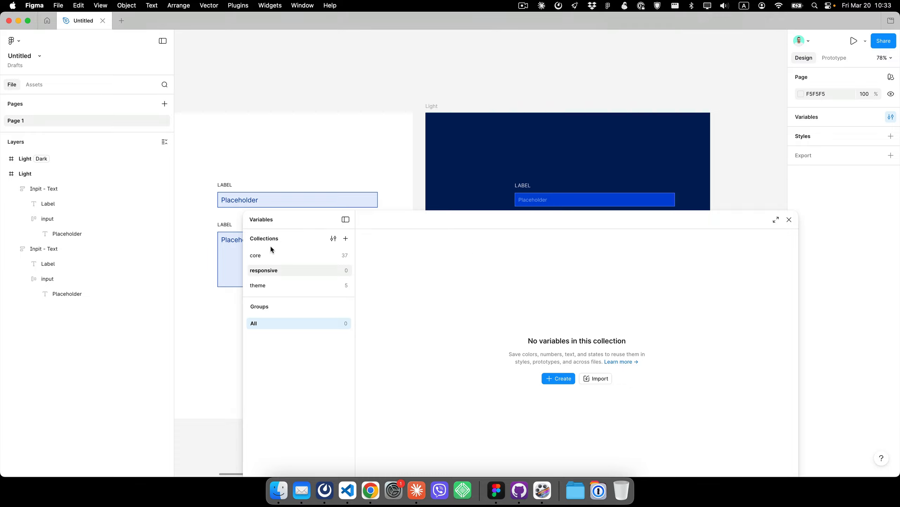
left_click(271, 254)
scroll(560, 311, "down", 10)
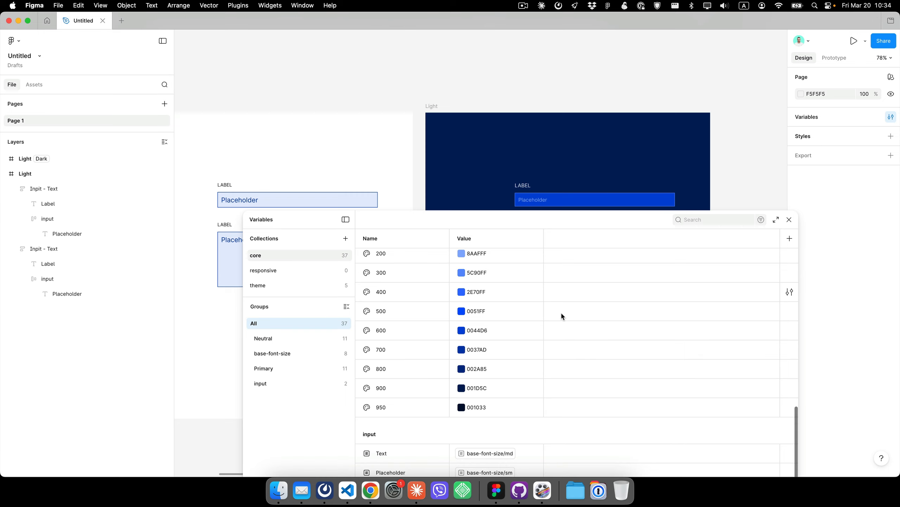
scroll(561, 311, "up", 10)
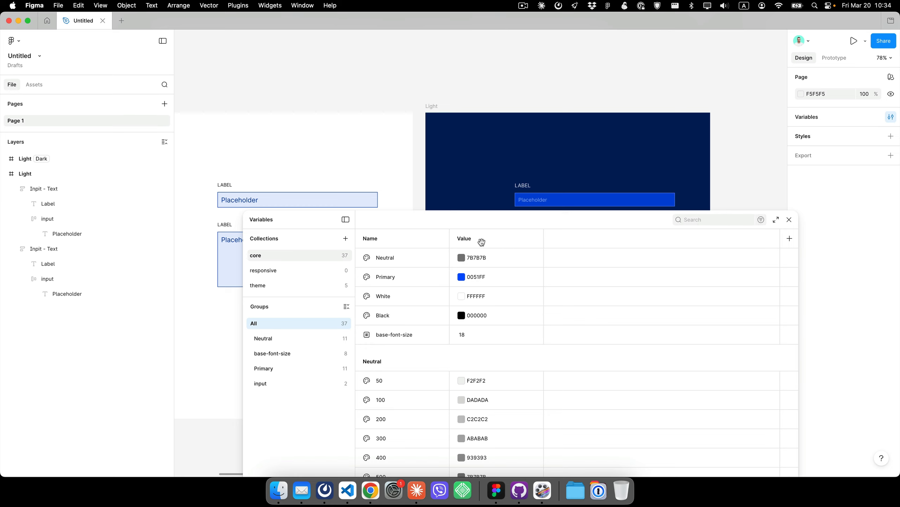
left_click(788, 221)
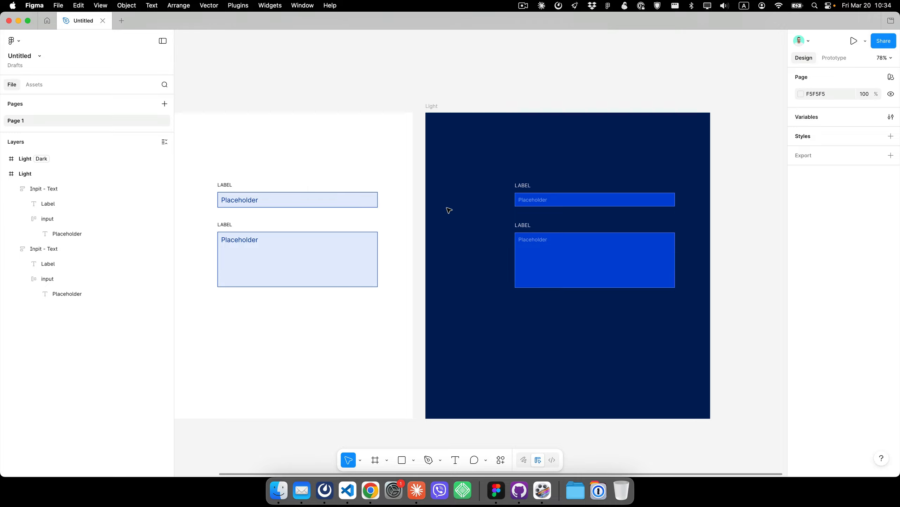
scroll(447, 208, "right", 1)
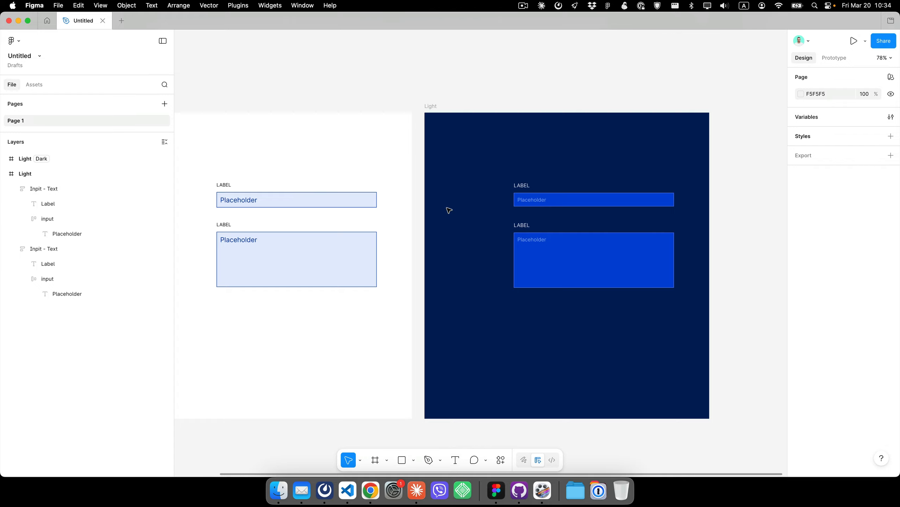